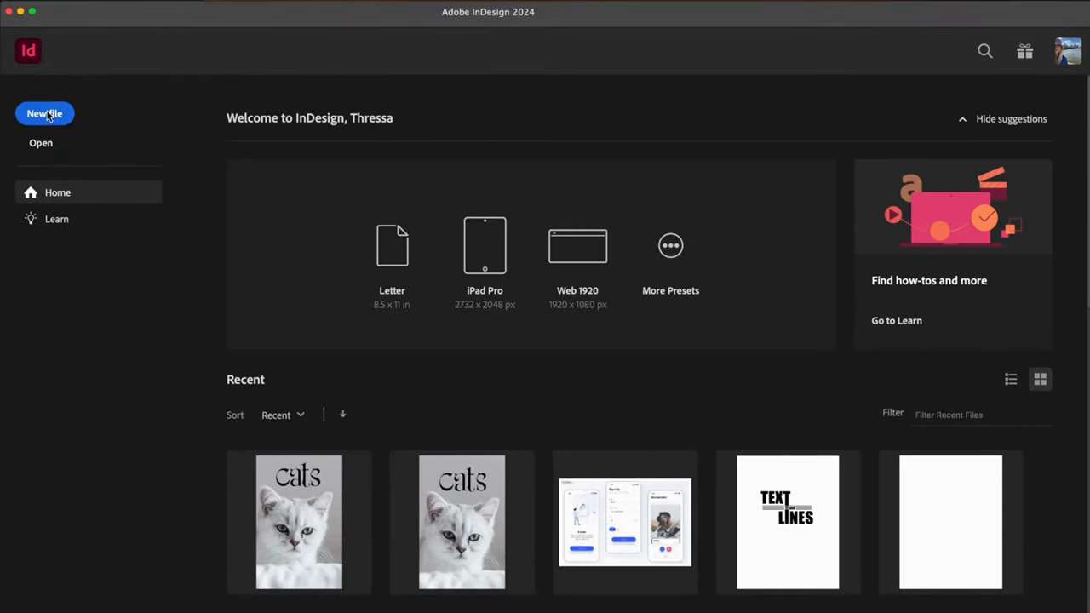
Start a new document from the InDesign home screen
left_click(44, 114)
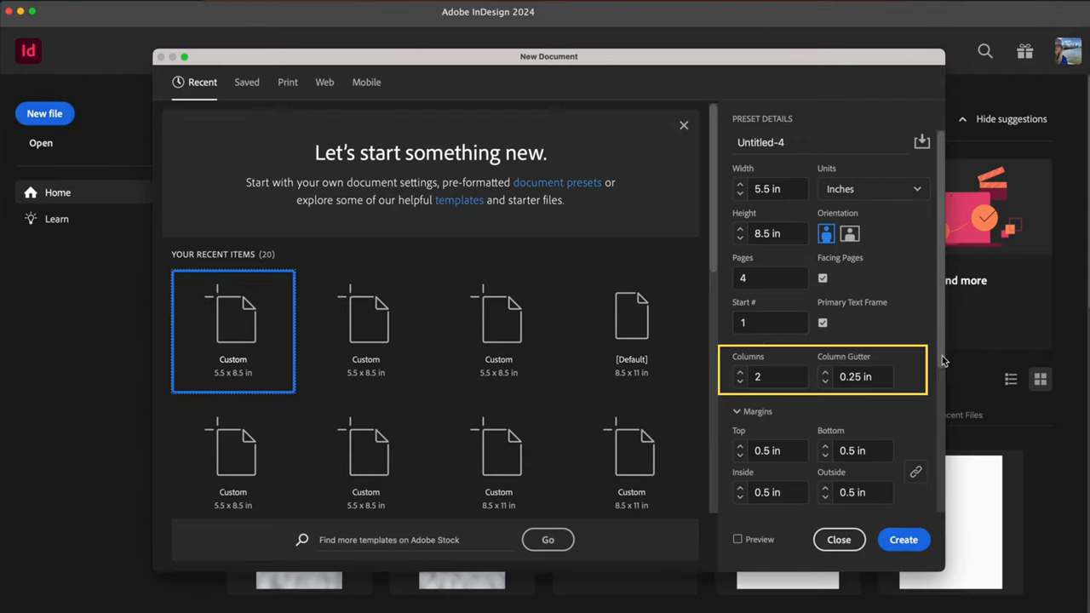
left_click_drag(944, 312, 939, 451)
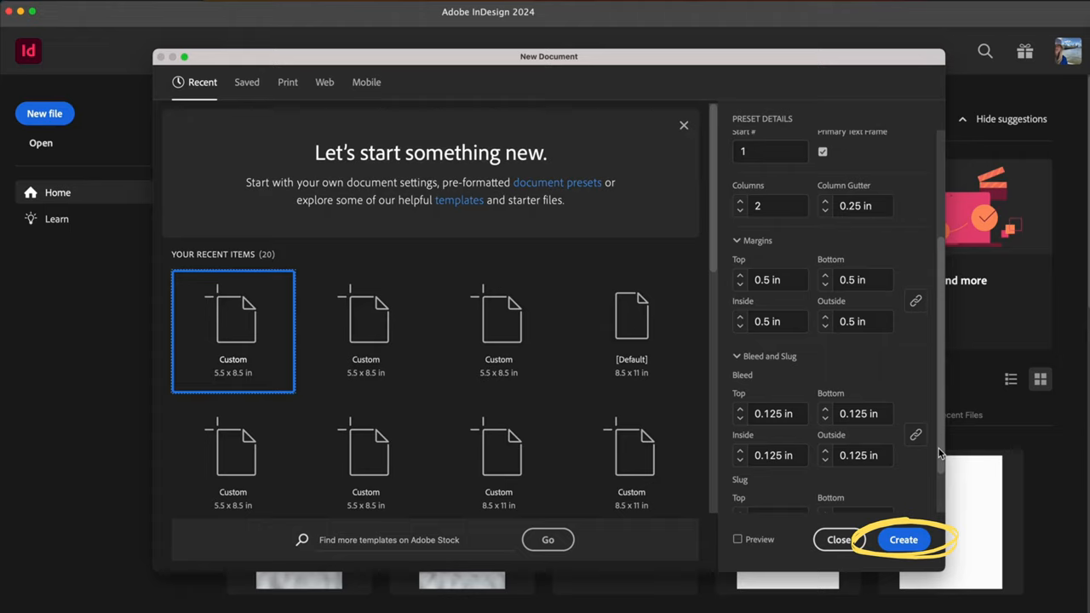
Create the document, show the Pages panel and zoom out to review all three spreads
left_click(903, 539)
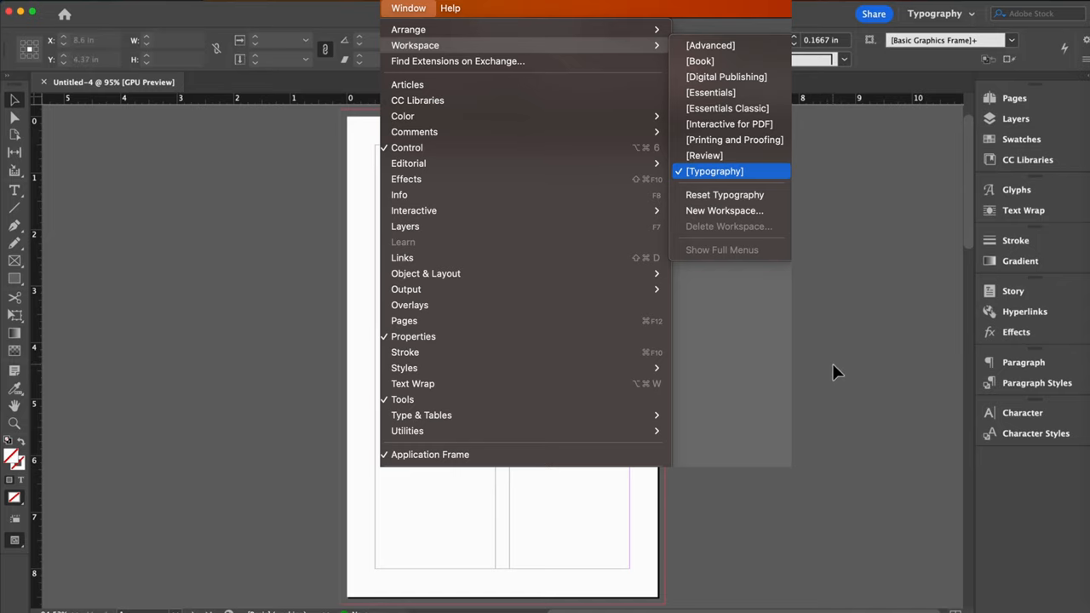
left_click(1013, 99)
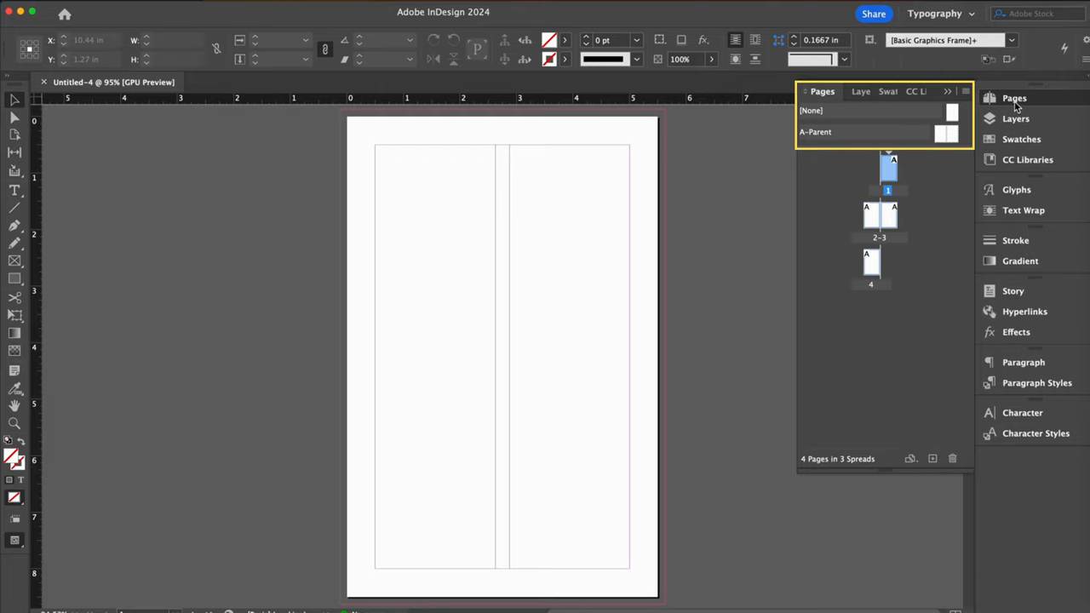
key("super+minus")
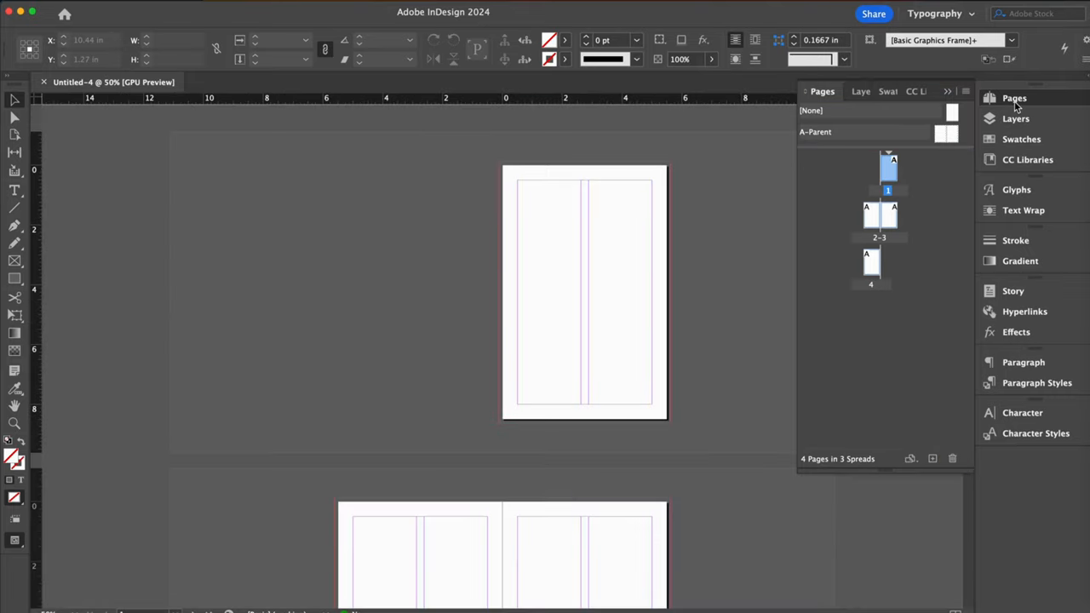
key("super+minus")
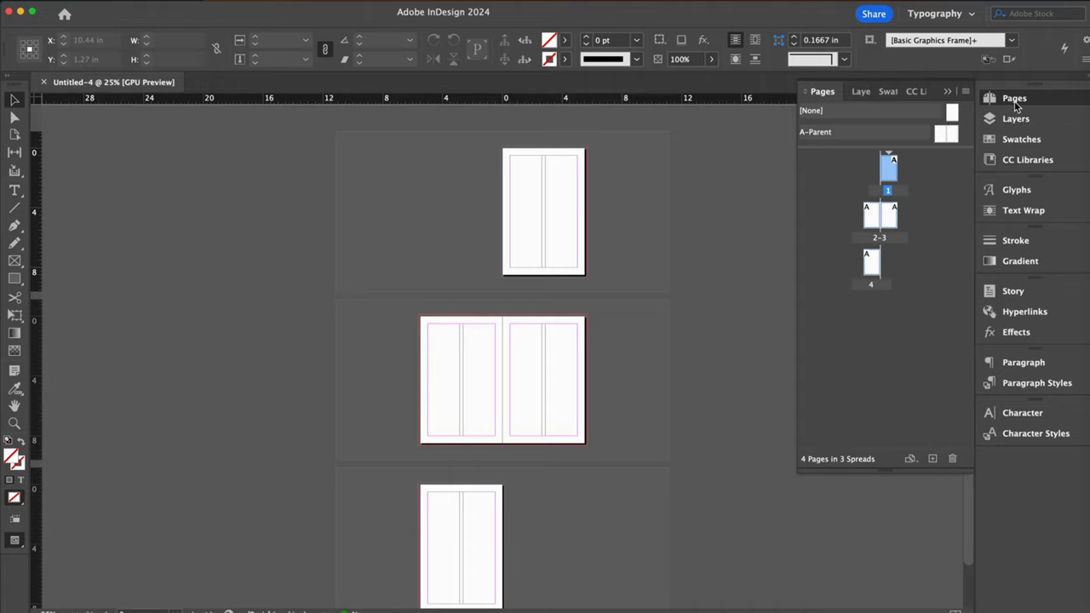
key("super+equal")
key("super+equal")
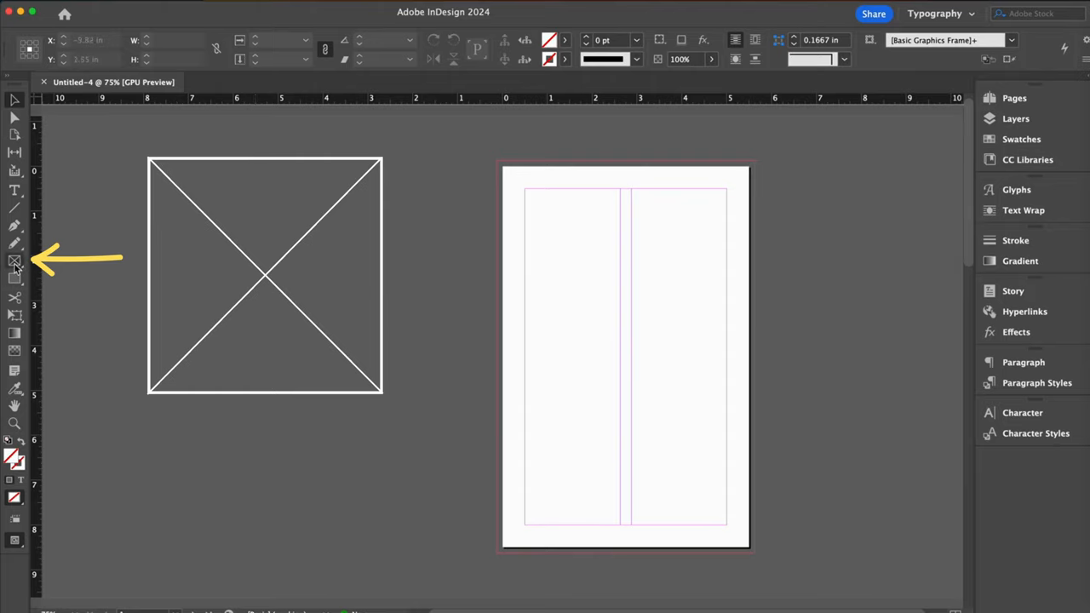
Draw an empty graphics frame covering page 1 out to the bleed edges
left_click(16, 262)
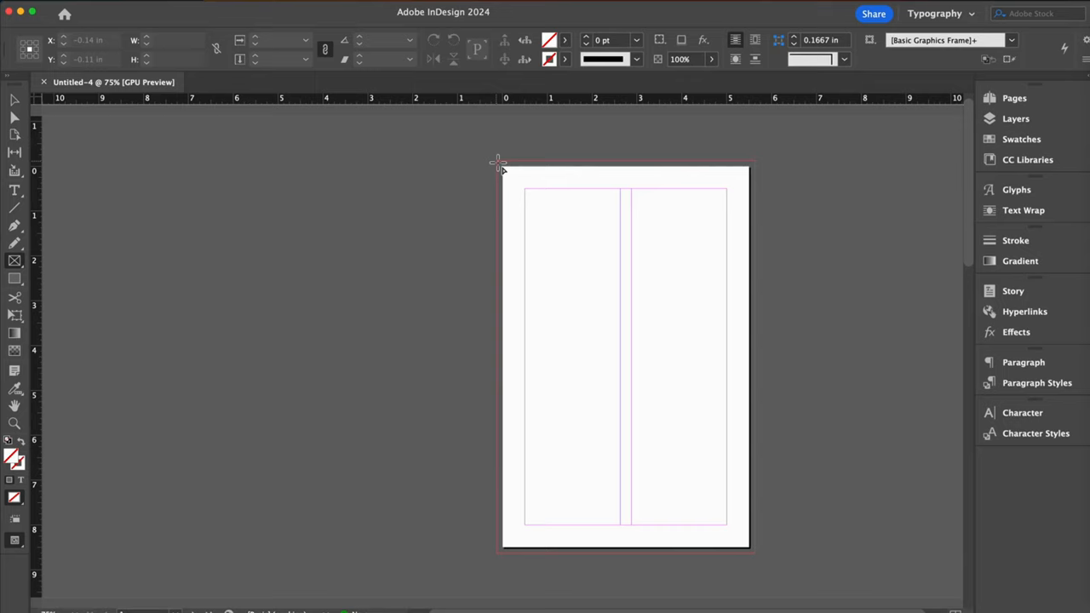
mouse_move(498, 162)
left_mouse_down()
mouse_move(698, 486)
mouse_move(754, 553)
left_mouse_up()
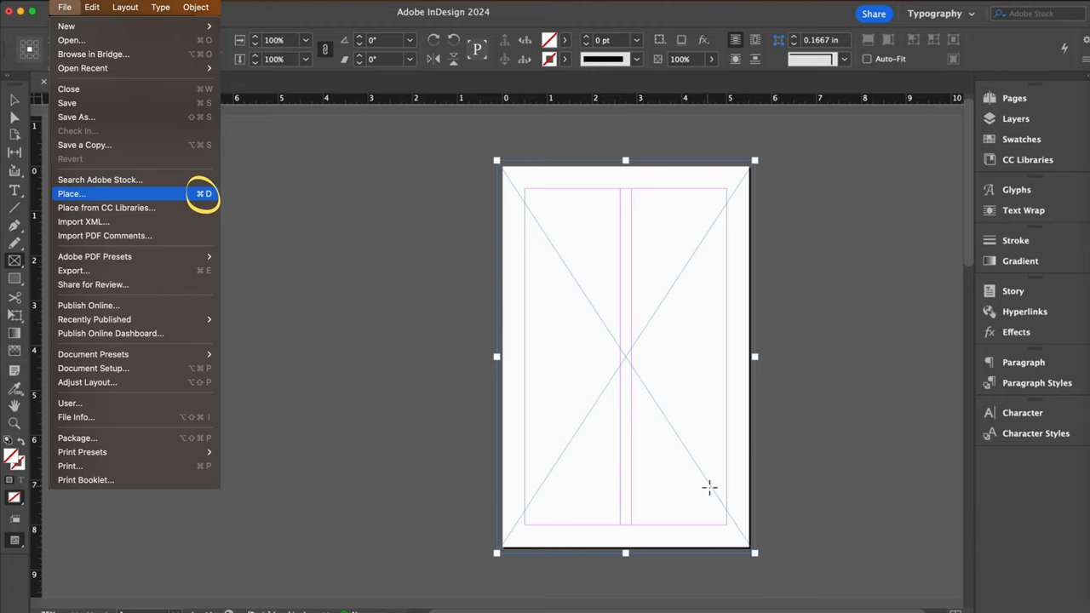
Place cat-6309964.jpg (white kitten) into the cover frame and select its image content
key("super+d")
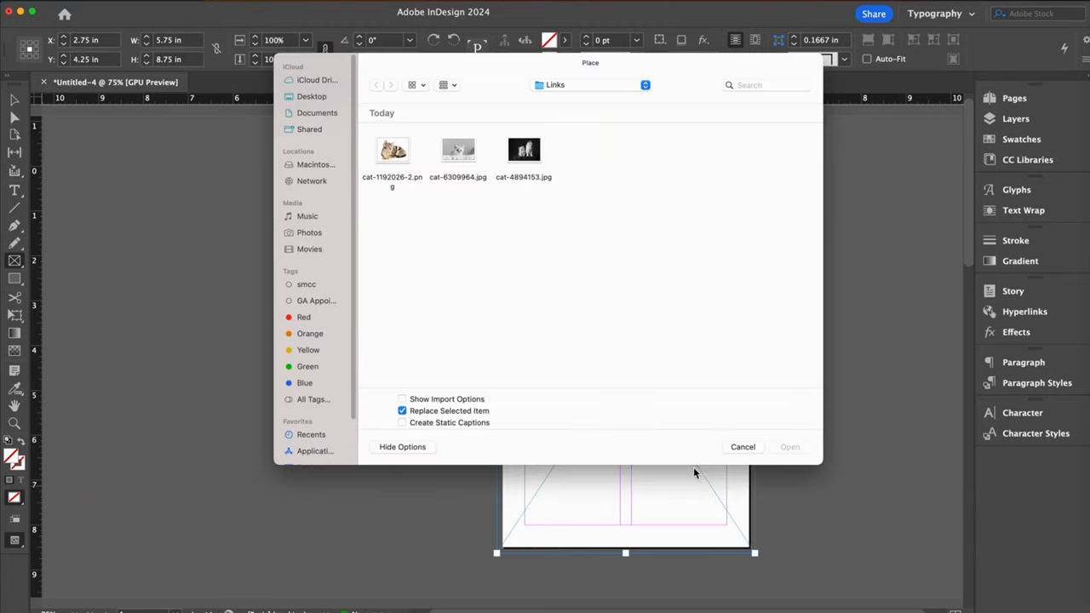
left_click(468, 155)
double_click(468, 155)
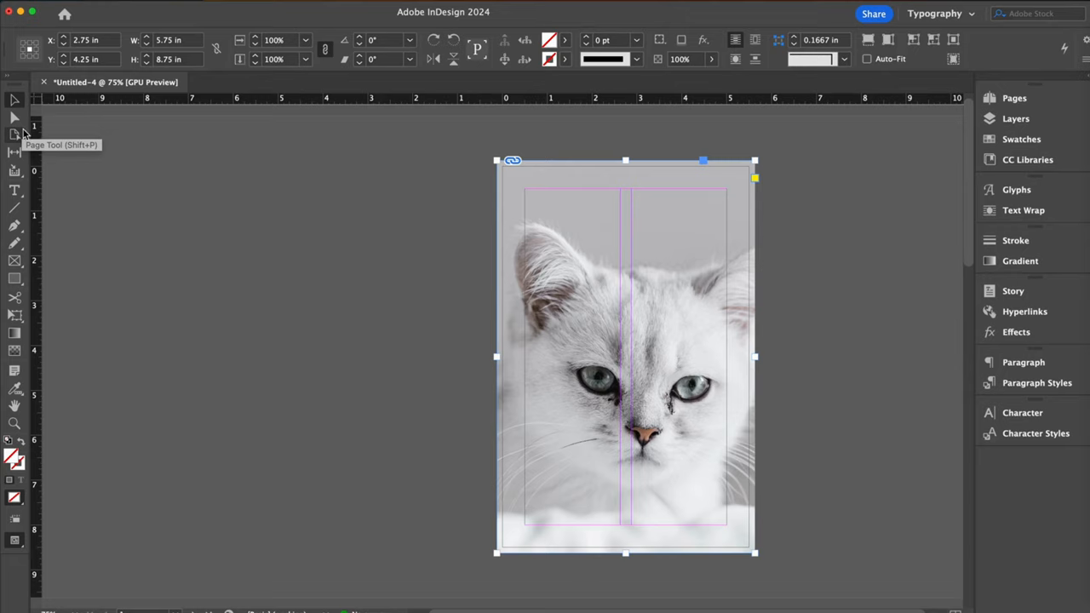
left_click(16, 119)
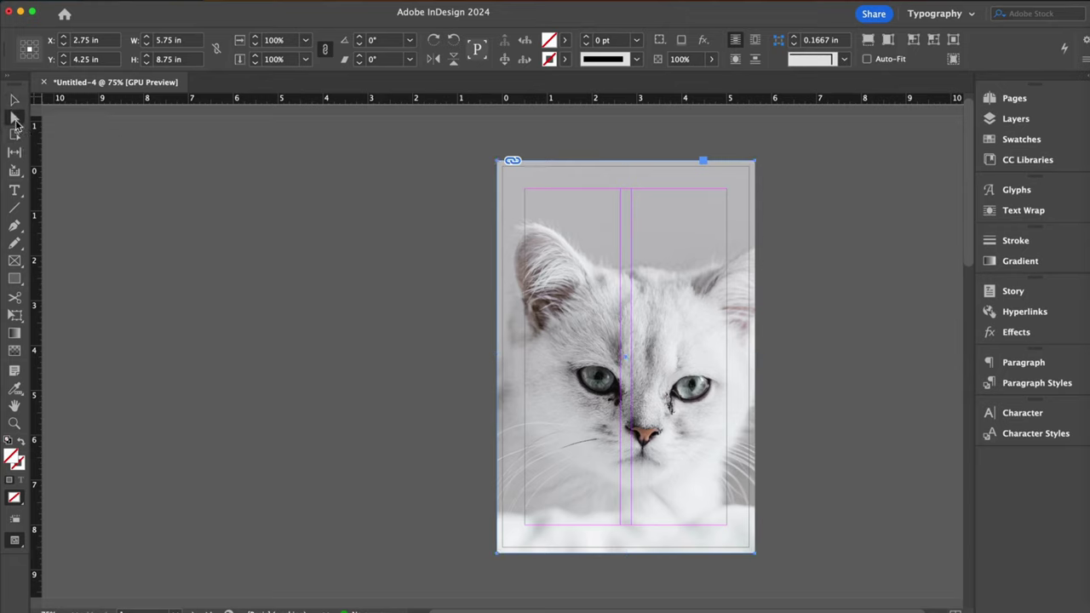
left_click(625, 420)
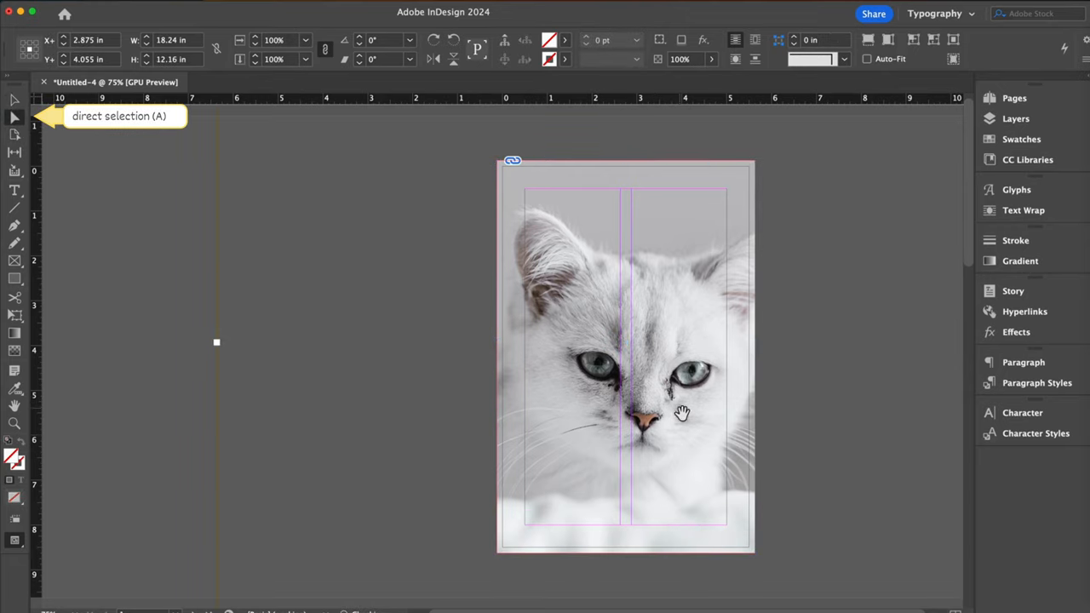
Scale the kitten photo down to about 85% inside its frame and deselect
key("super+minus")
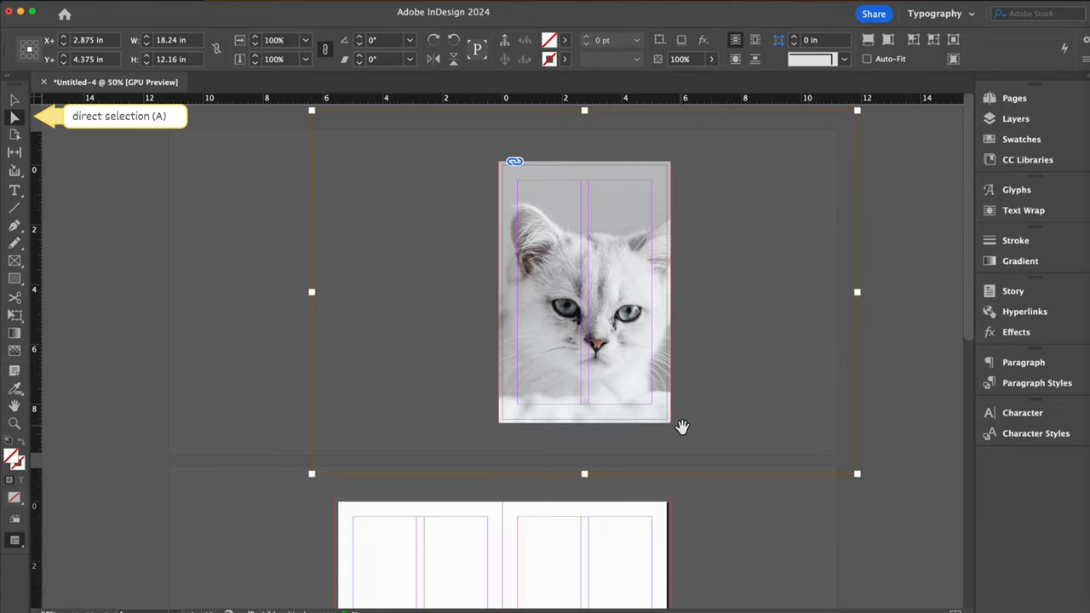
left_click_drag(857, 473, 815, 443)
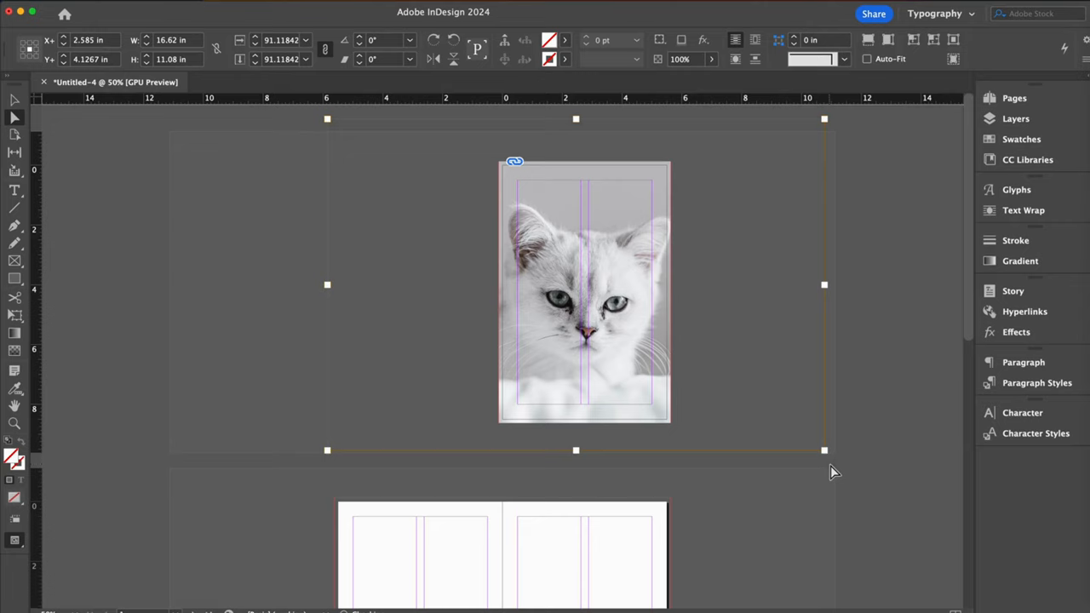
left_click_drag(825, 447, 766, 418)
left_click_drag(617, 344, 629, 372)
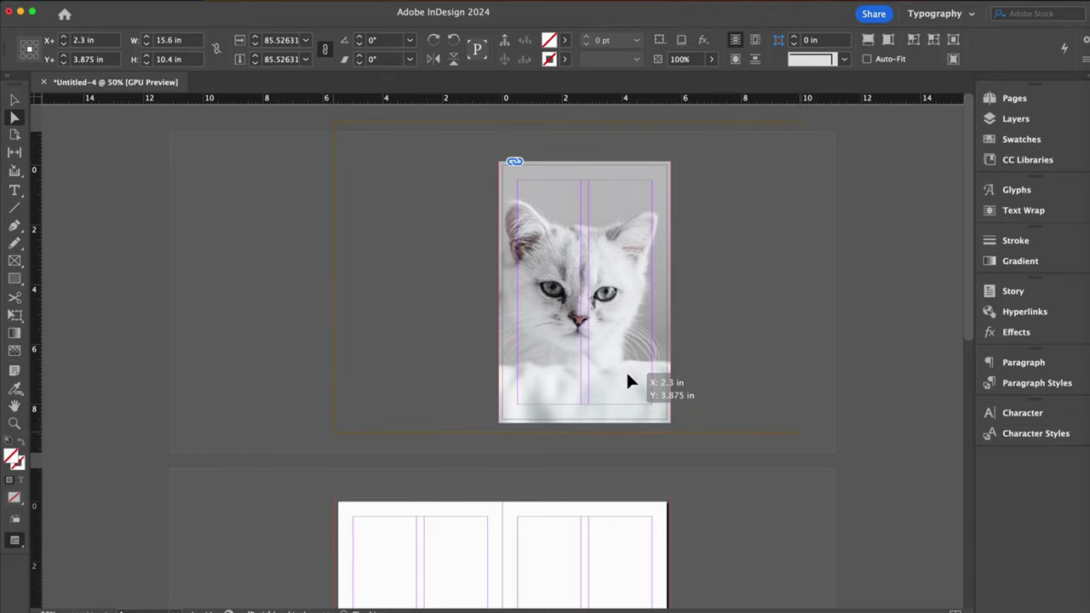
left_click(885, 420)
scroll(358, 378, "down", 1)
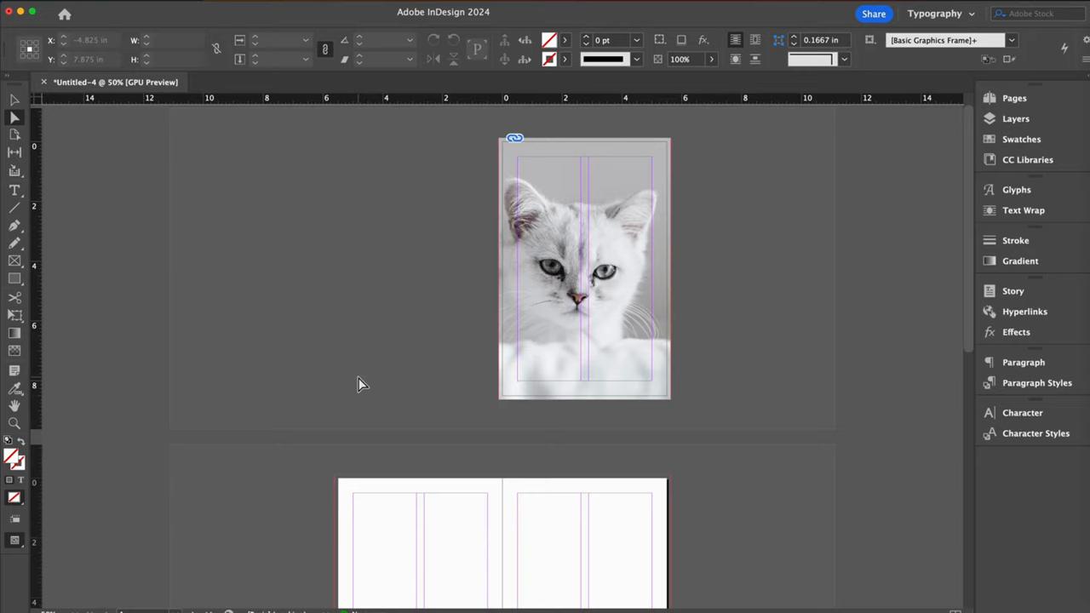
scroll(460, 376, "down", 6)
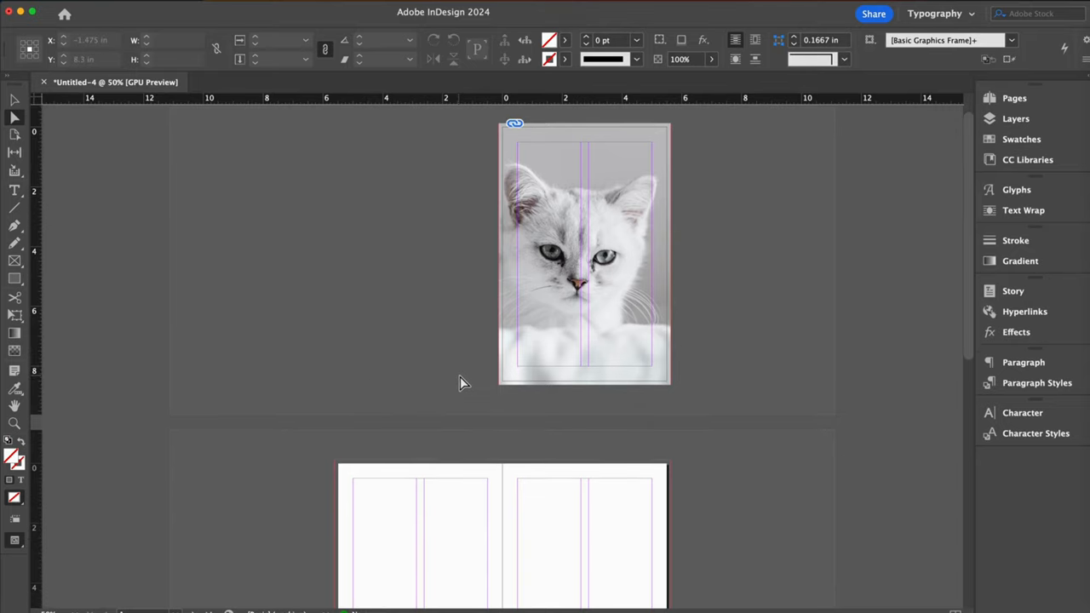
Place the tabby cat photo into a new frame dragged out on the 2–3 spread
left_click(463, 387)
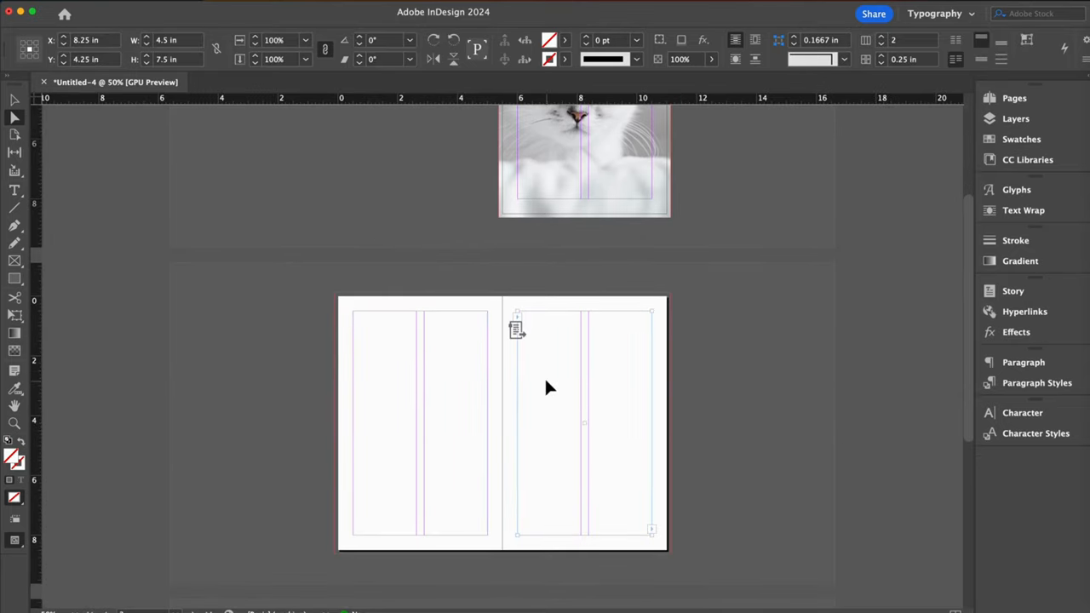
left_click(285, 353)
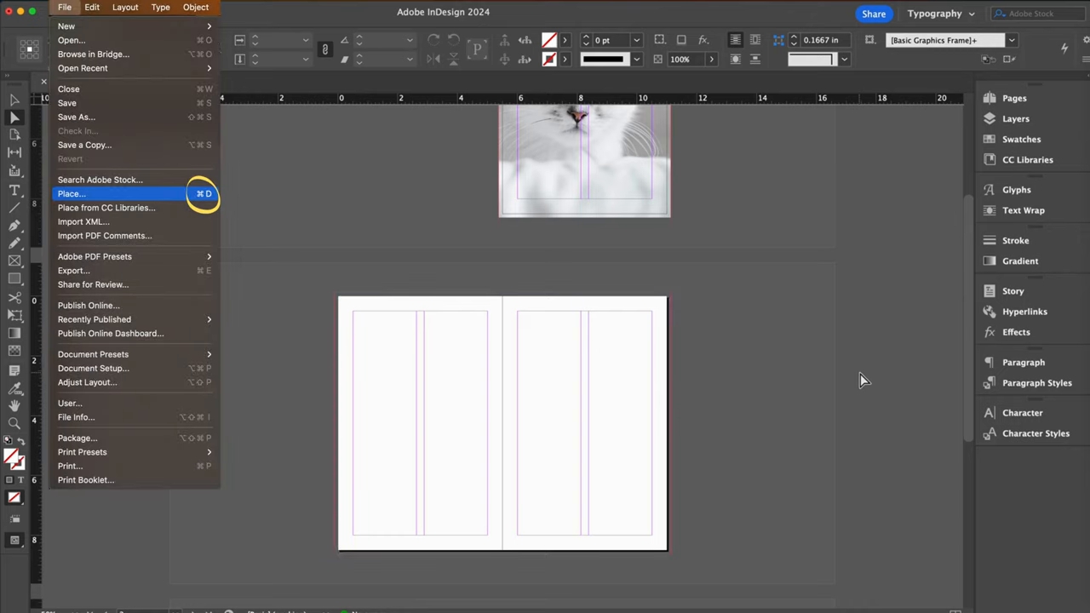
key("super+d")
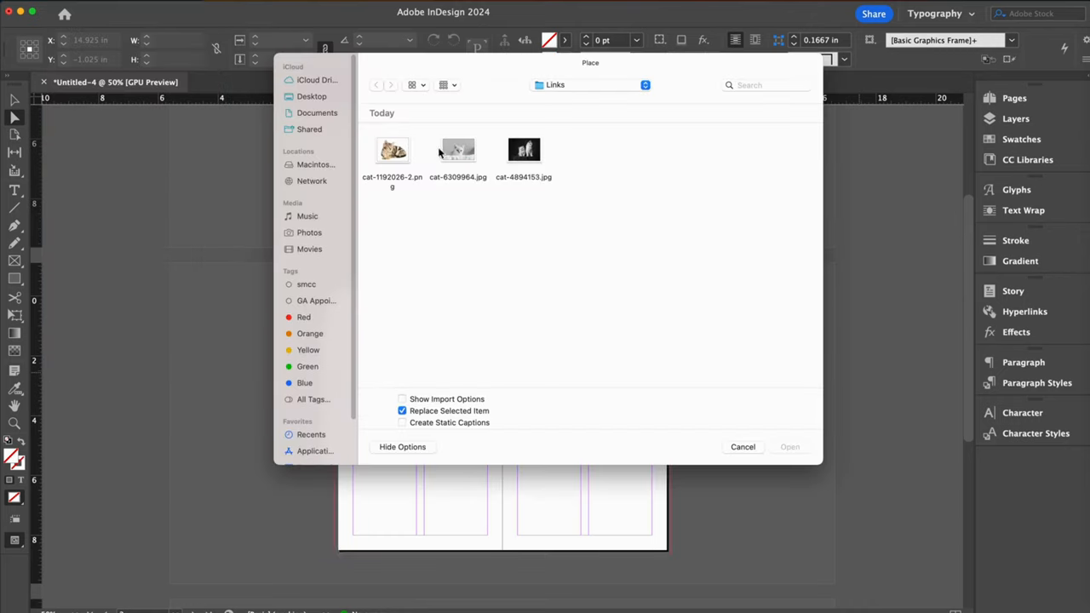
double_click(443, 153)
left_click(409, 413)
left_click_drag(417, 381, 583, 507)
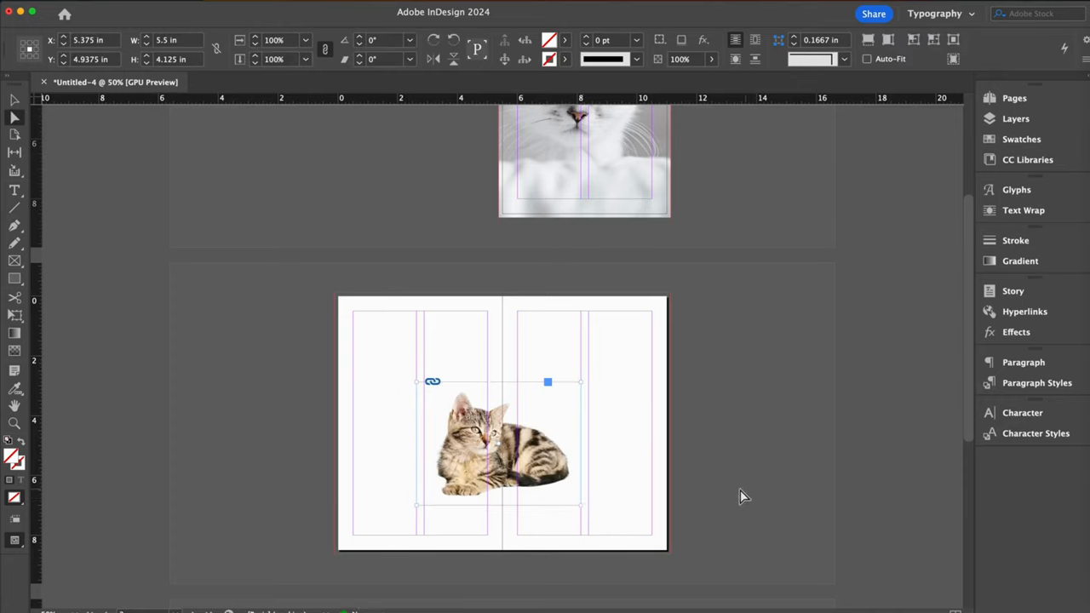
Enlarge the tabby frame proportionally to about 6.6 in wide and centre it over the spine
left_click(499, 434)
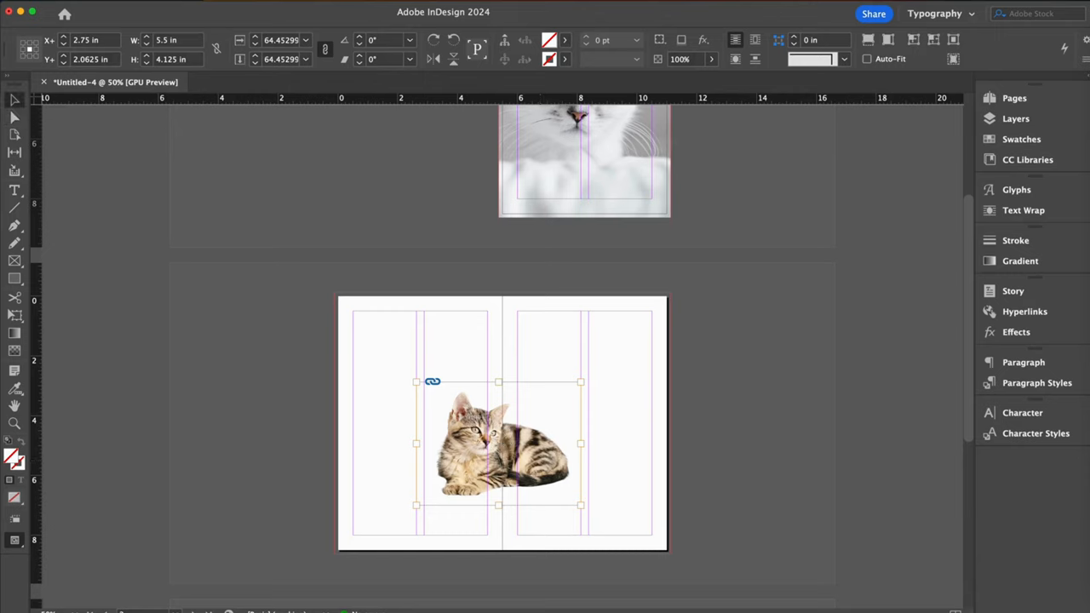
left_click(538, 460)
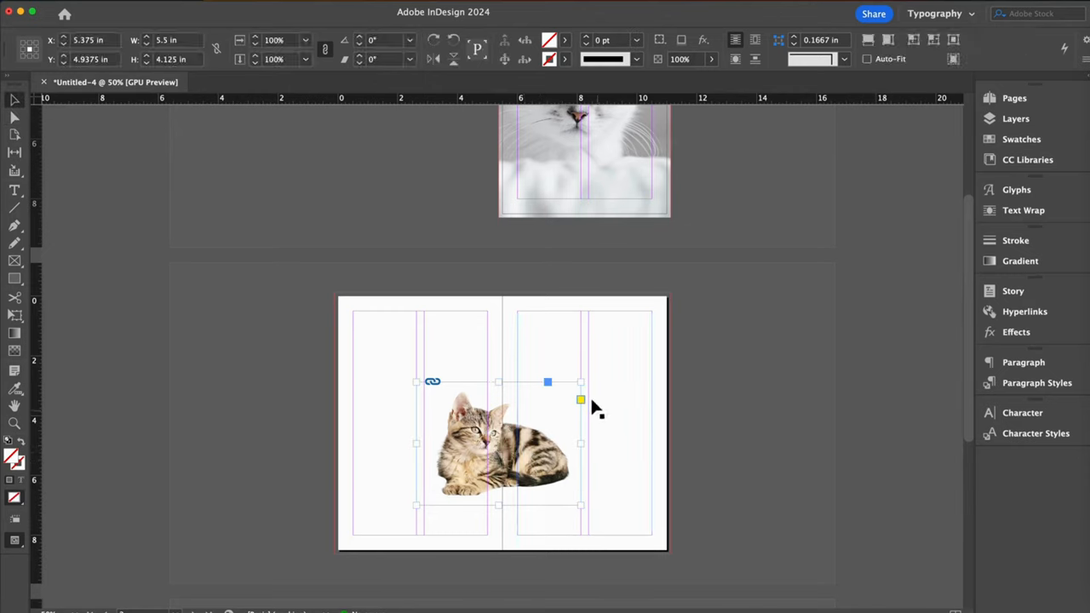
left_click_drag(580, 381, 615, 356)
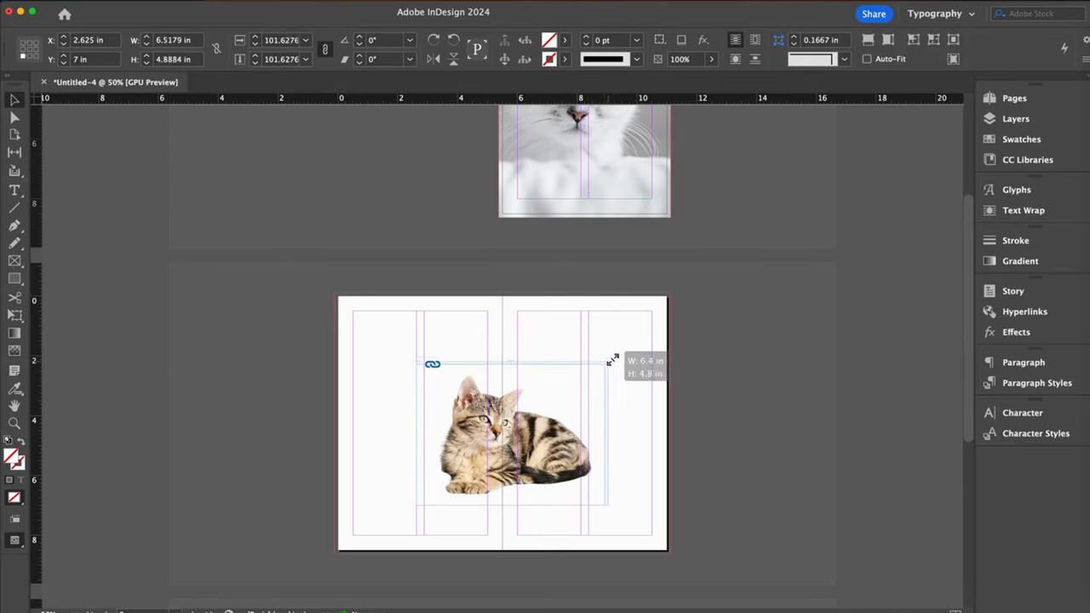
key("v")
left_click_drag(557, 467, 552, 460)
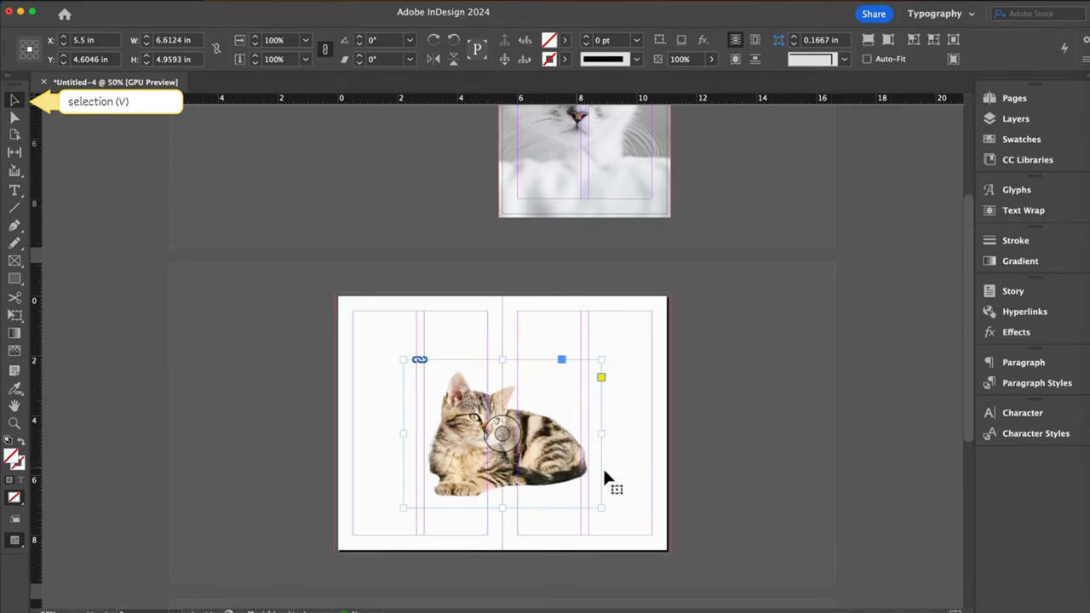
key("super+z")
key("super+z")
left_click(719, 476)
scroll(719, 476, "down", 5)
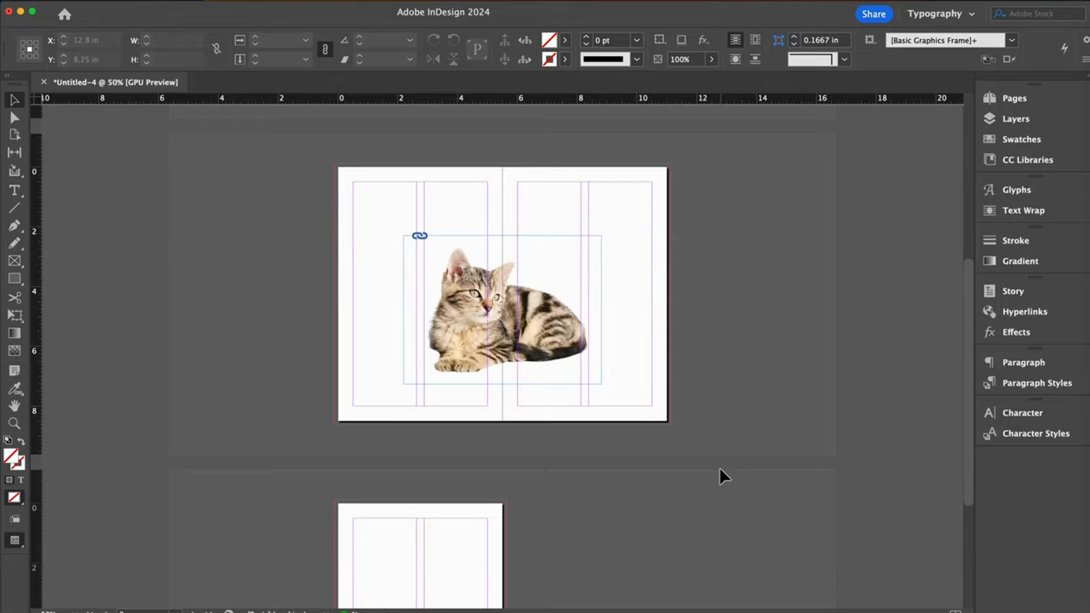
scroll(719, 476, "down", 3)
Draw a frame over the lower part of page 4 and place the two-kittens photo into it
key("f")
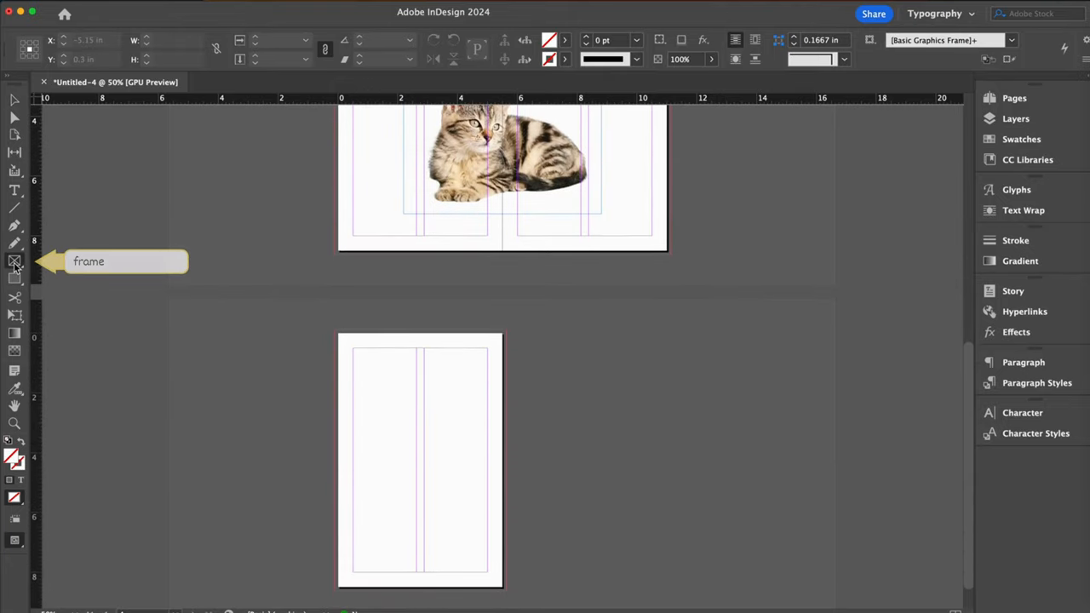
left_click_drag(338, 413, 508, 593)
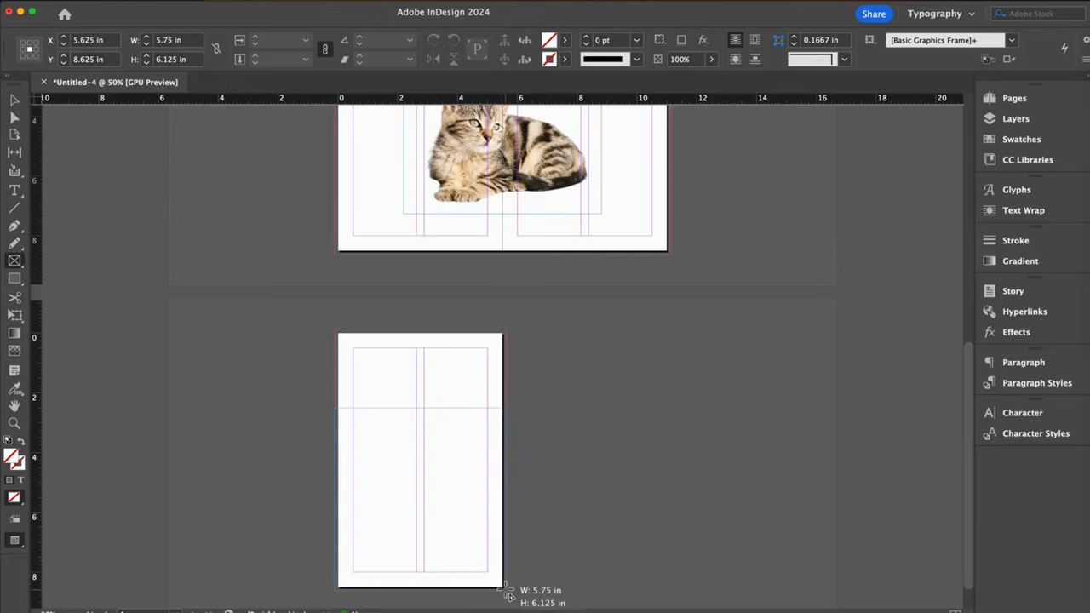
left_click_drag(508, 593, 508, 591)
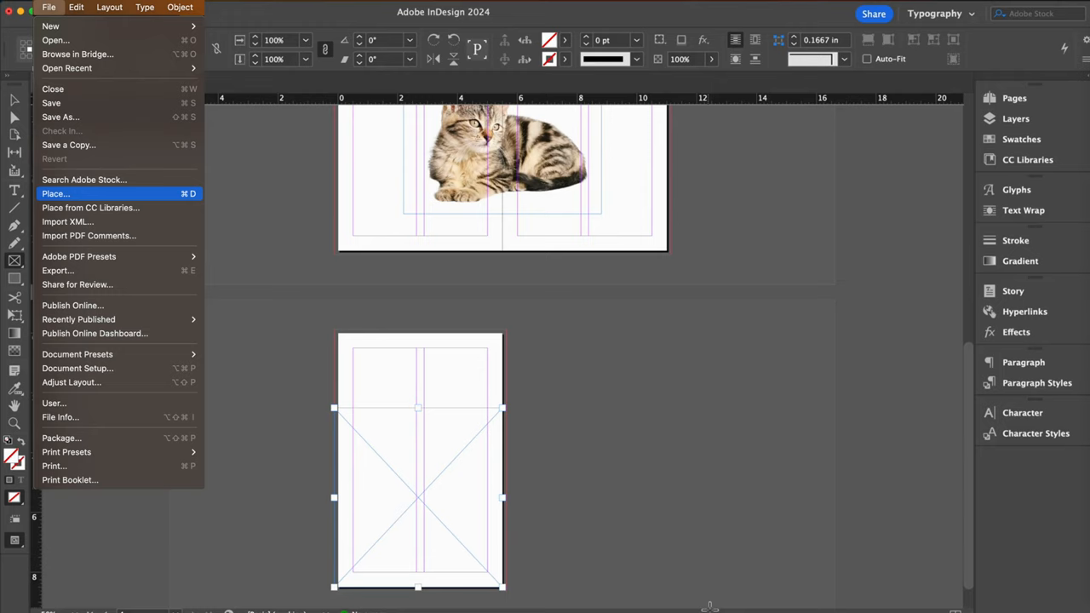
key("super+d")
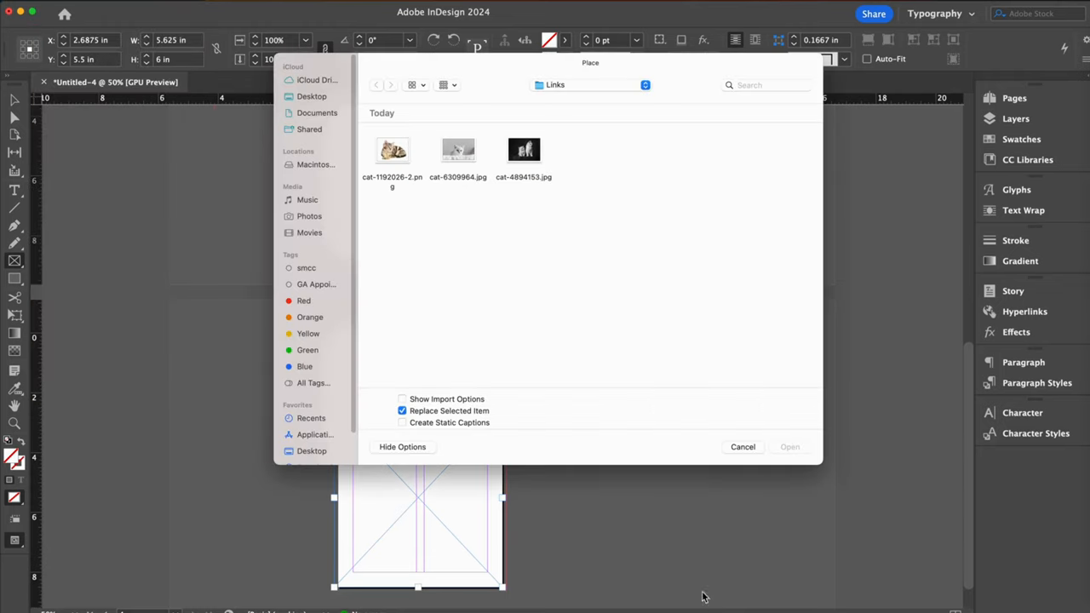
left_click(520, 153)
key("Return")
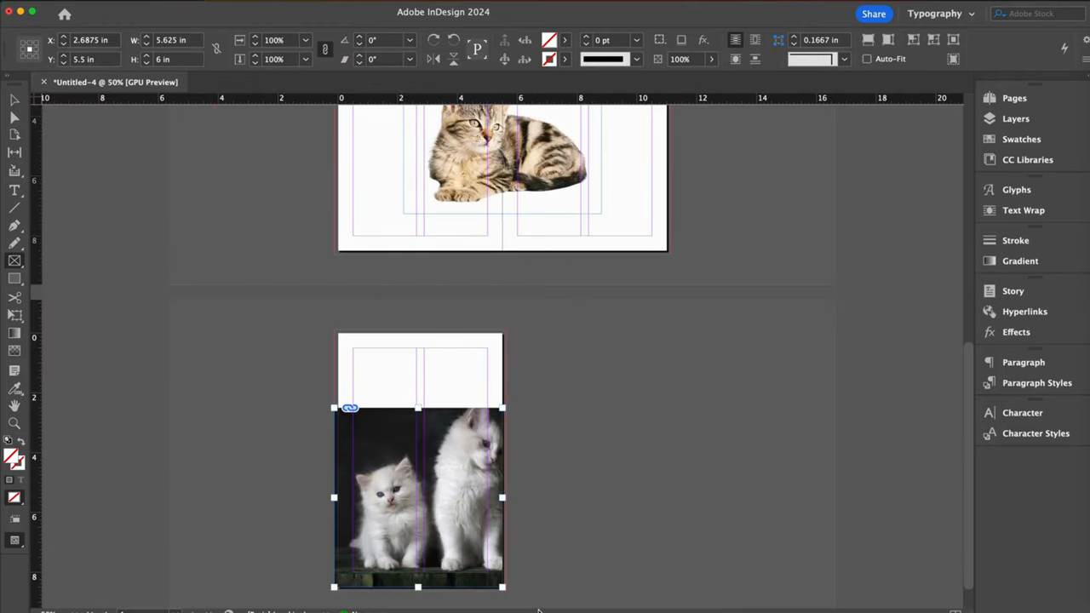
Reposition and scale the kittens photo down to about 85% within its frame
left_click(15, 100)
left_click_drag(432, 551, 432, 551)
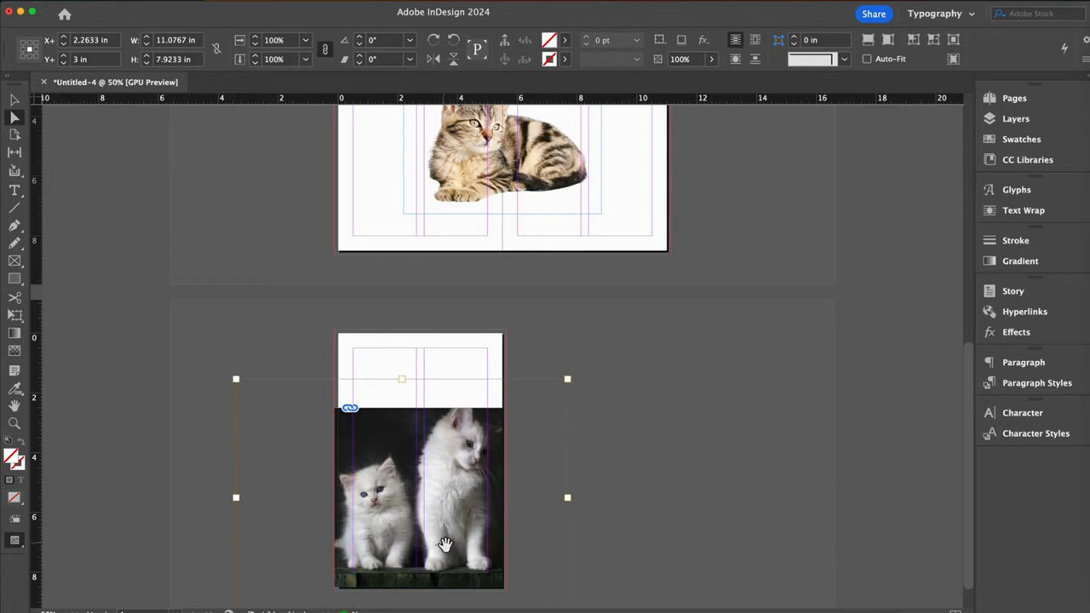
mouse_move(570, 379)
left_mouse_down()
mouse_move(517, 416)
mouse_move(460, 499)
left_mouse_up()
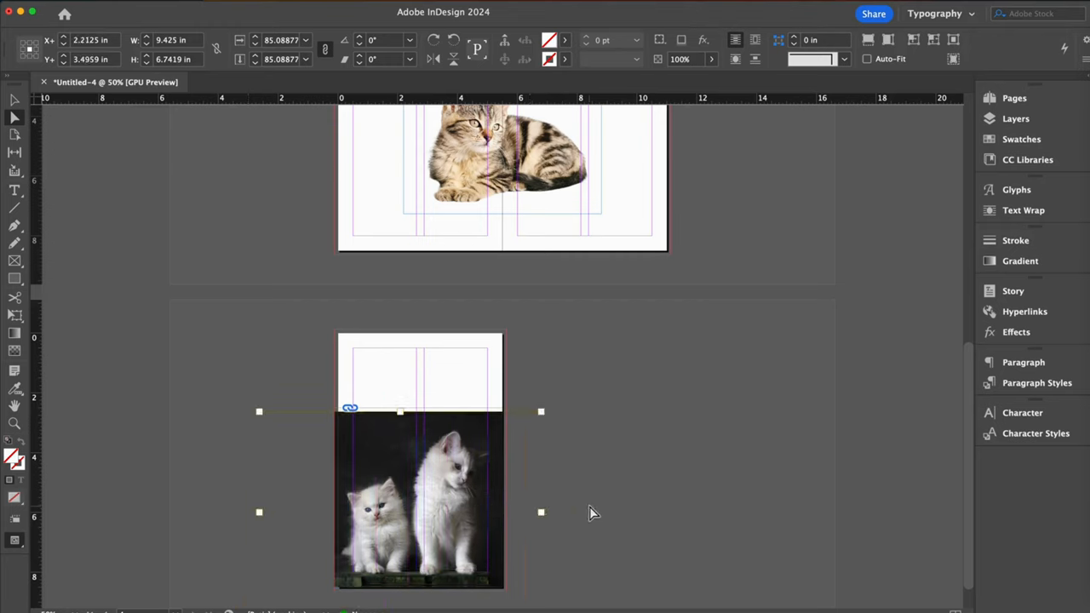
Turn on Overprint Preview and toggle the margin and column guides off and on
left_click(257, 8)
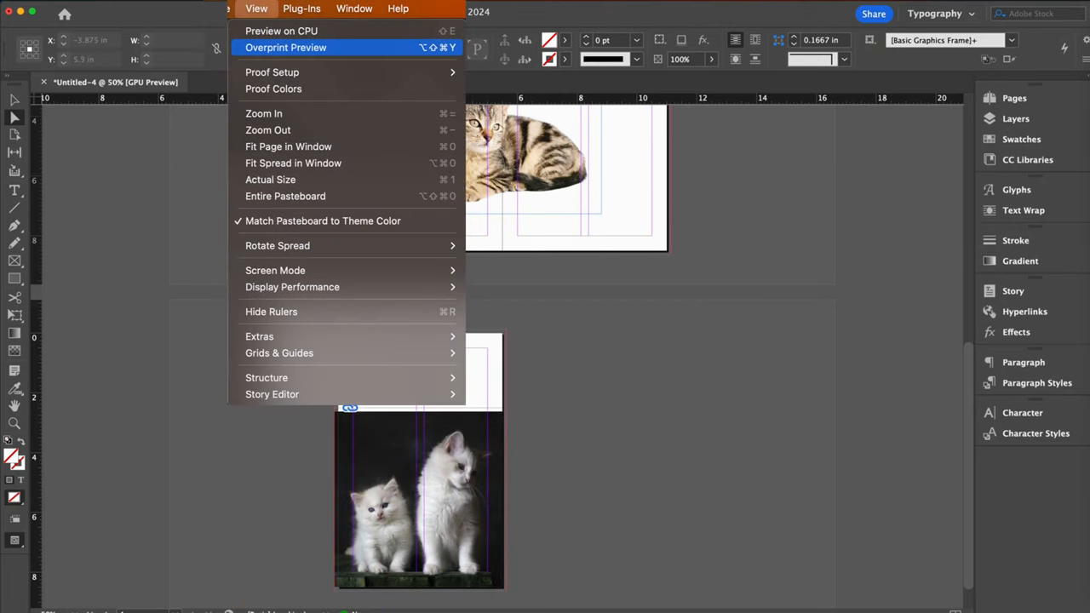
key("alt+shift+super+y")
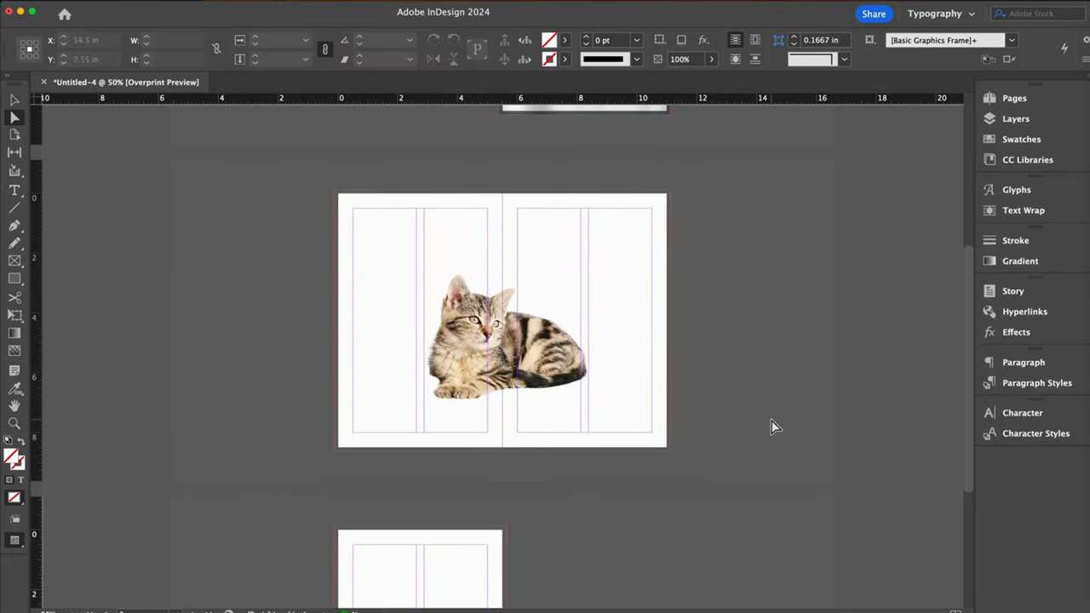
key("super+semicolon")
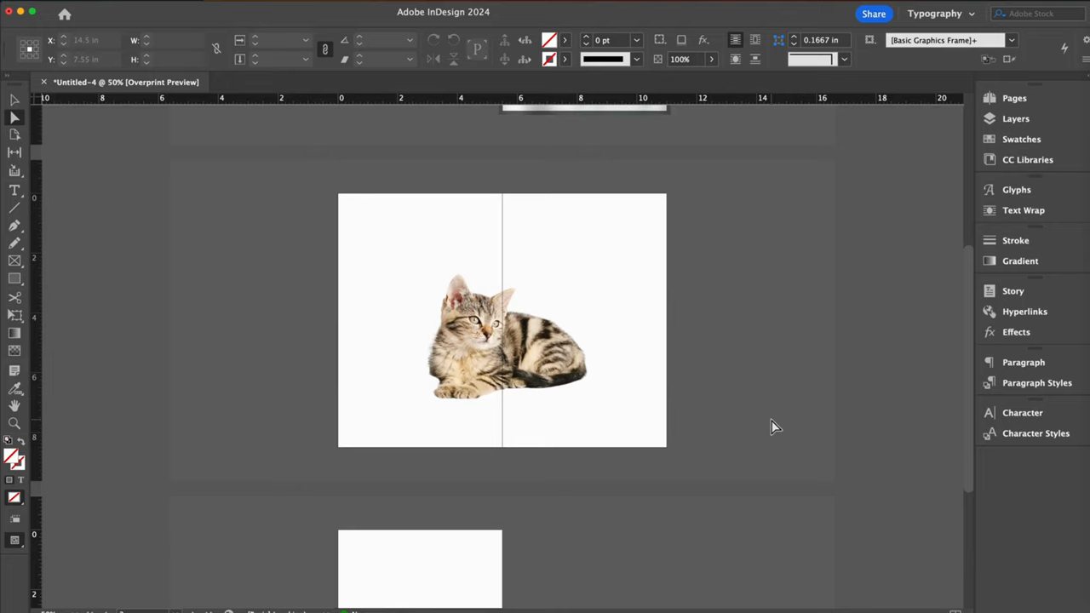
key("super+semicolon")
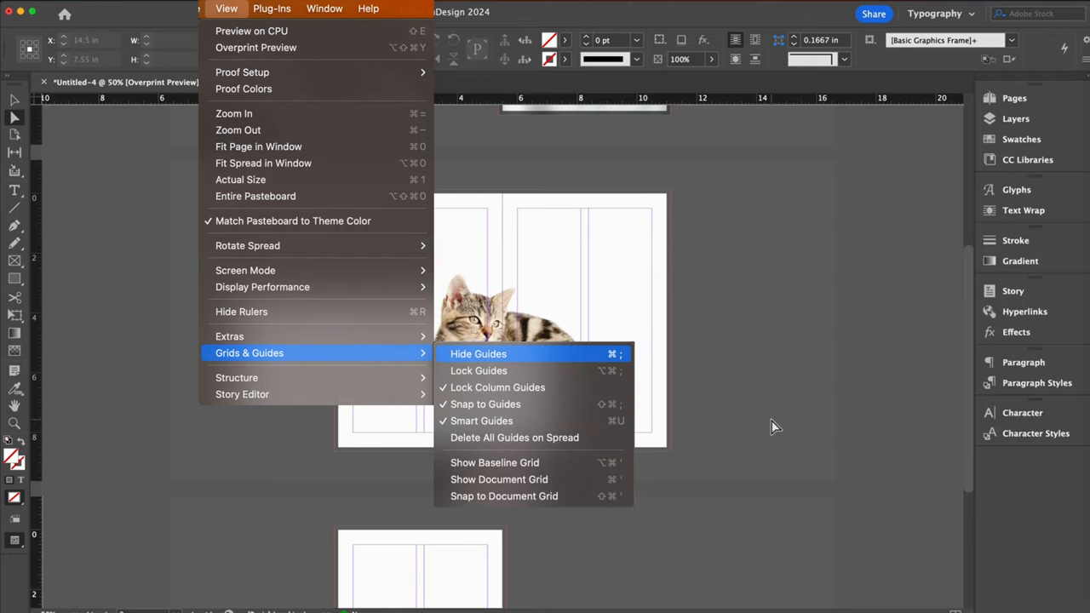
key("super+semicolon")
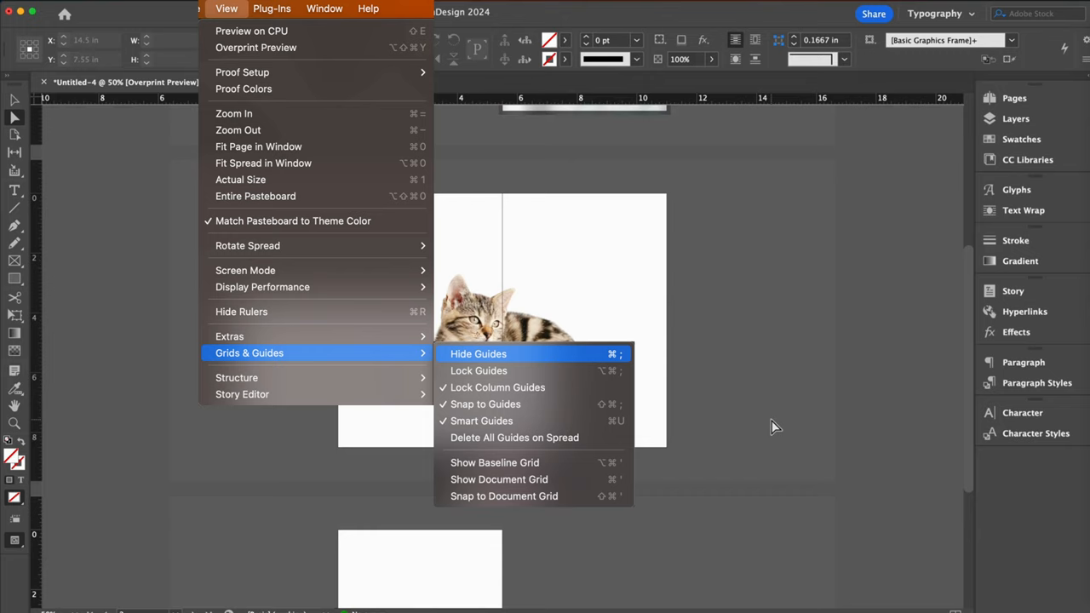
key("super+semicolon")
scroll(771, 433, "up", 5)
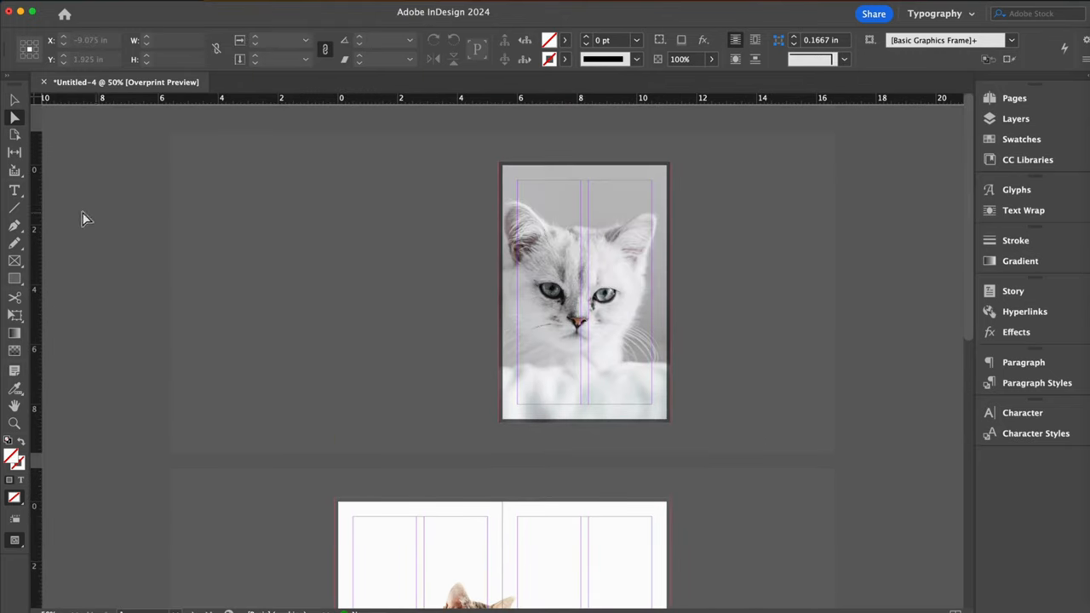
Create a 'cats' text frame set in iCiel Amerigraf at 90 pt
key("t")
left_click_drag(198, 216, 363, 248)
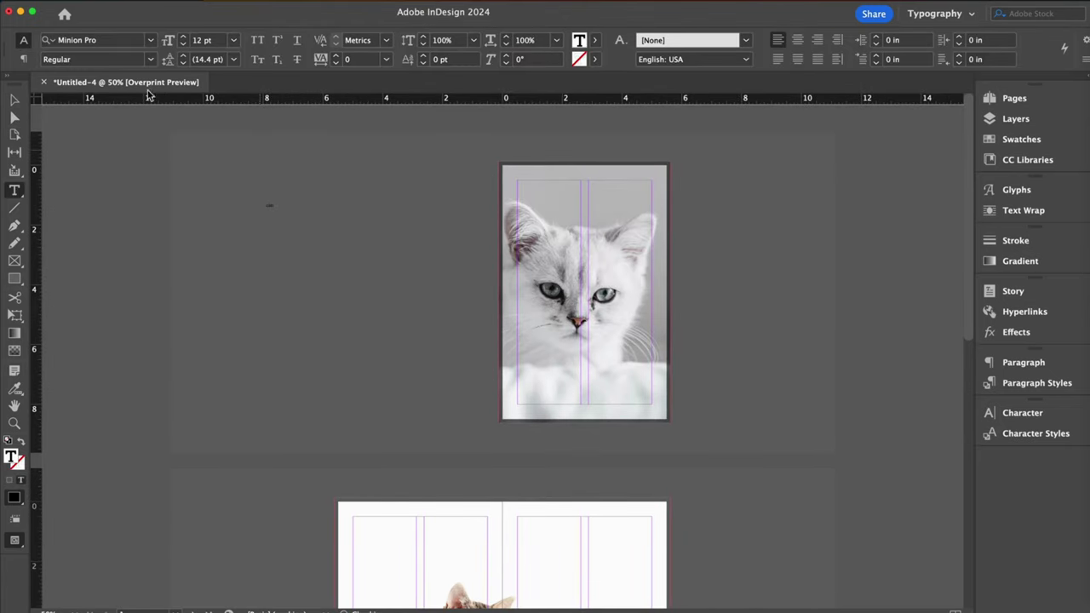
key("Escape")
left_click(1022, 412)
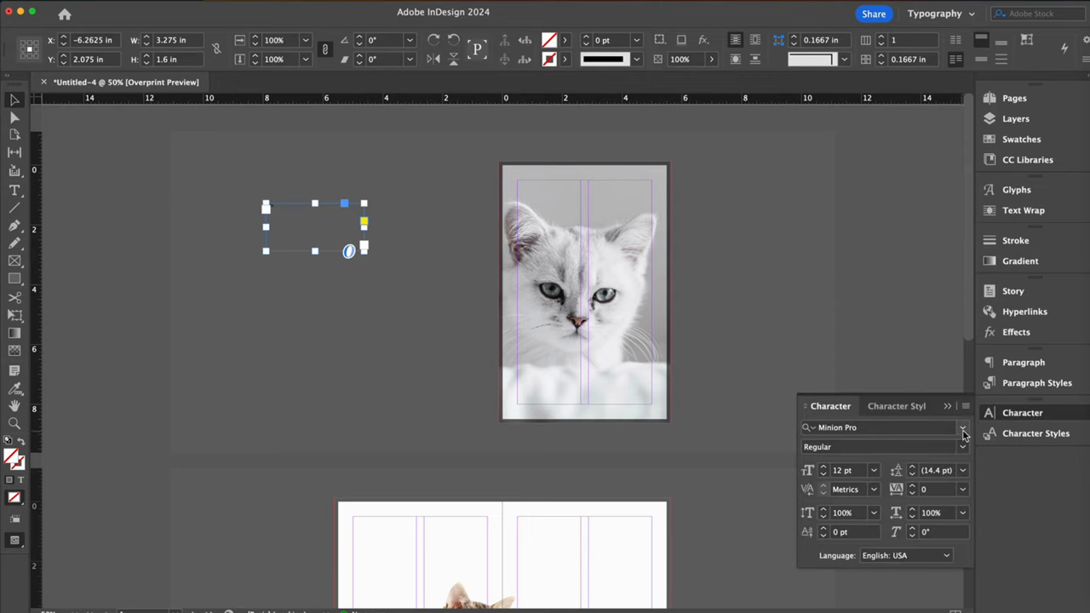
left_click(964, 429)
scroll(843, 170, "up", 10)
scroll(842, 170, "up", 10)
left_click(809, 70)
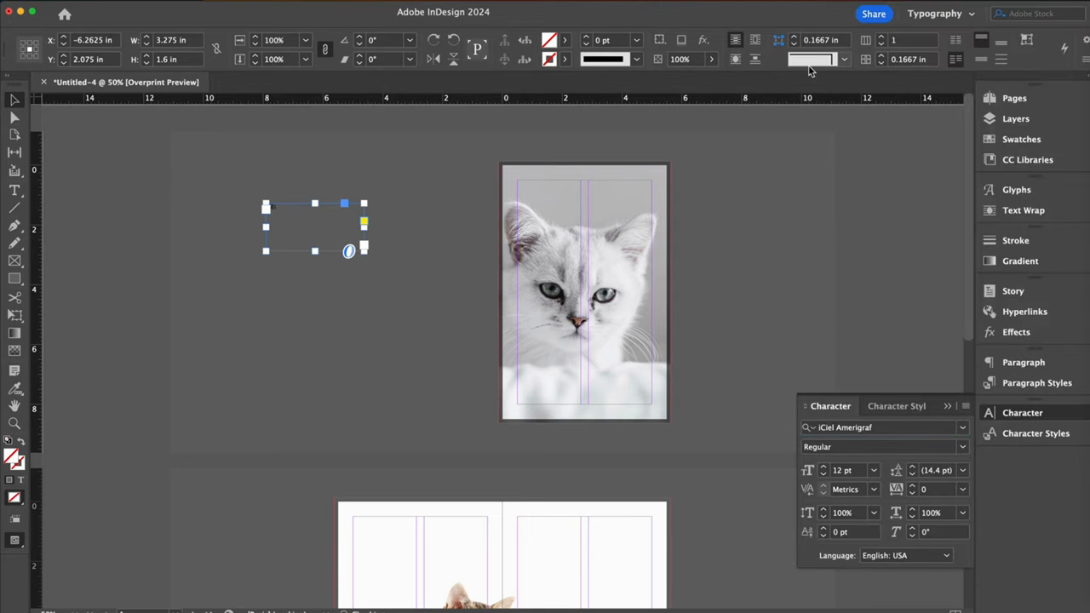
left_click(843, 470)
type("90")
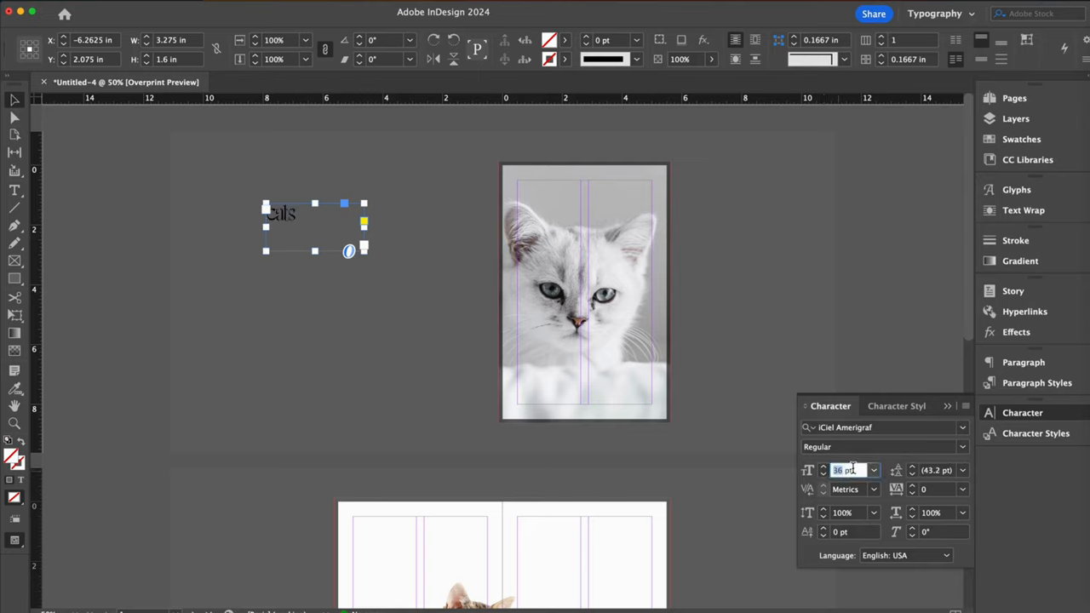
key("Return")
Enlarge the title, move it to the cover top and widen its tracking to 40
left_click_drag(364, 250, 374, 263)
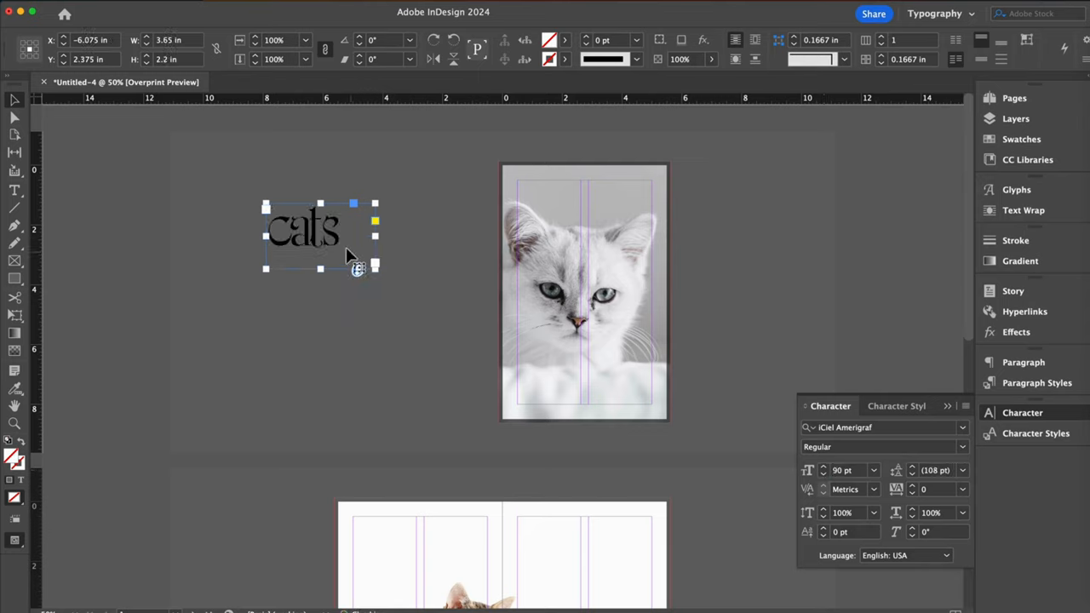
left_click_drag(303, 228, 587, 212)
left_click(911, 486)
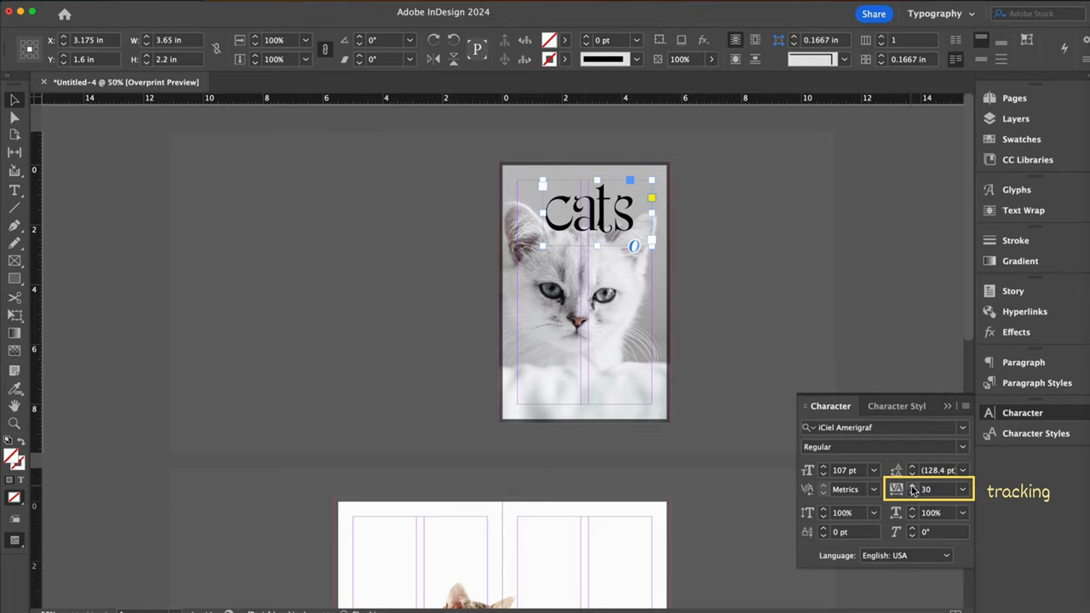
left_click(911, 486)
scroll(588, 289, "down", 1)
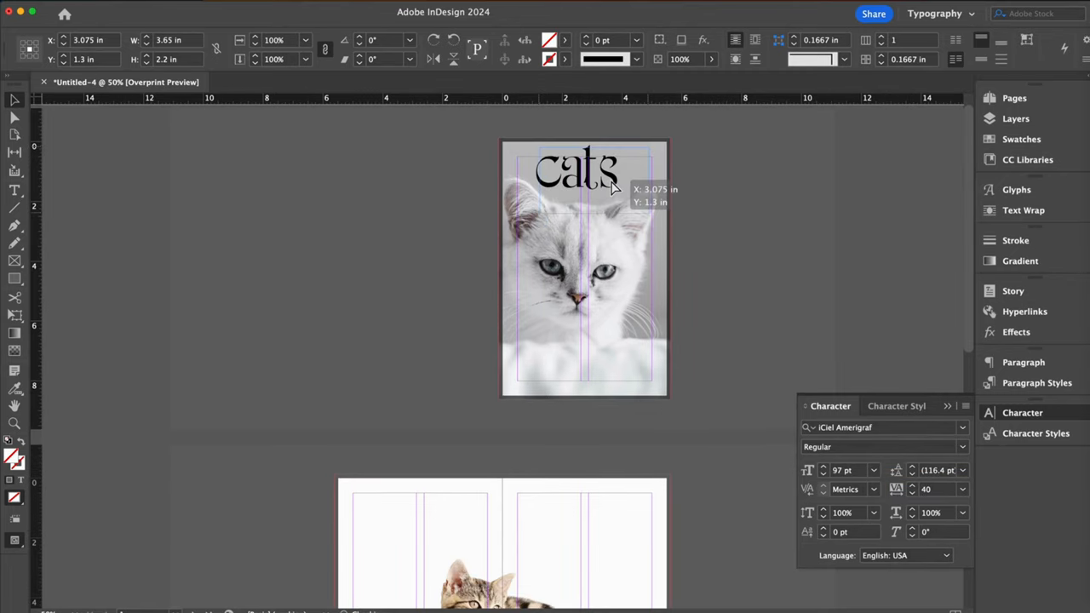
left_click(591, 292)
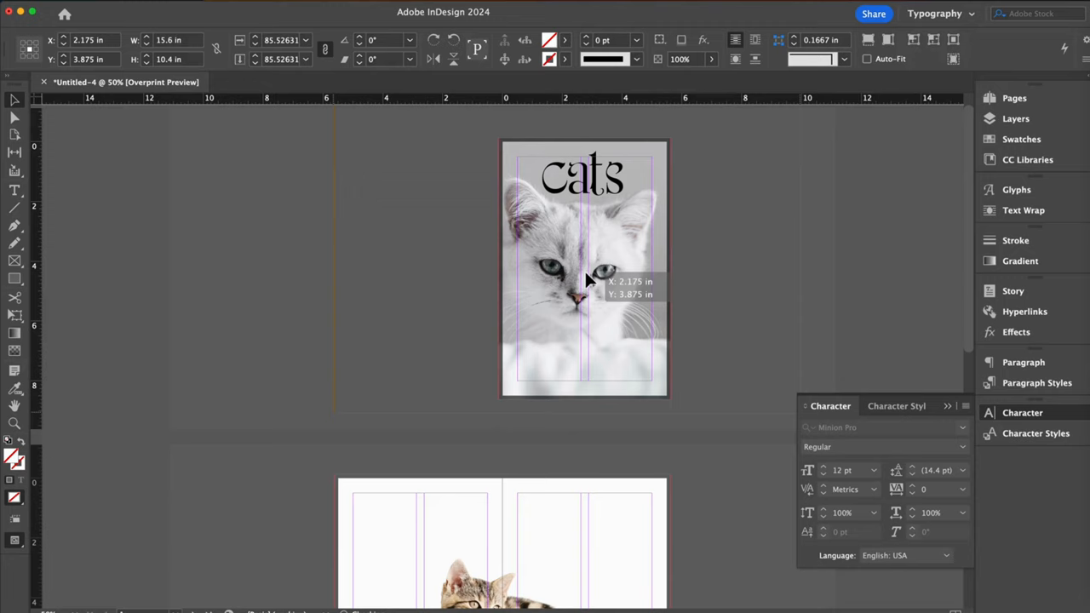
Fill the spread's text frames with placeholder text and zoom in to review the pages
left_click(876, 293)
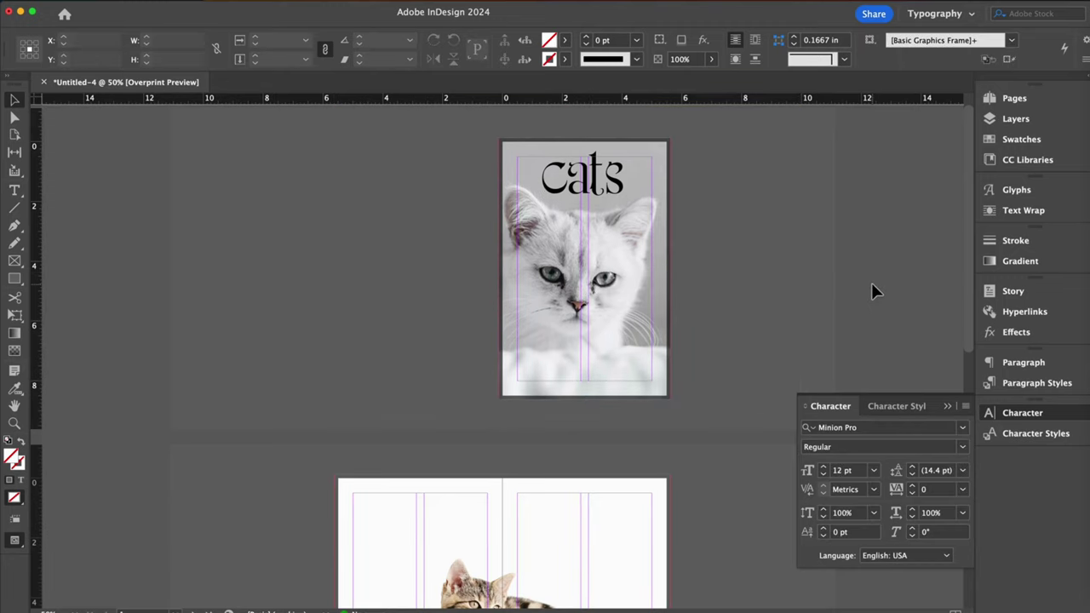
scroll(728, 515, "down", 5)
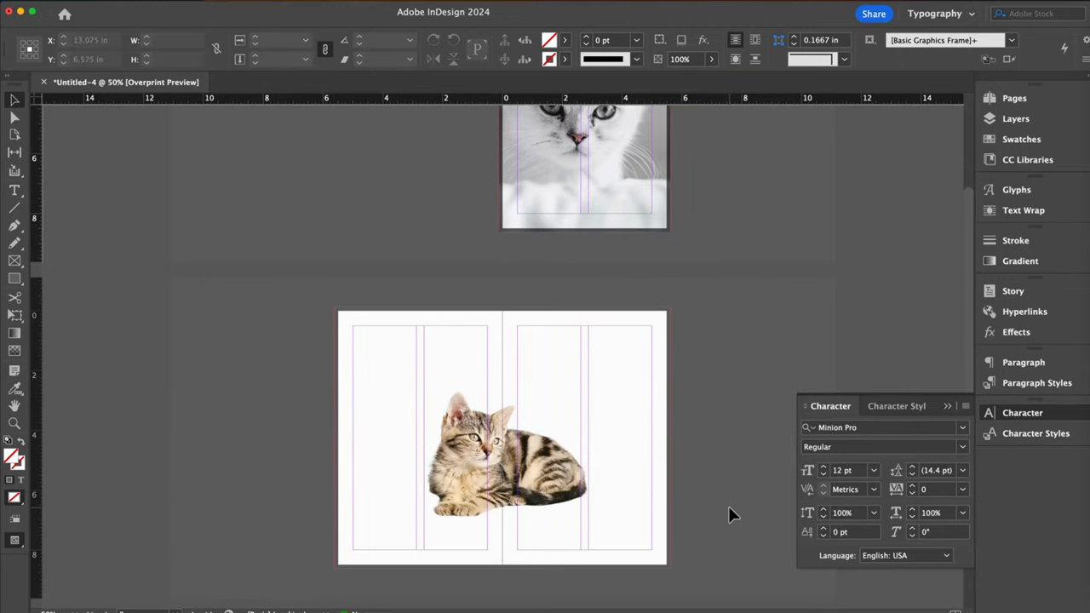
scroll(729, 505, "down", 2)
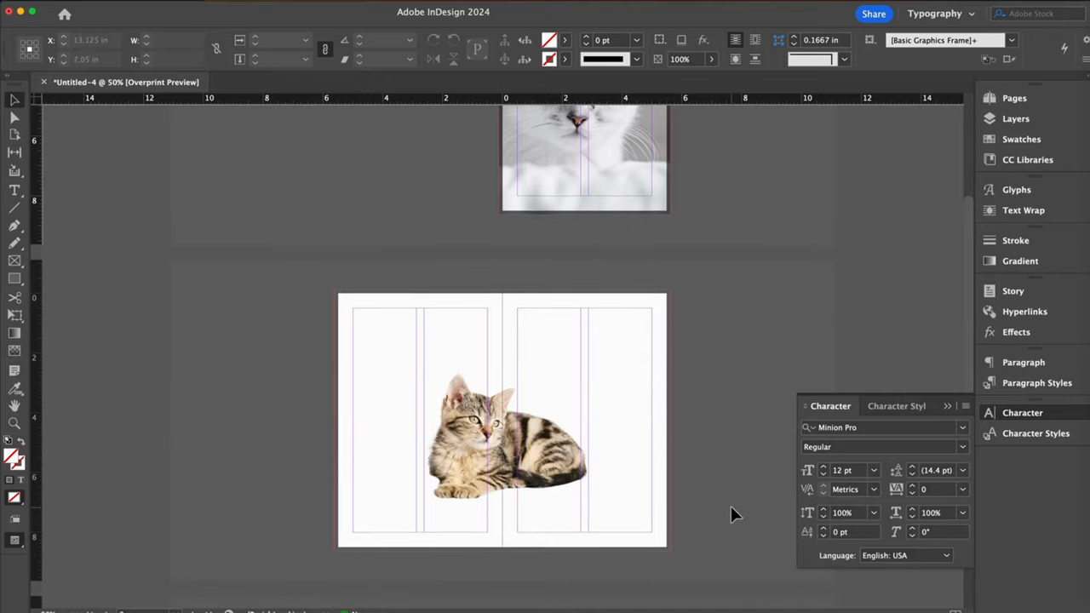
scroll(733, 503, "down", 2)
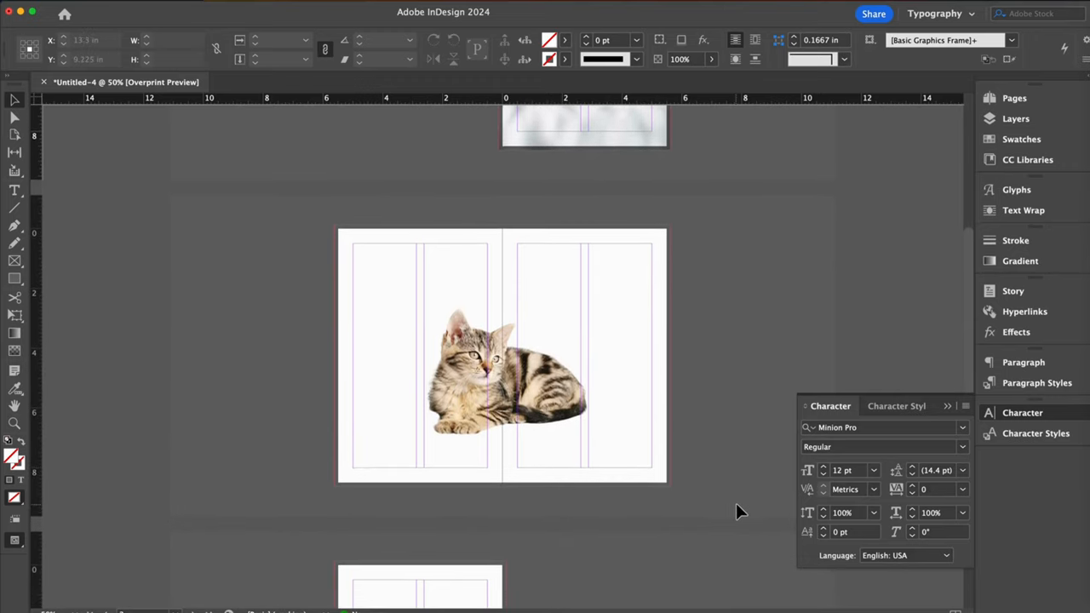
left_click(381, 271)
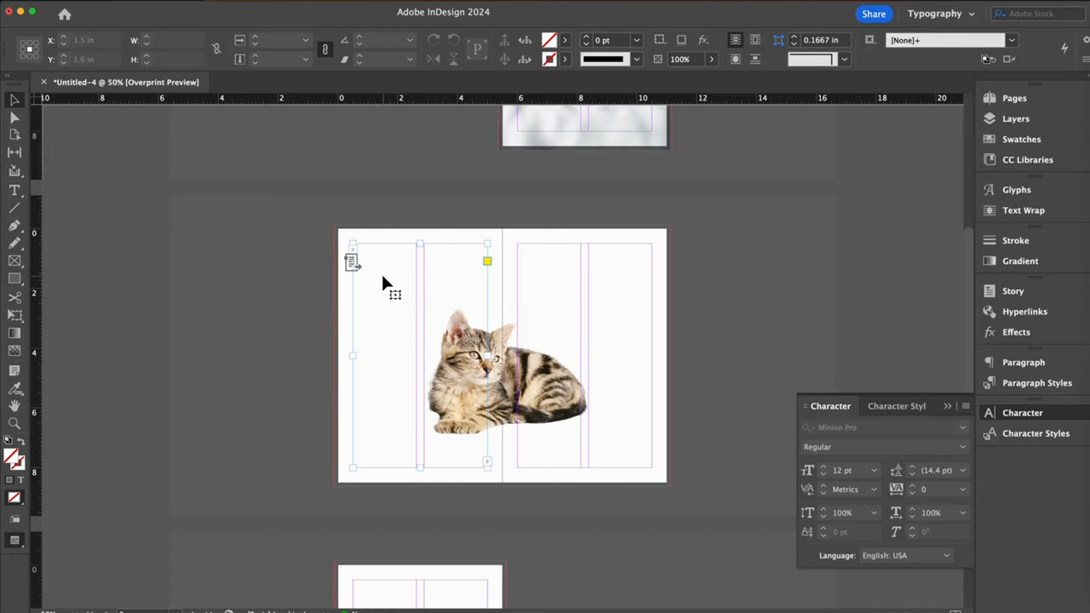
double_click(379, 265)
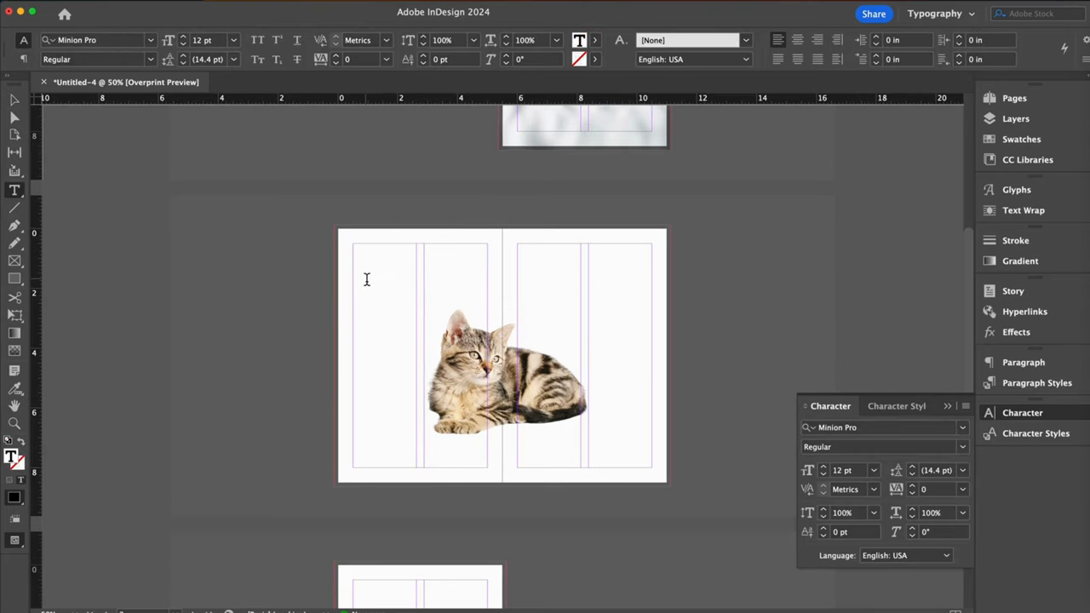
right_click(366, 280)
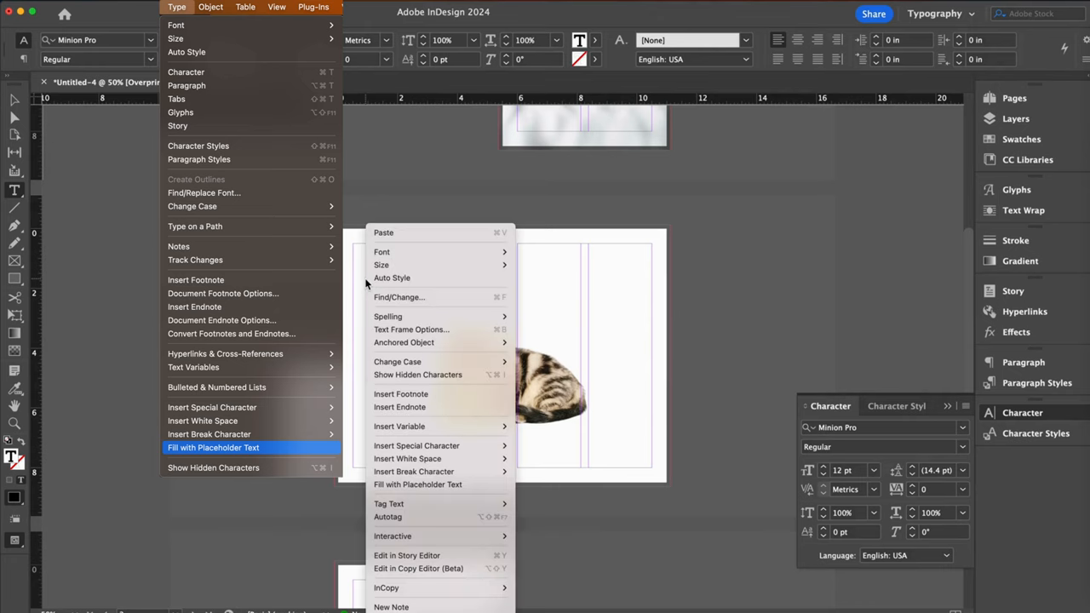
left_click(435, 487)
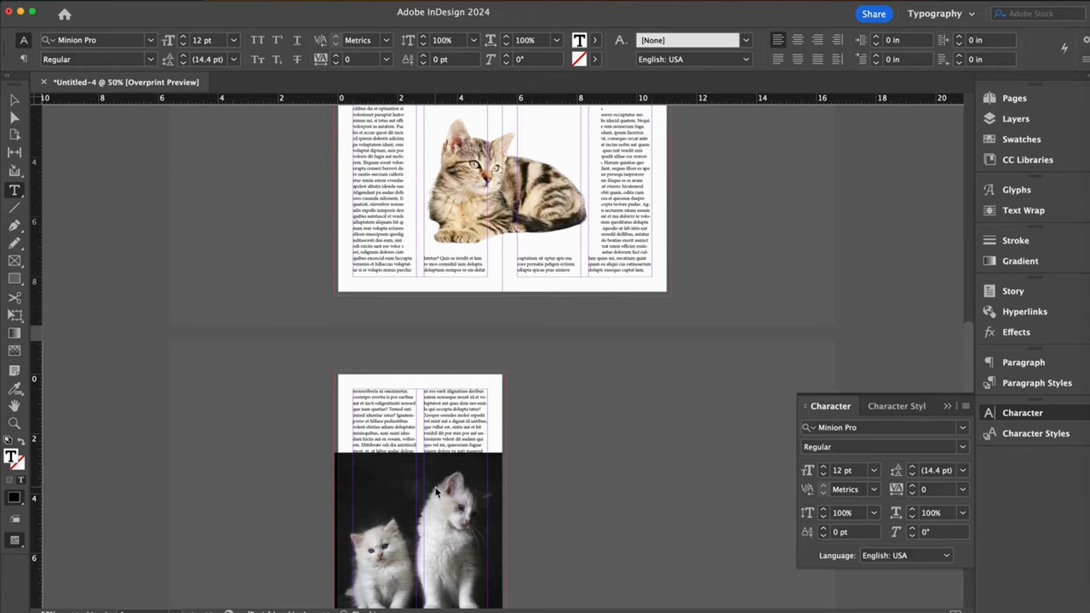
scroll(636, 498, "down", 3)
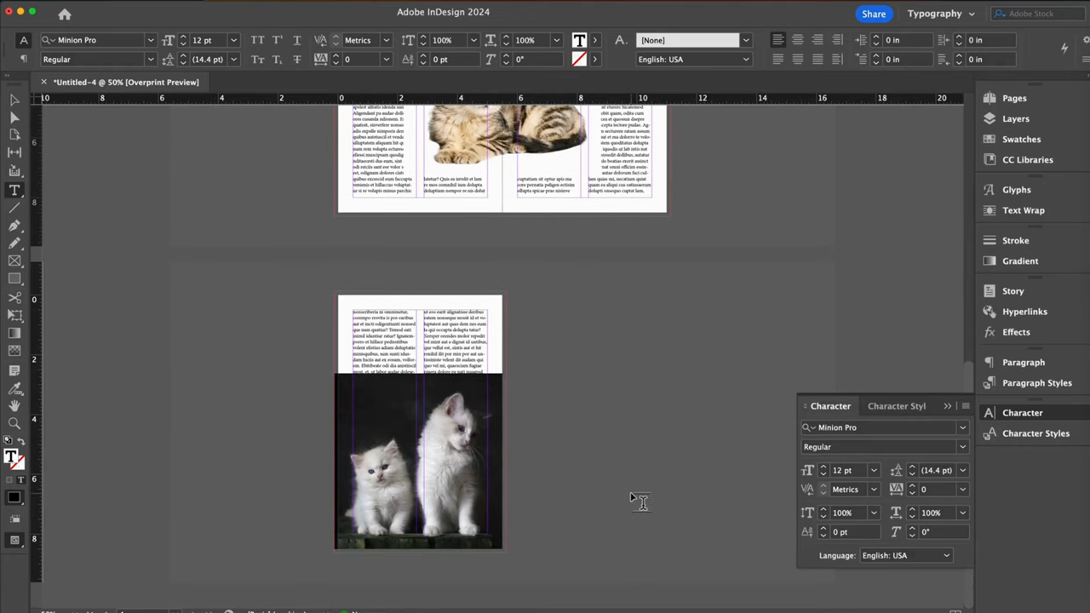
scroll(637, 458, "up", 5)
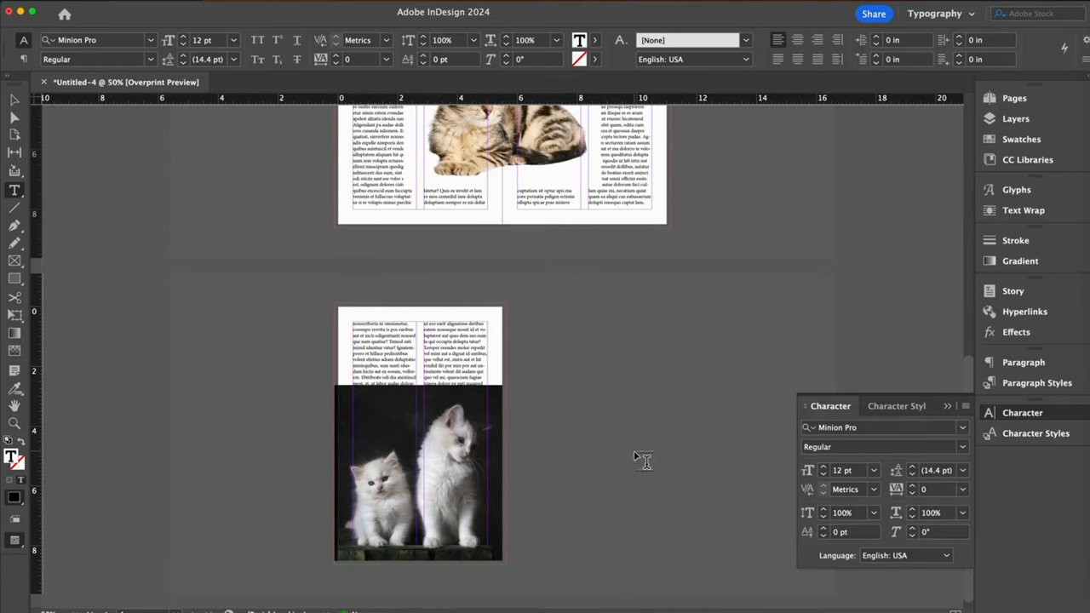
scroll(637, 458, "up", 5)
scroll(681, 476, "up", 5)
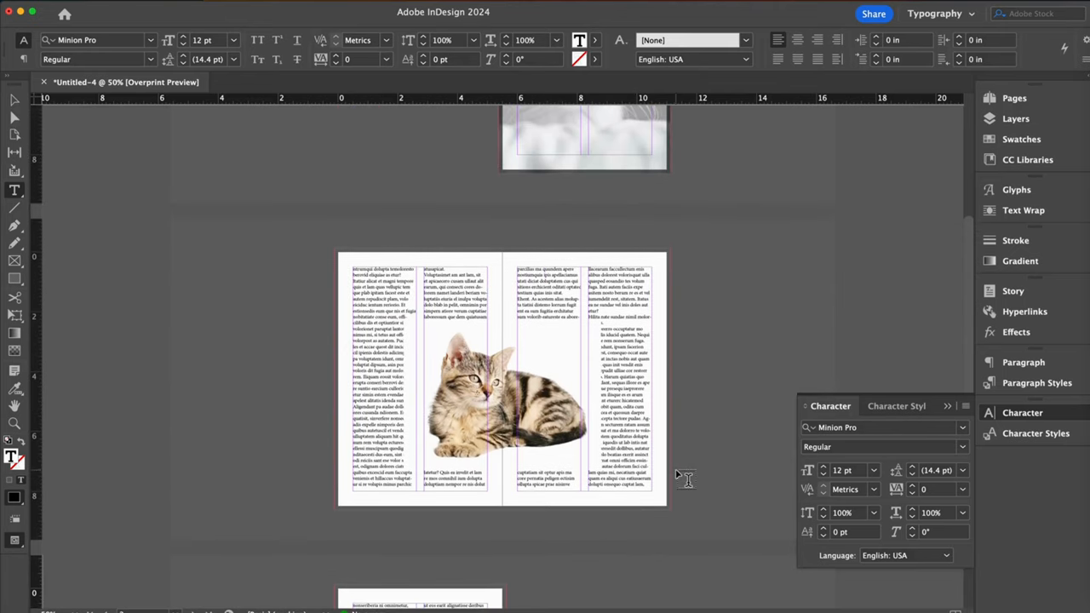
scroll(683, 477, "up", 3)
scroll(683, 477, "up", 4)
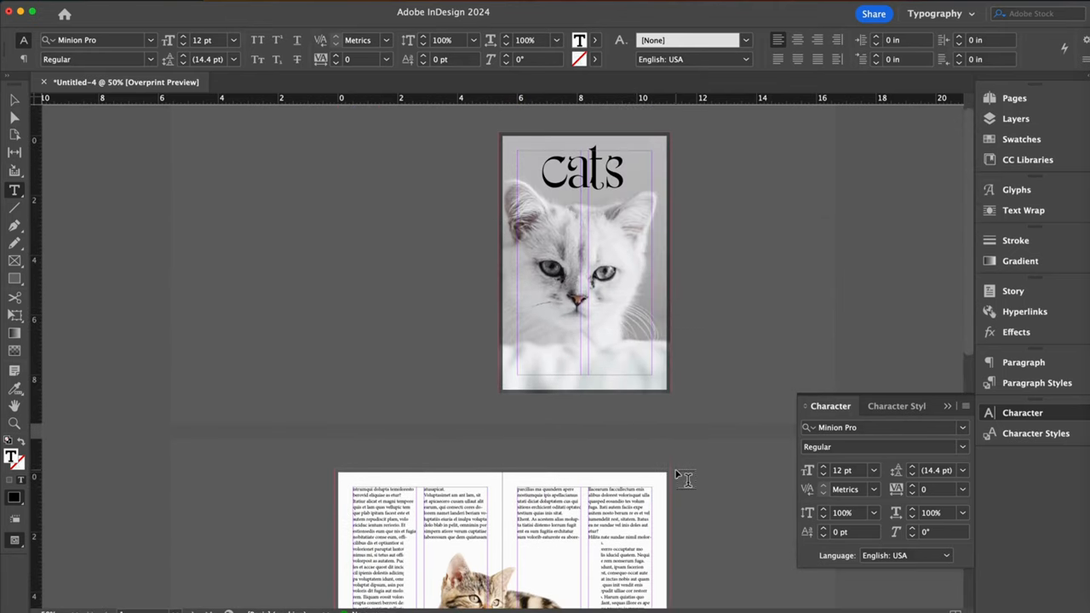
scroll(684, 477, "down", 5)
scroll(683, 477, "down", 3)
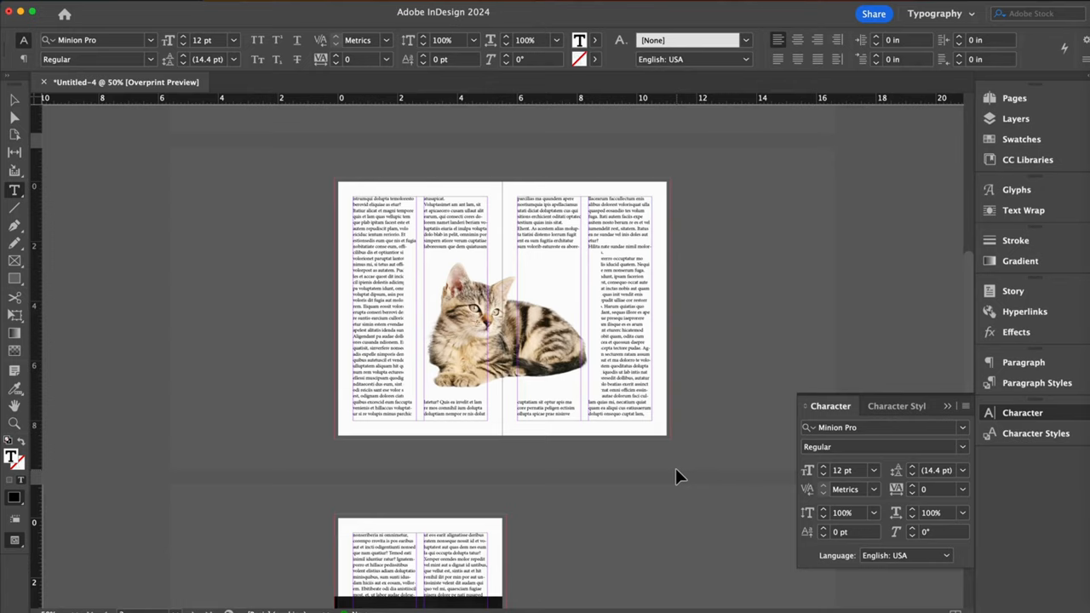
key("super+equal")
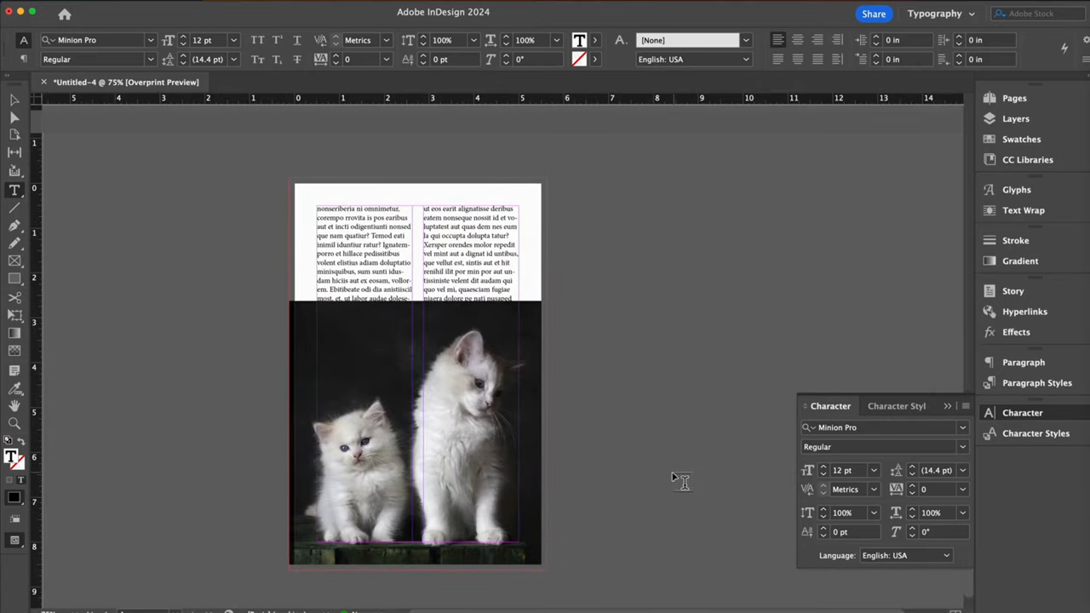
scroll(684, 477, "up", 5)
scroll(684, 477, "up", 5)
scroll(684, 477, "down", 3)
scroll(672, 474, "down", 3)
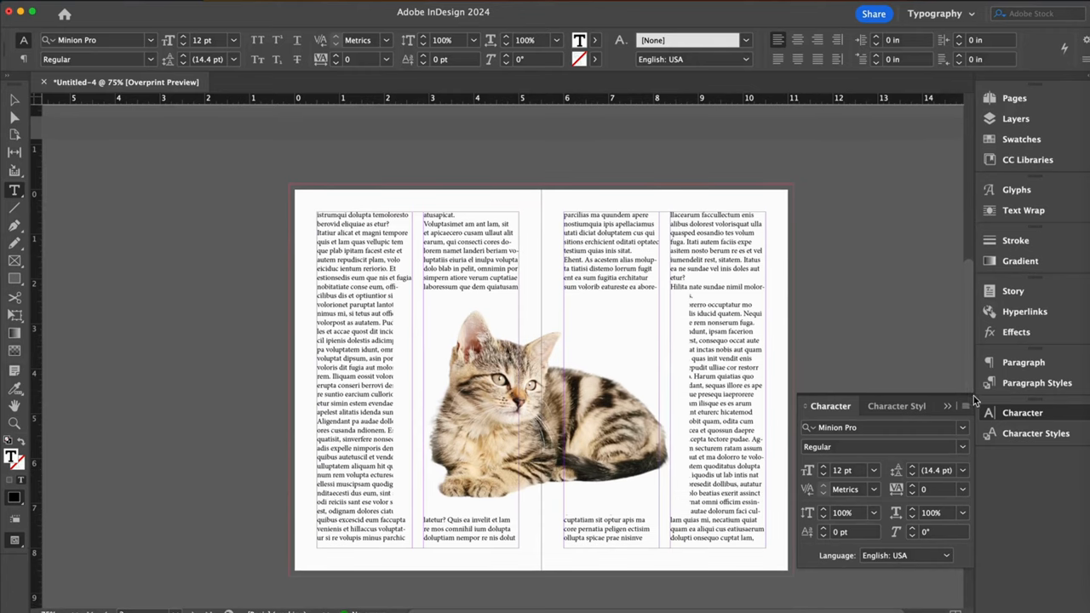
Wrap text around the tabby cat's shape using the Select Subject contour type
left_click(949, 407)
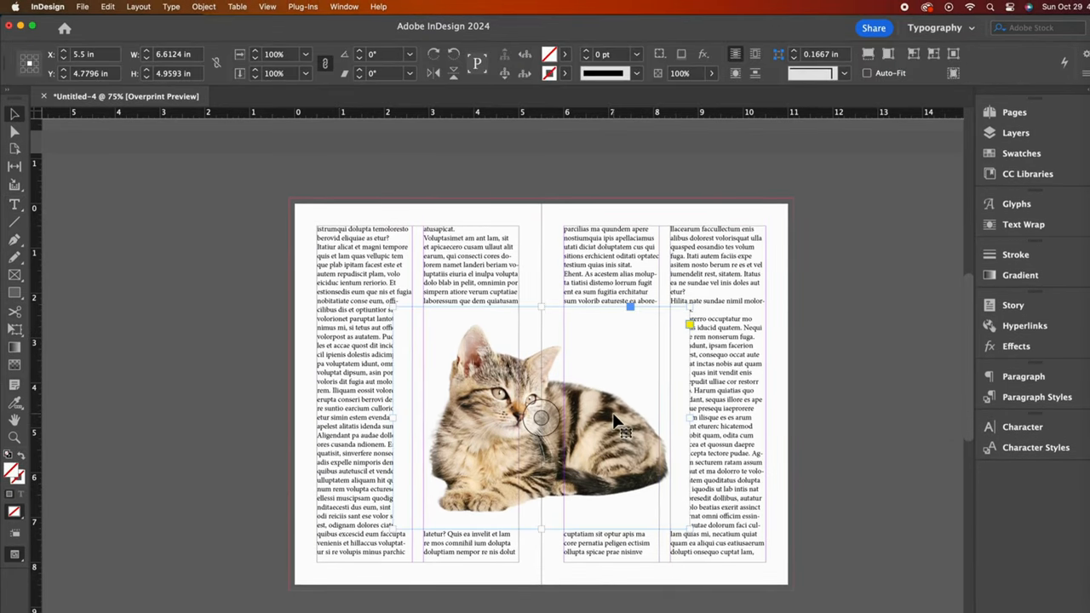
left_click(1023, 224)
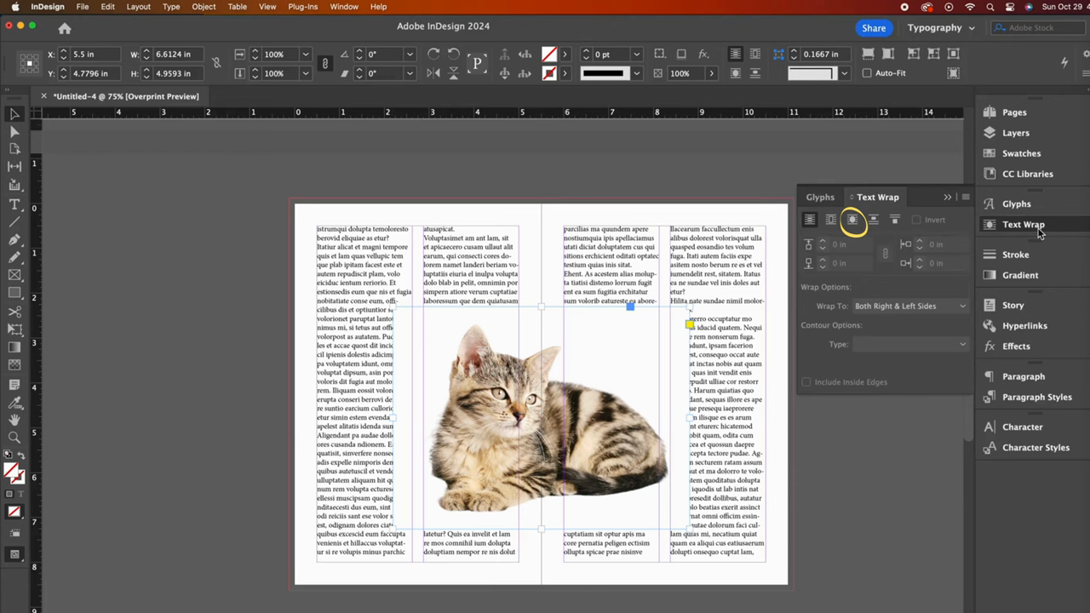
left_click(852, 223)
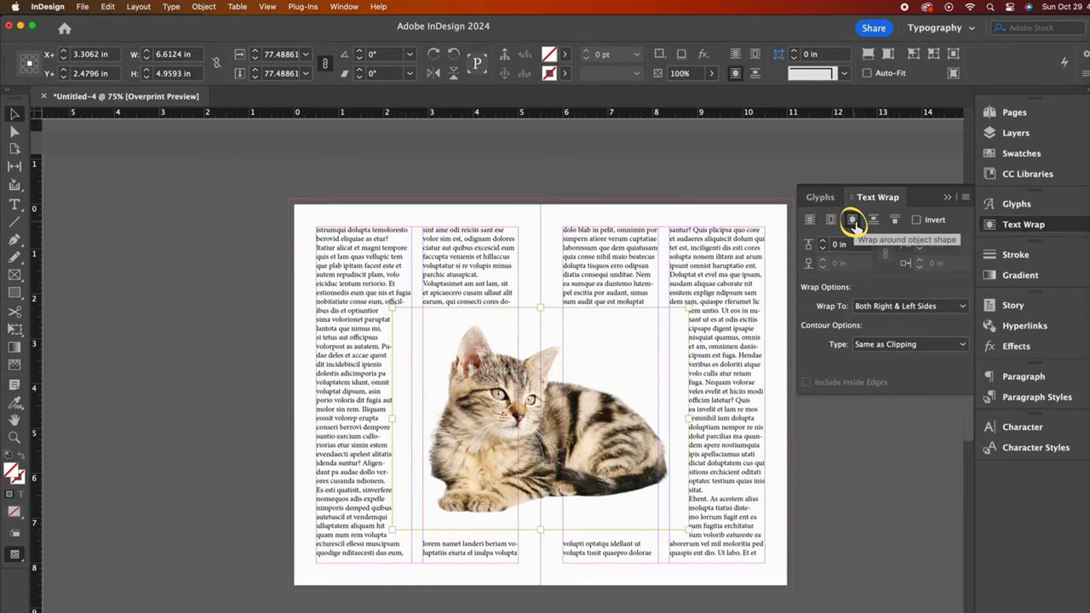
left_click(907, 344)
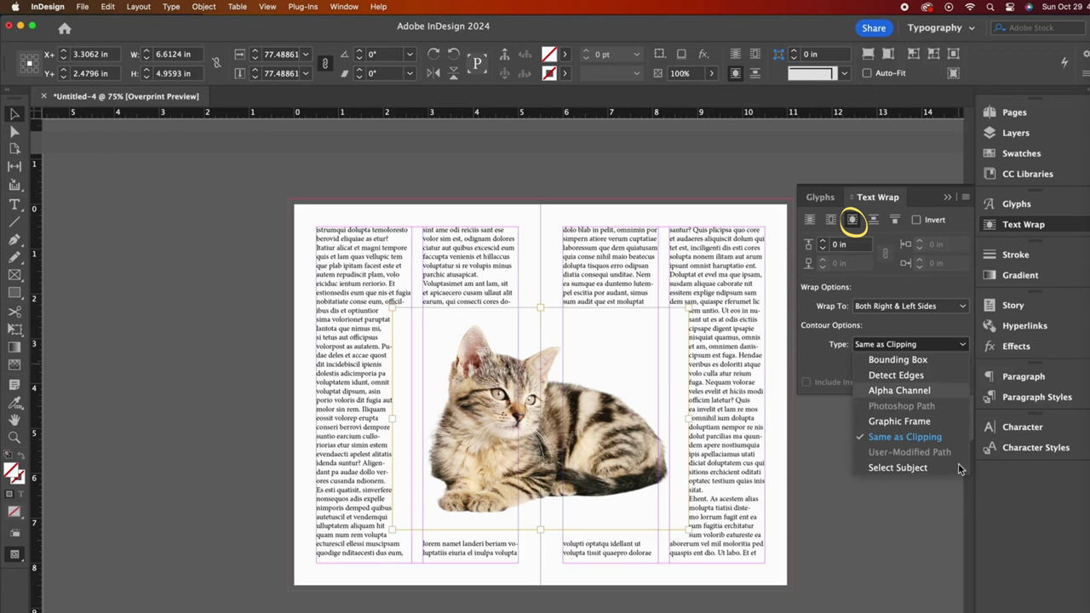
left_click(903, 471)
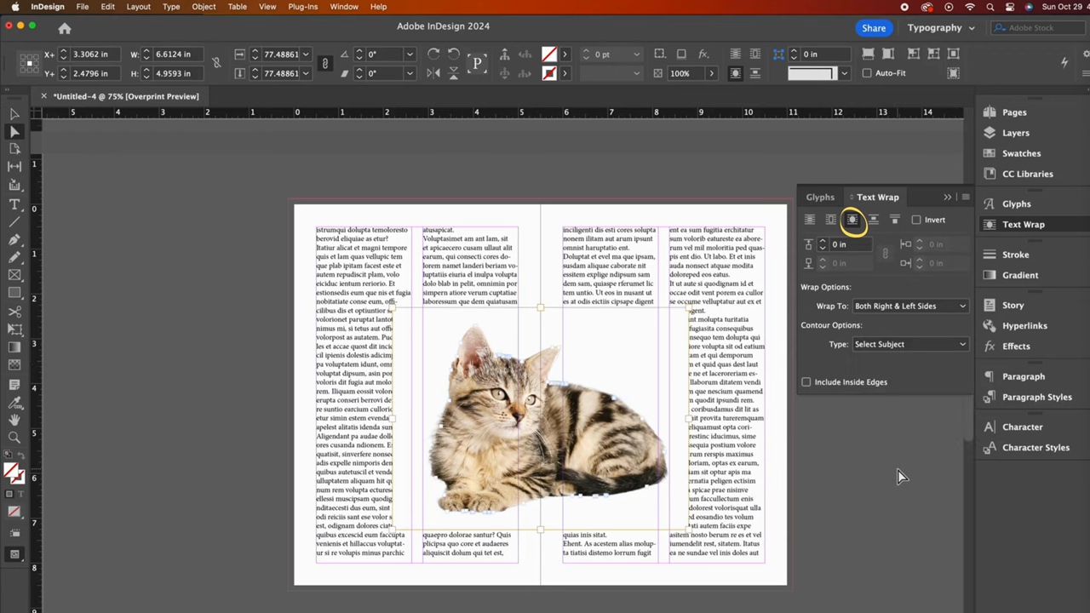
Move the cat image below the text frames in the Layers panel
left_click(1024, 136)
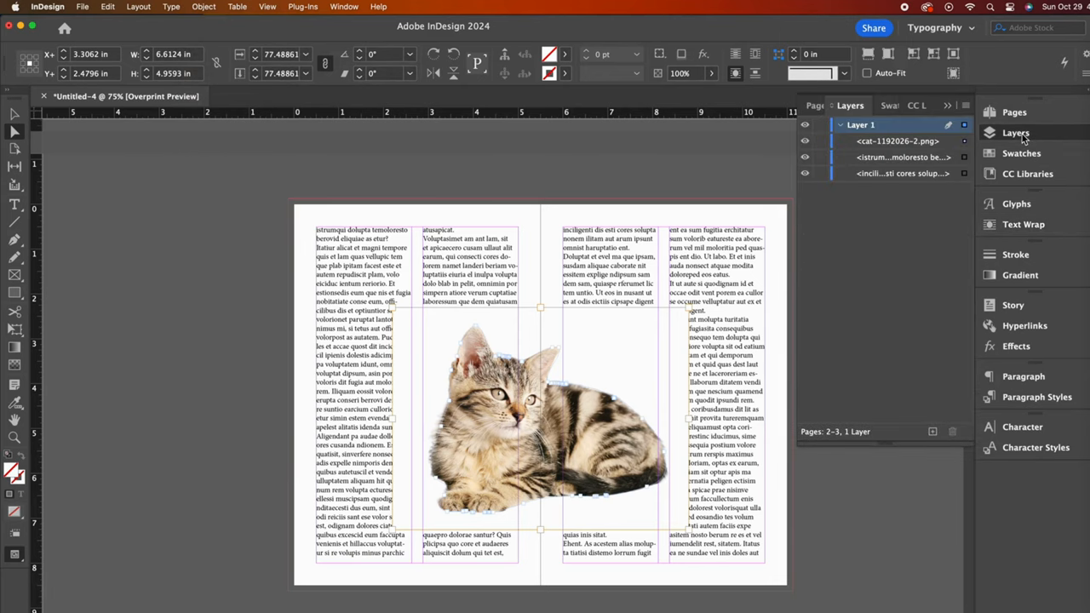
left_click_drag(898, 142, 897, 185)
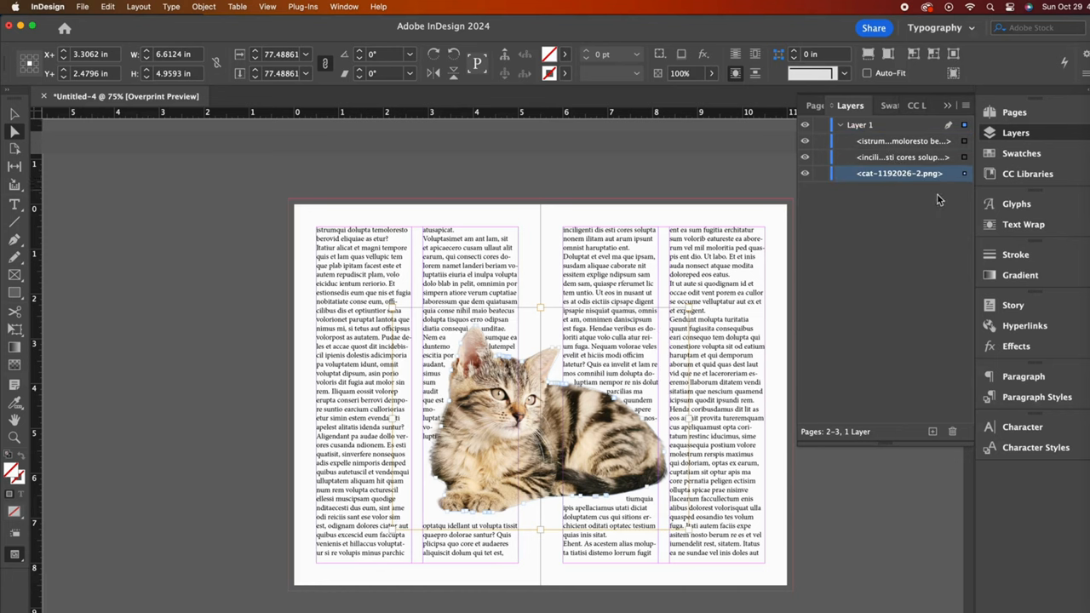
left_click(1022, 225)
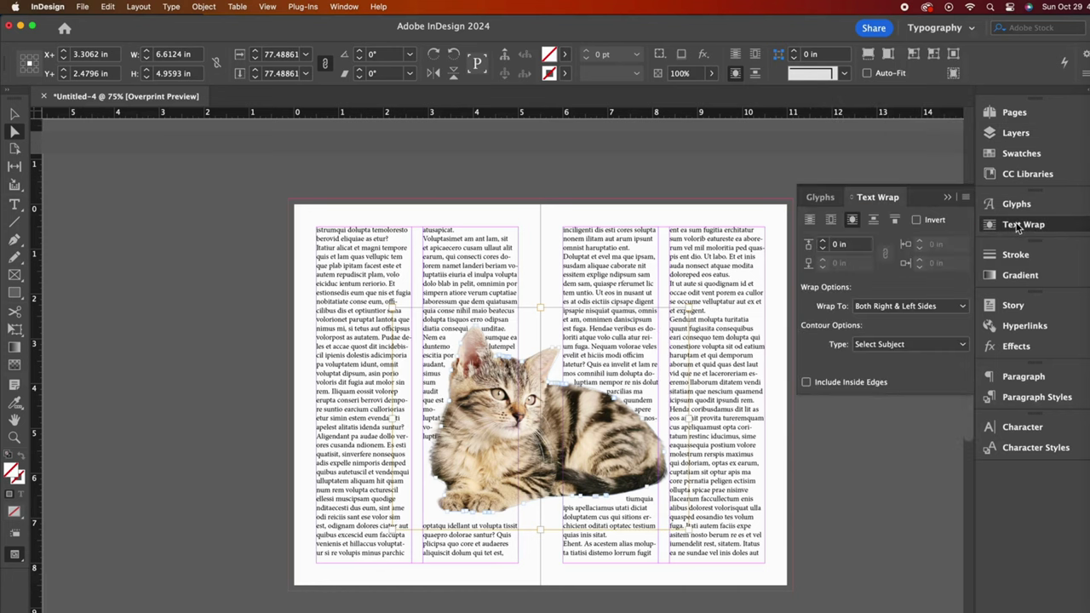
Raise the cat's text-wrap offset to 0.1875 in, then deselect the image
left_click(824, 240)
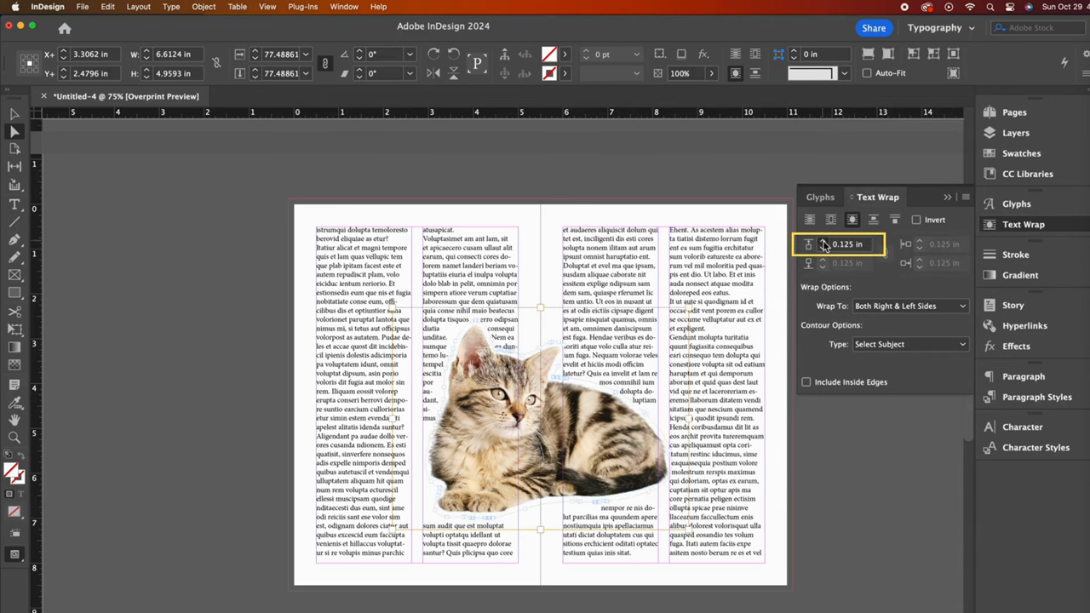
left_click(824, 241)
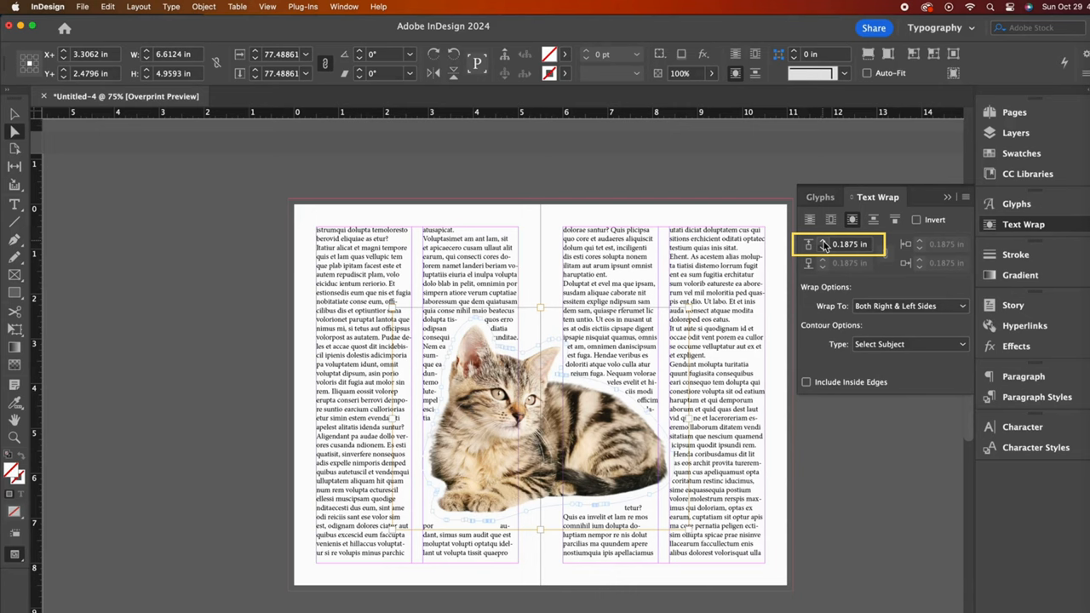
left_click(947, 198)
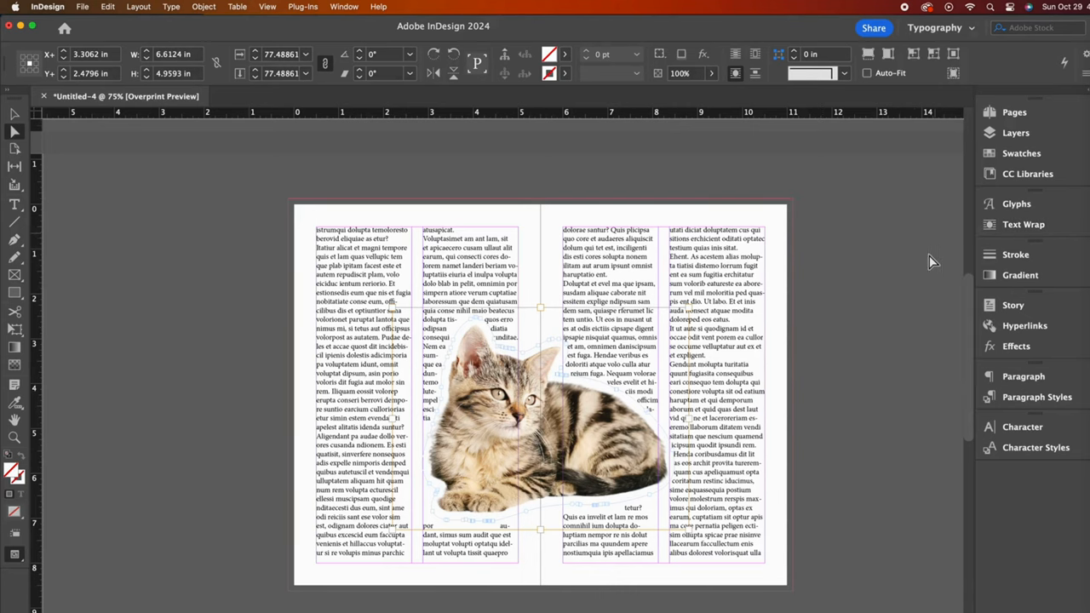
left_click(913, 313)
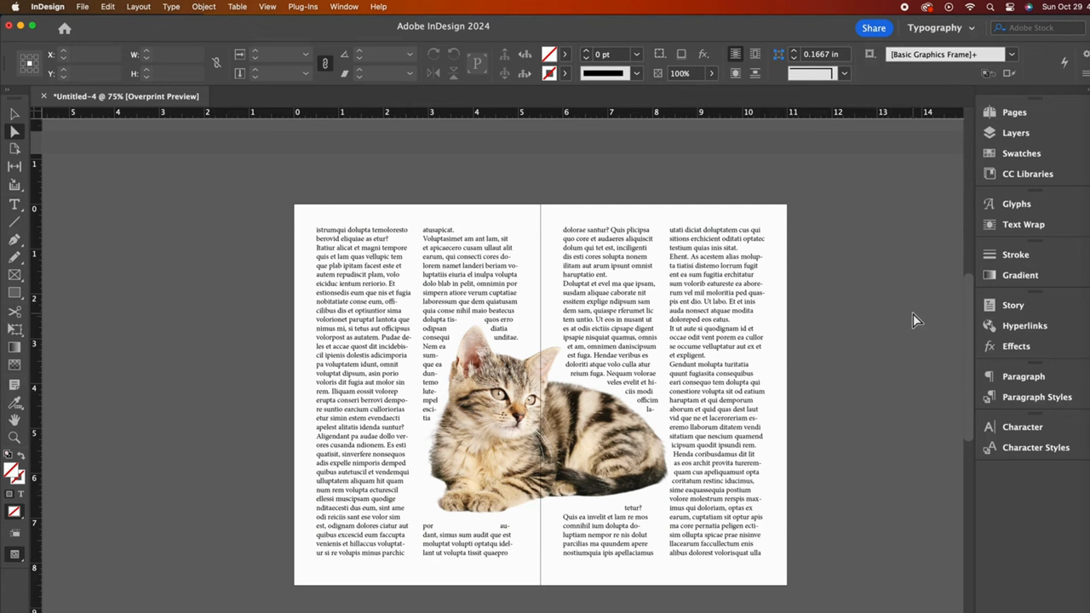
Move the tabby cat image slightly down and nudge it half an inch left
key("w")
key("v")
left_click(545, 381)
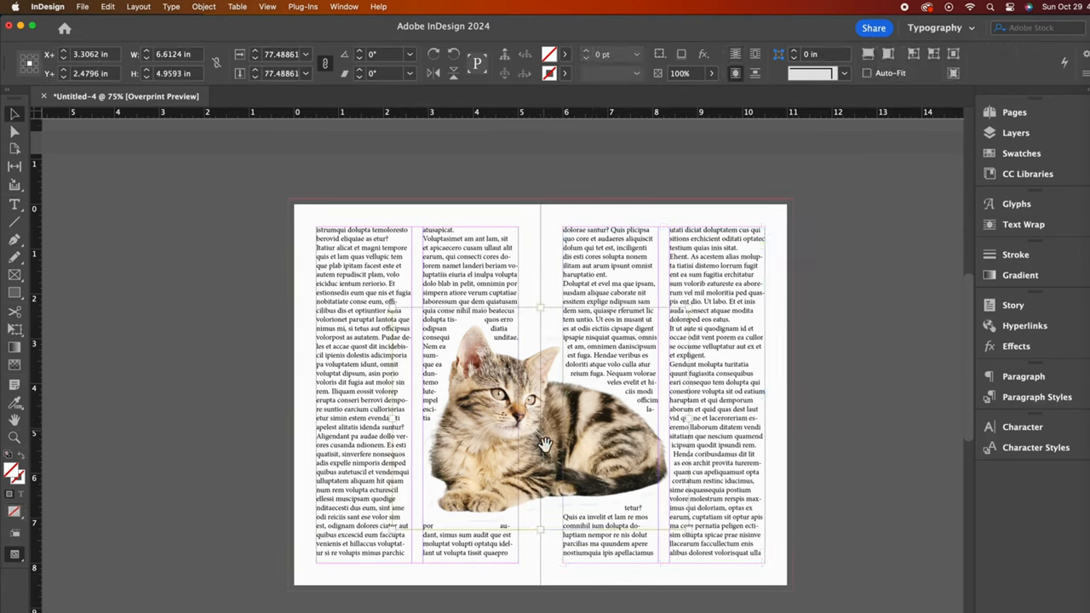
left_click_drag(549, 530, 617, 481)
key("shift+Left")
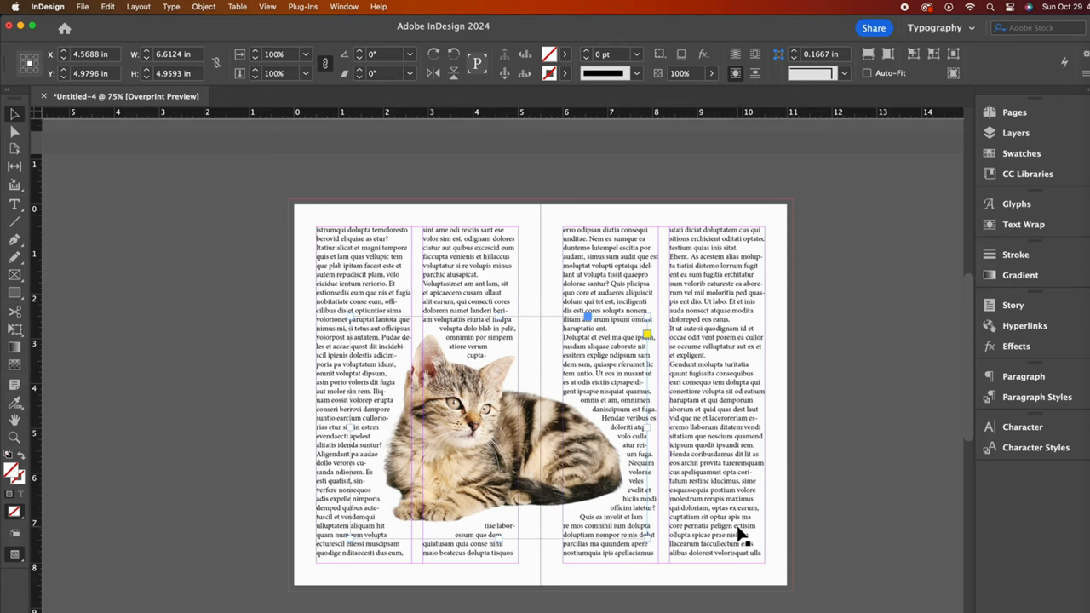
key("Left")
left_click(865, 493)
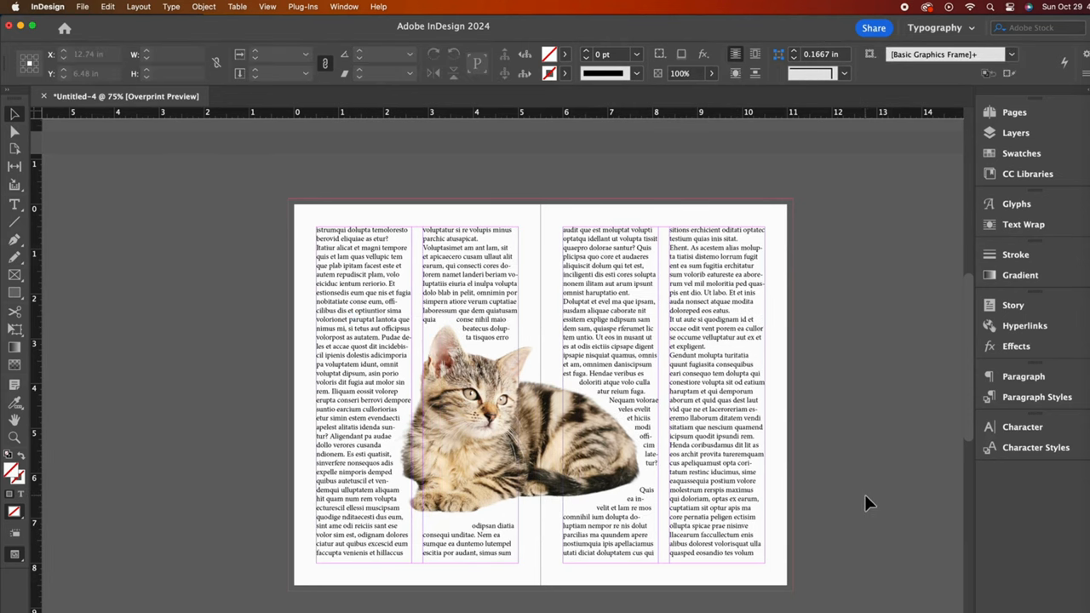
scroll(856, 486, "down", 5)
scroll(855, 485, "down", 5)
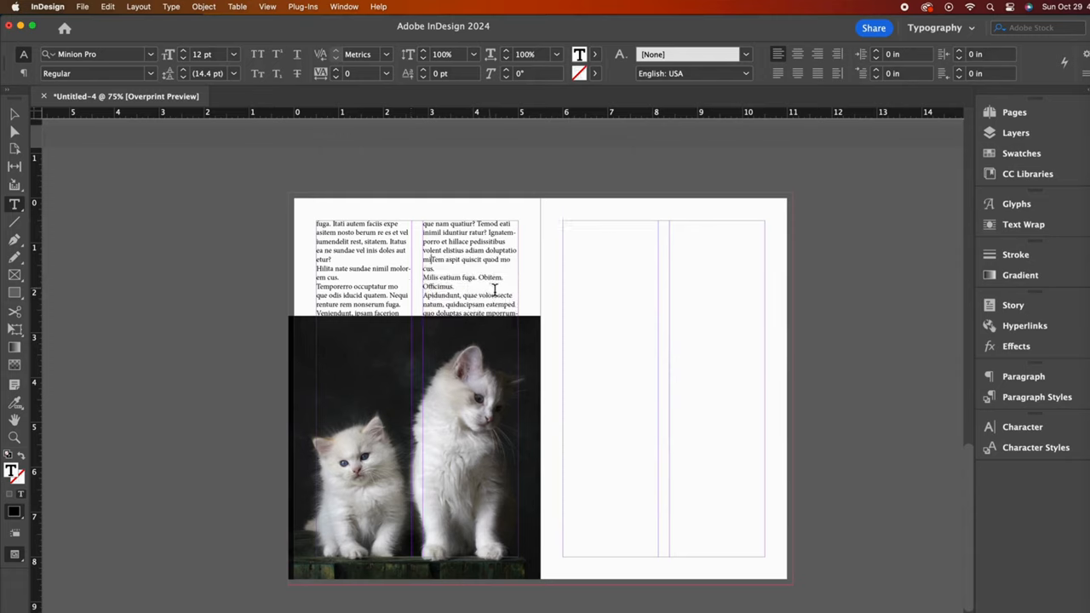
Delete the extra text from the second column on the kittens spread
left_click_drag(454, 256, 499, 321)
key("BackSpace")
left_click_drag(442, 264, 515, 362)
key("BackSpace")
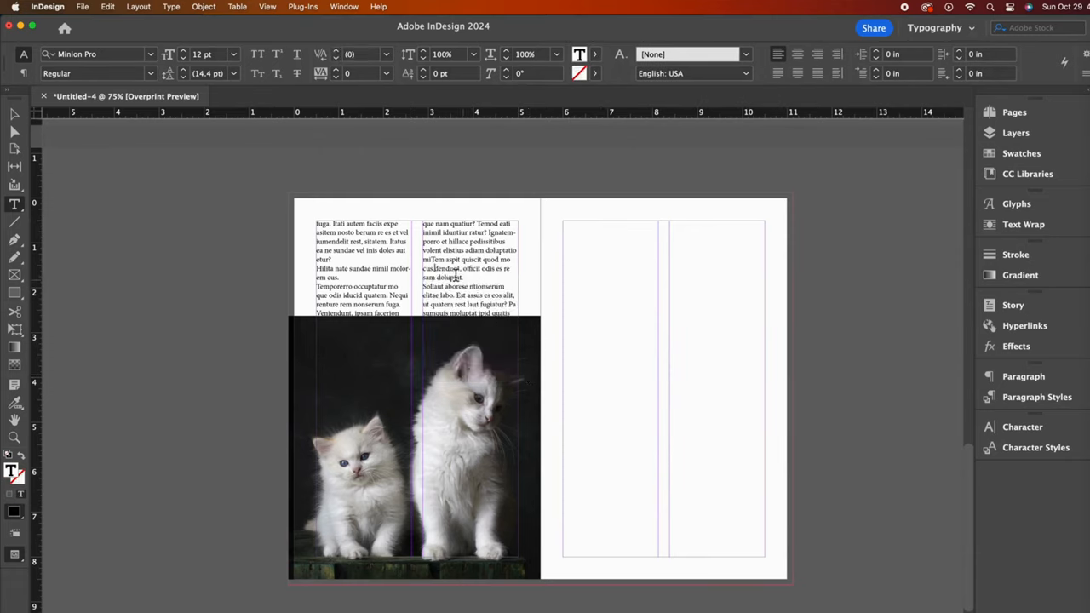
left_click_drag(458, 276, 536, 396)
key("BackSpace")
left_click(15, 114)
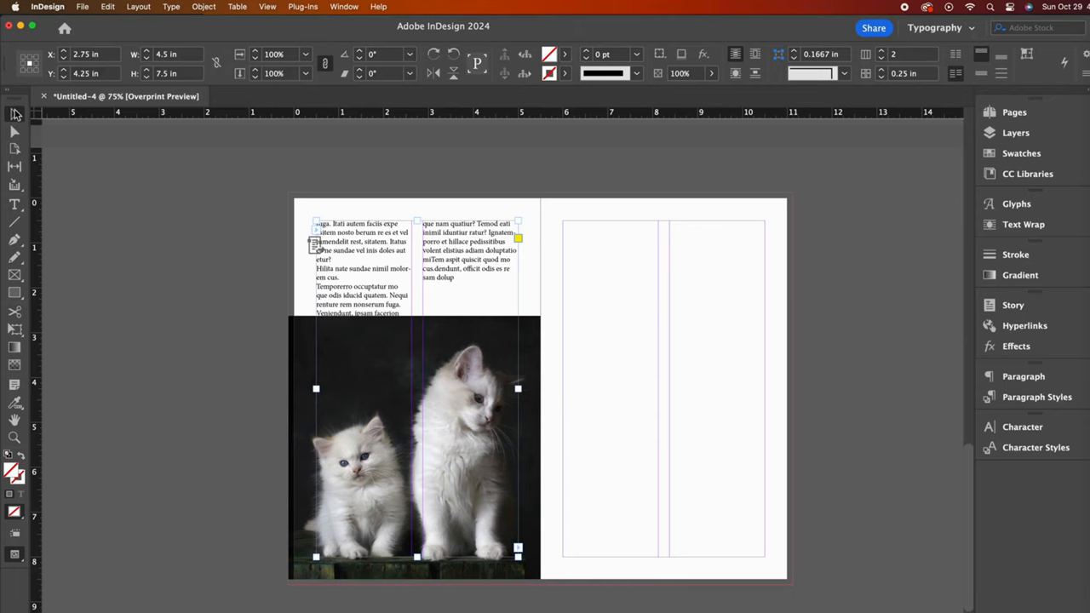
left_click(824, 366)
Delete page 5 from the Pages panel and confirm
left_click(1013, 112)
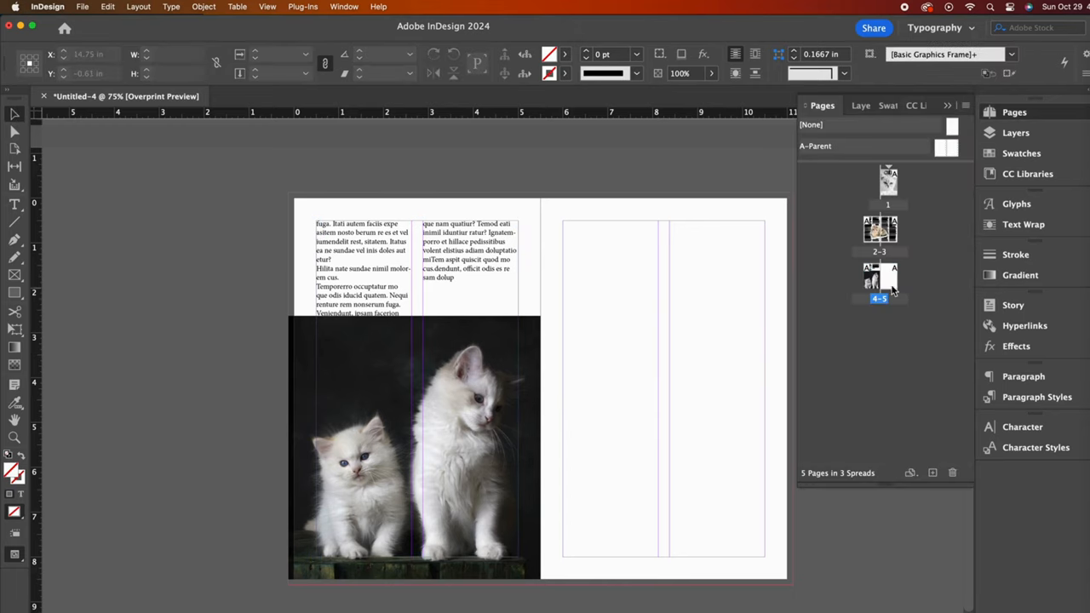
left_click(892, 277)
right_click(892, 281)
left_click(937, 348)
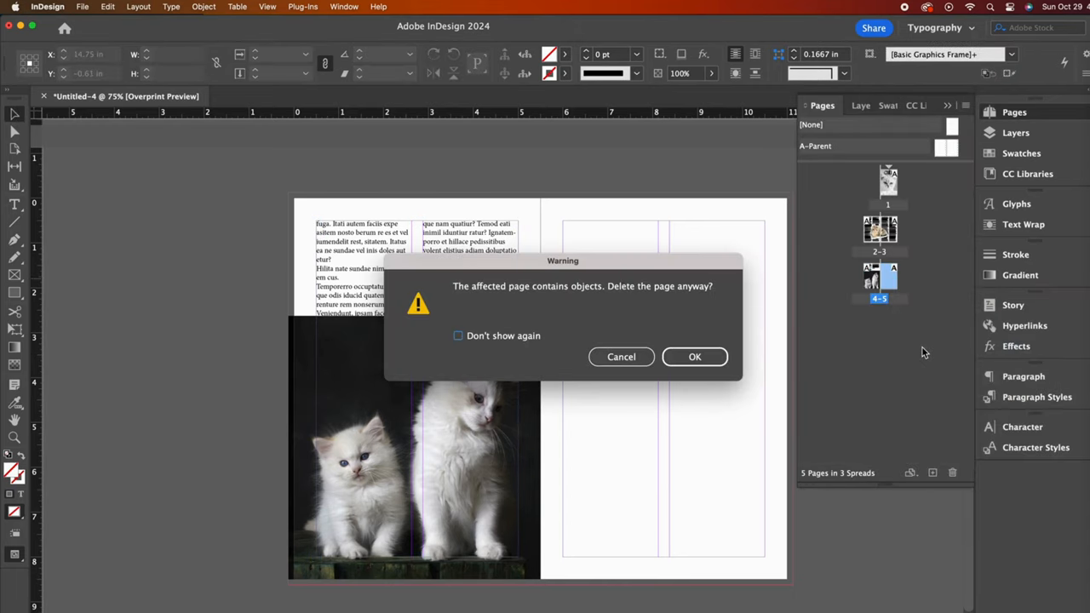
left_click(694, 357)
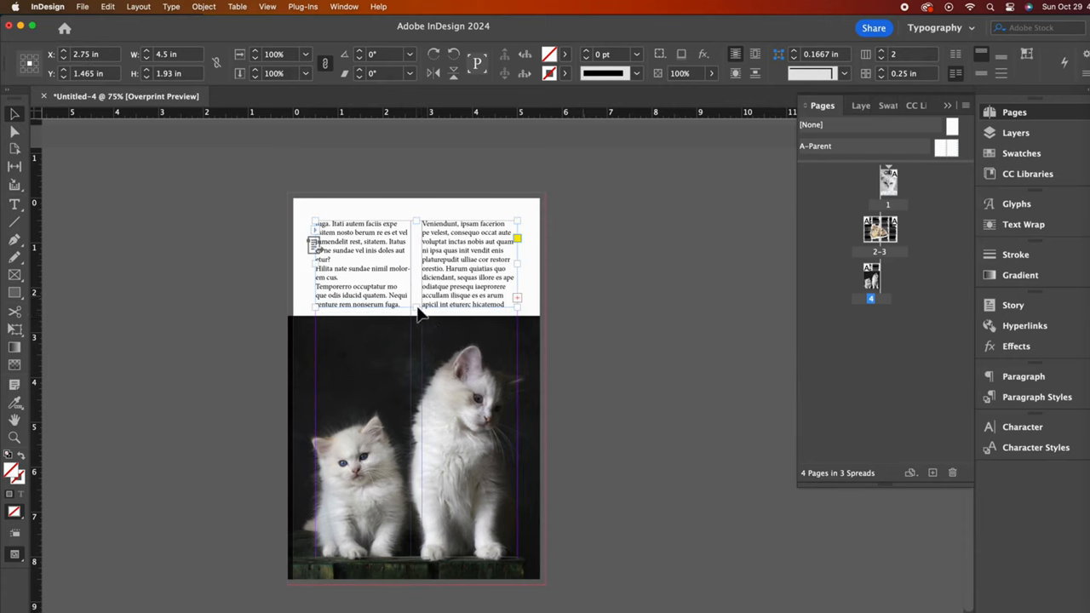
Undo, shorten the middle text frame and delete the overflow text running onto page 5
key("super+z")
left_click_drag(426, 312, 426, 282)
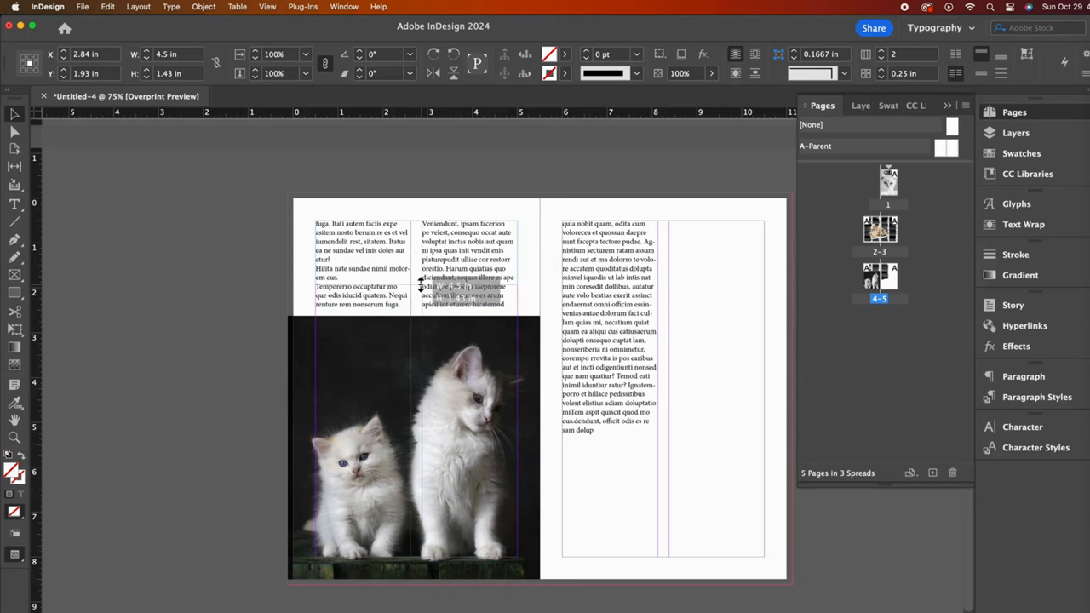
double_click(497, 278)
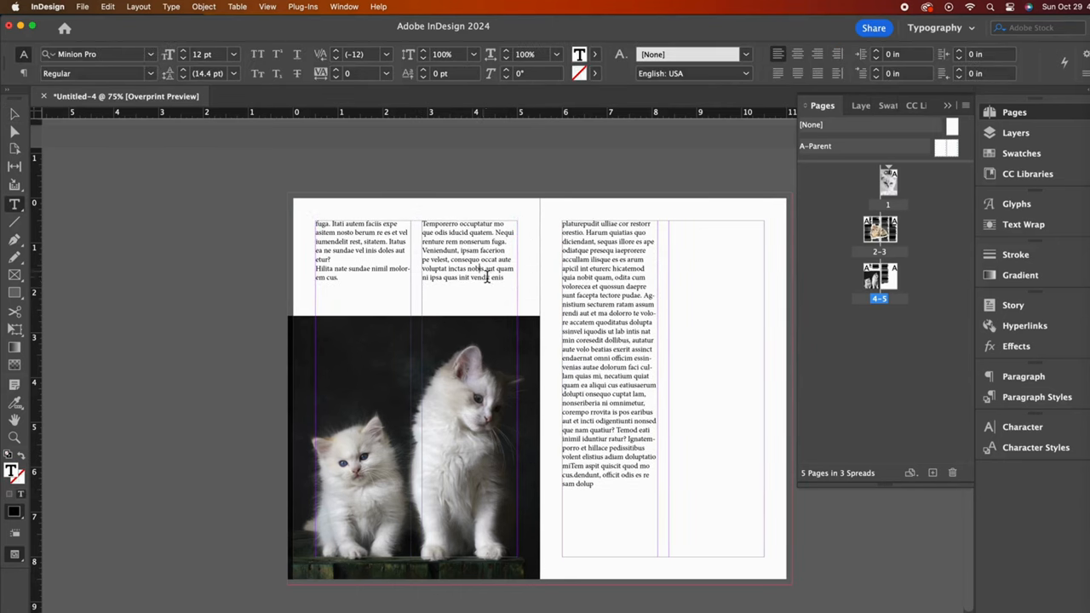
mouse_move(497, 278)
left_mouse_down()
mouse_move(640, 416)
mouse_move(638, 494)
left_mouse_up()
key("BackSpace")
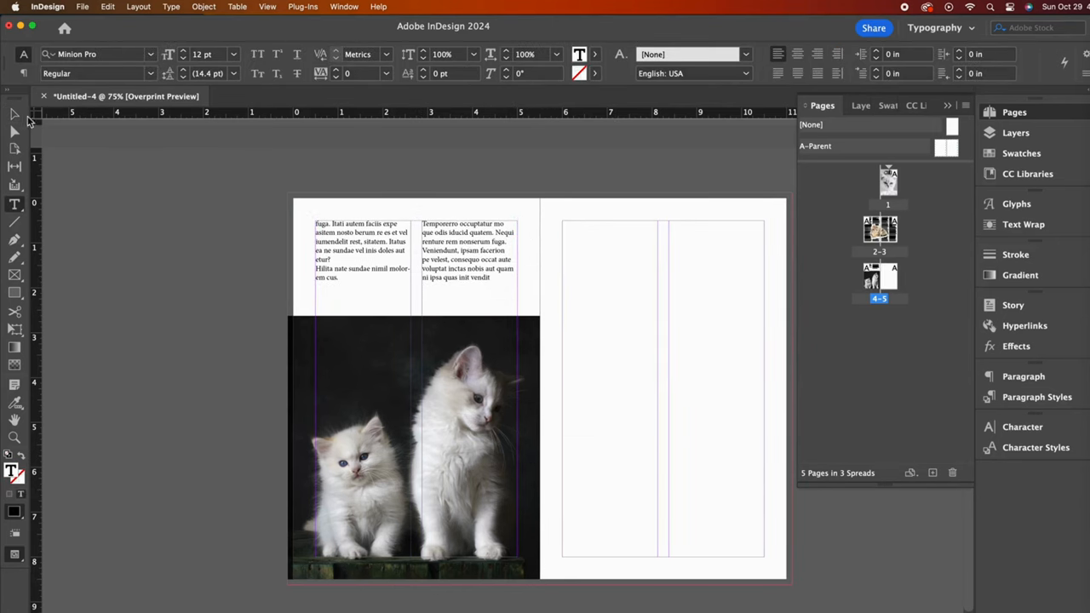
key("Escape")
Set the page 4 text frame to a single column in Text Frame Options
left_click(203, 7)
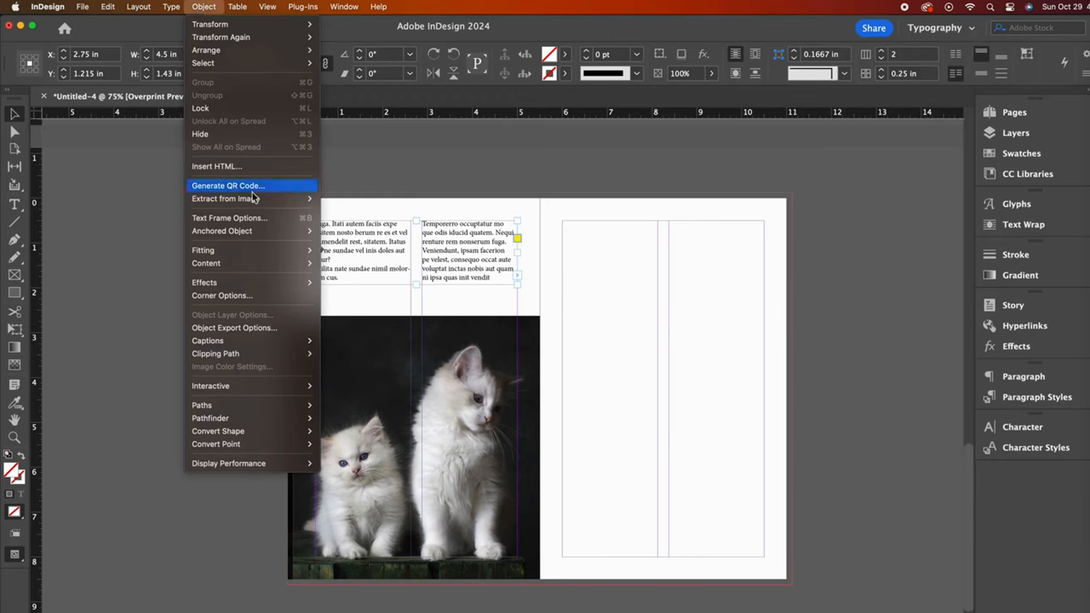
left_click(228, 218)
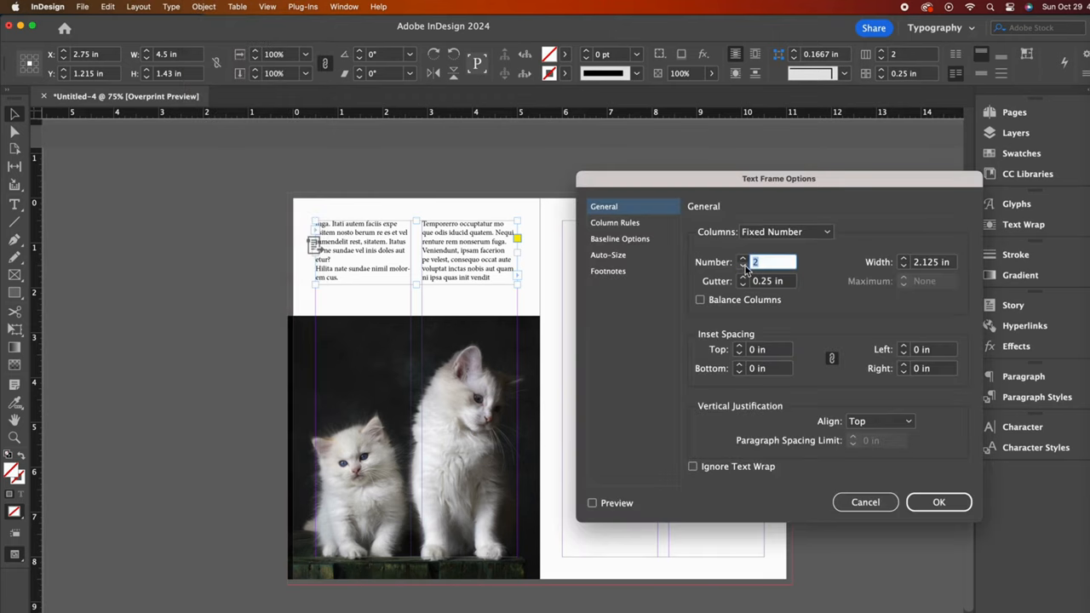
type("1")
left_click(593, 503)
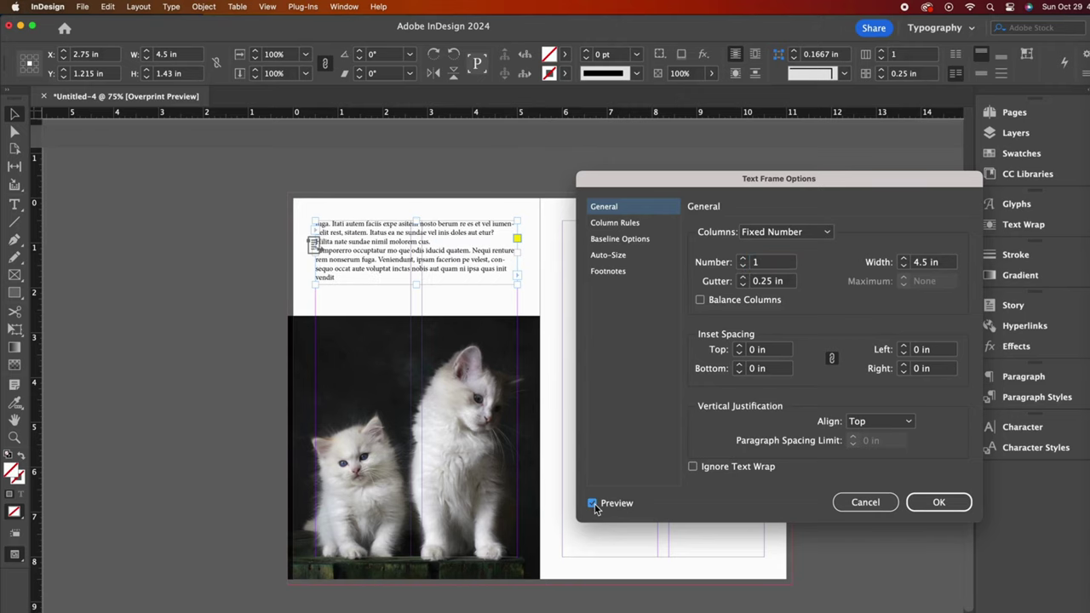
left_click(938, 502)
scroll(837, 322, "down", 1)
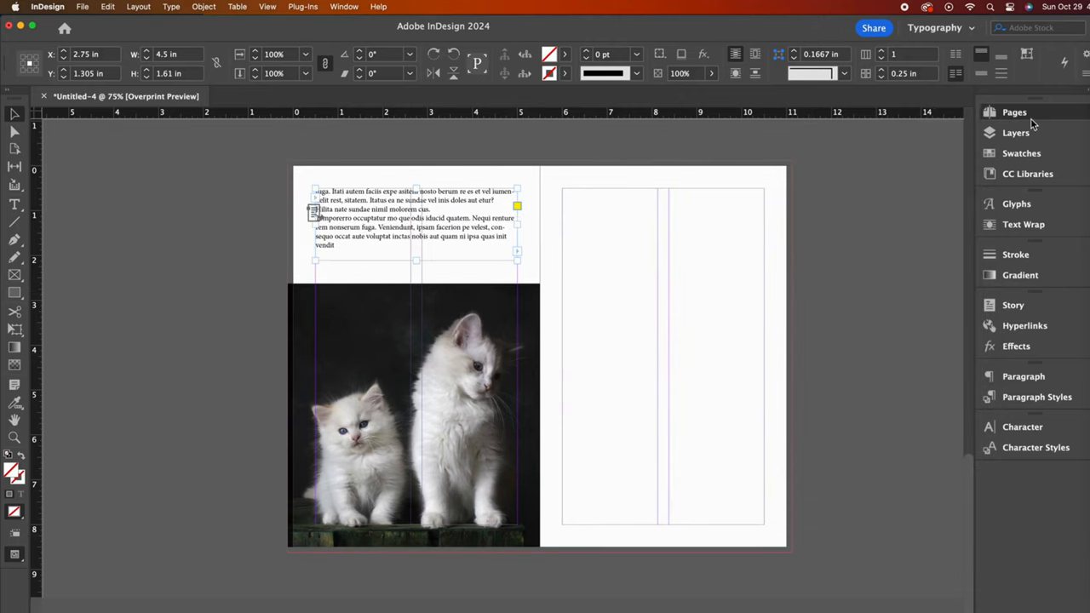
Delete the now-empty page 5 from the Pages panel
left_click(1013, 111)
left_click(892, 278)
right_click(892, 280)
left_click(923, 343)
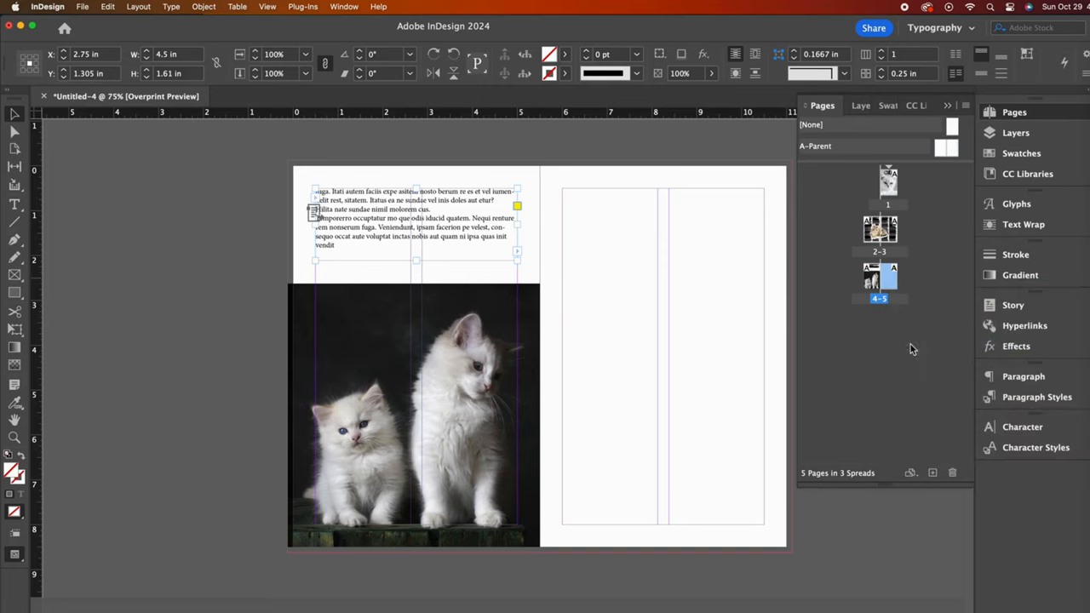
left_click(707, 364)
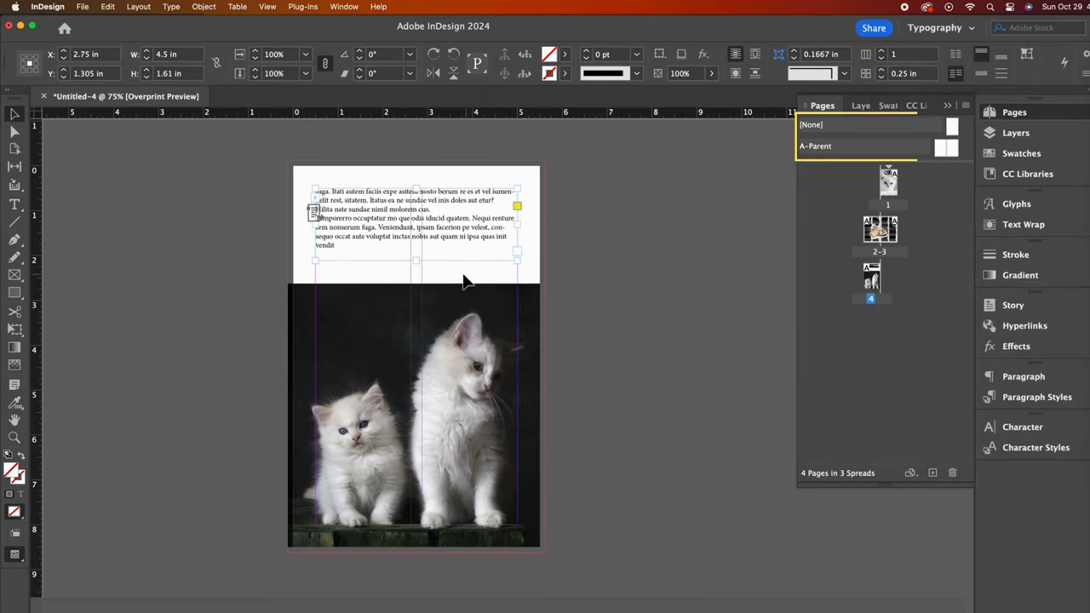
scroll(626, 238, "up", 5)
scroll(626, 238, "up", 5)
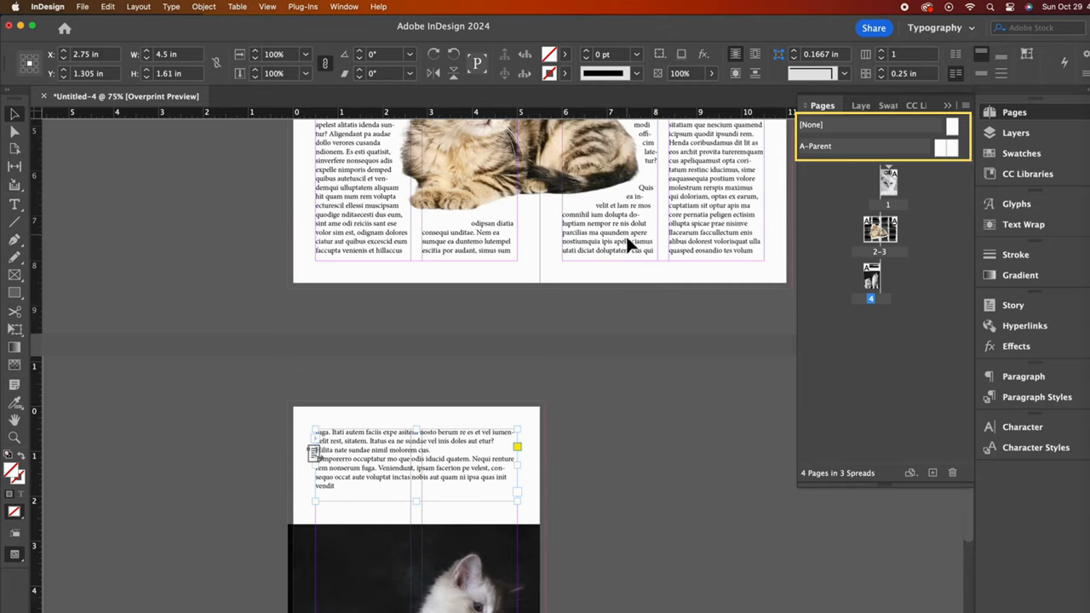
scroll(652, 299, "up", 5)
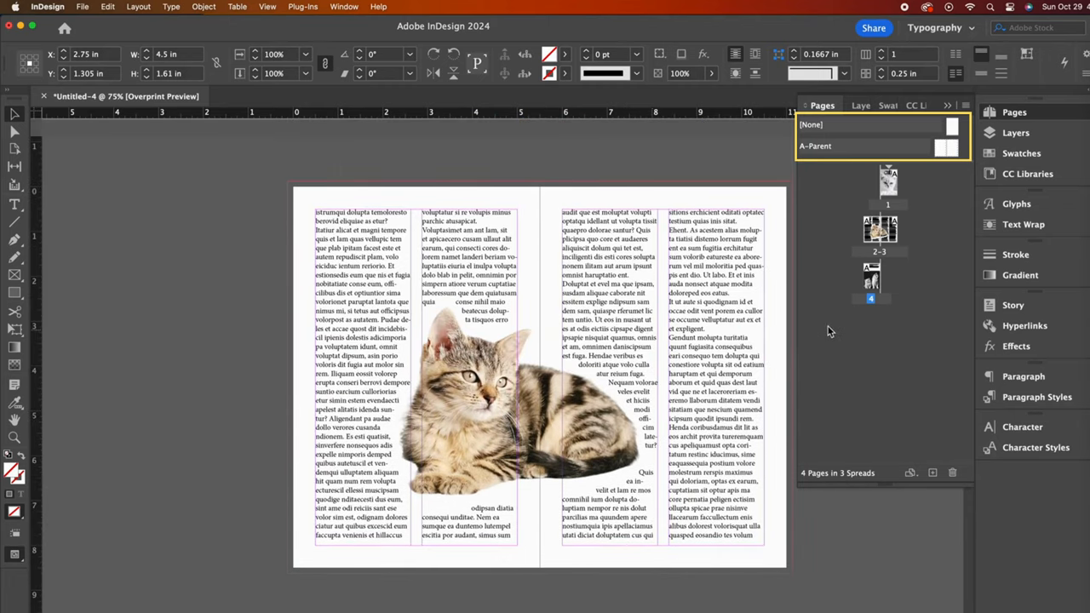
On the A-Parent spread, draw a bottom-left text frame reading 'page ' plus a Current Page Number marker
double_click(951, 149)
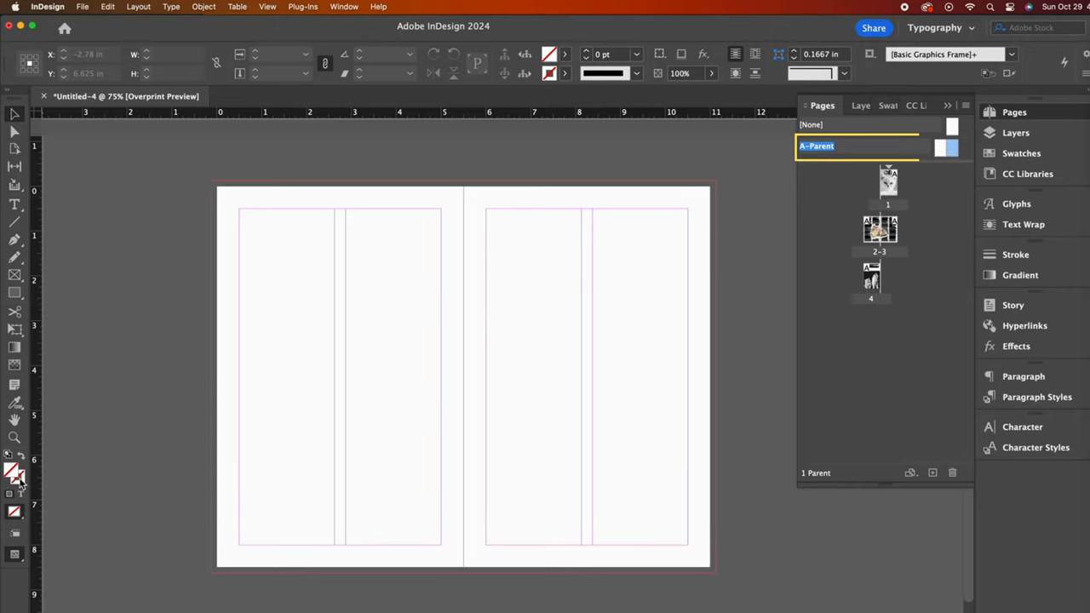
left_click(15, 207)
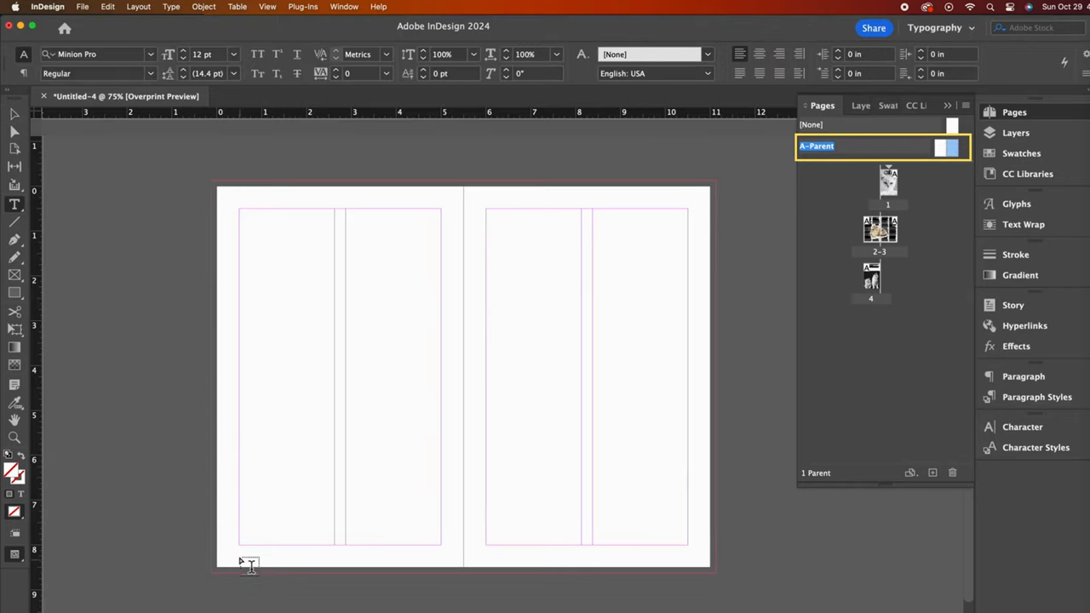
left_click_drag(234, 546, 303, 562)
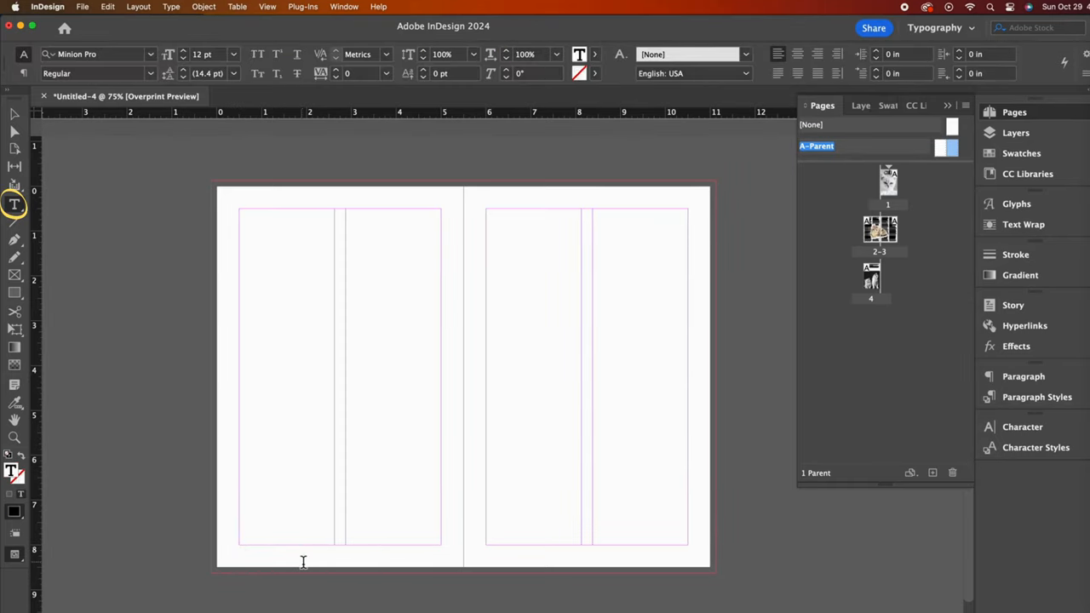
type("page")
left_click(171, 7)
mouse_move(205, 393)
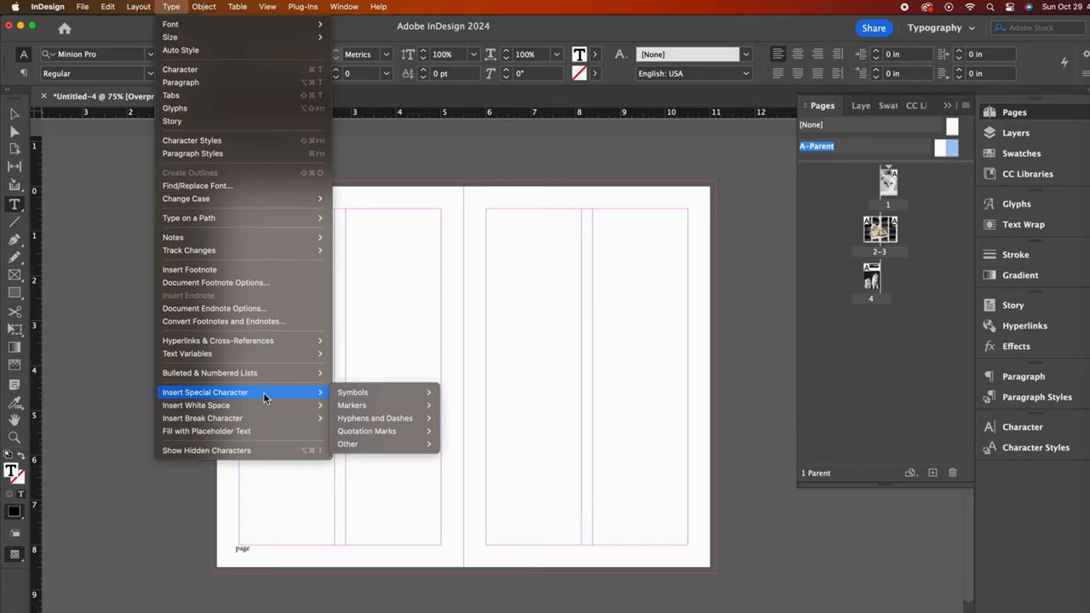
mouse_move(352, 405)
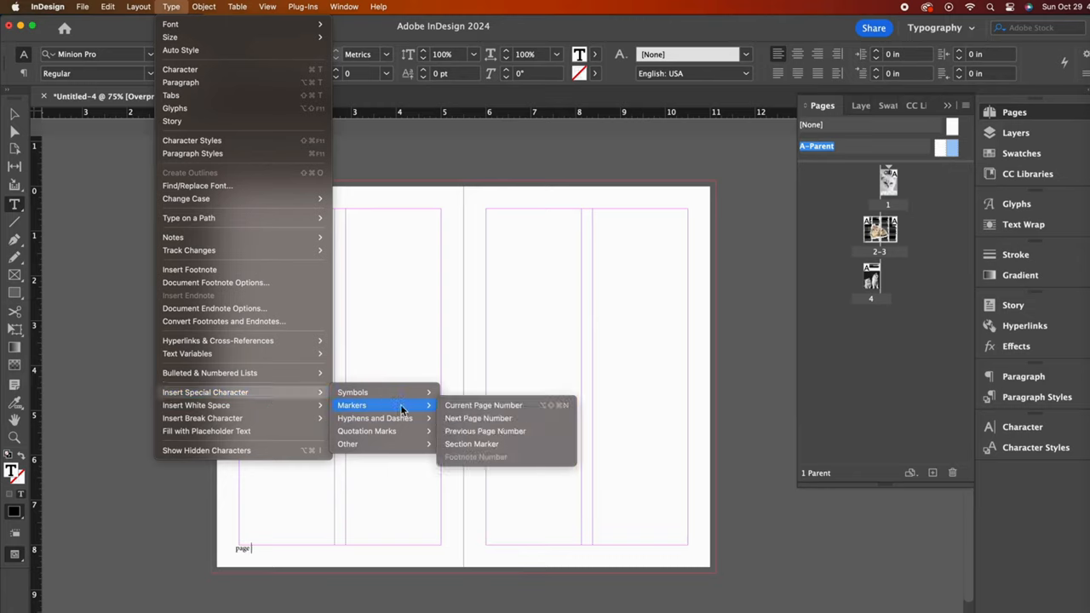
left_click(498, 409)
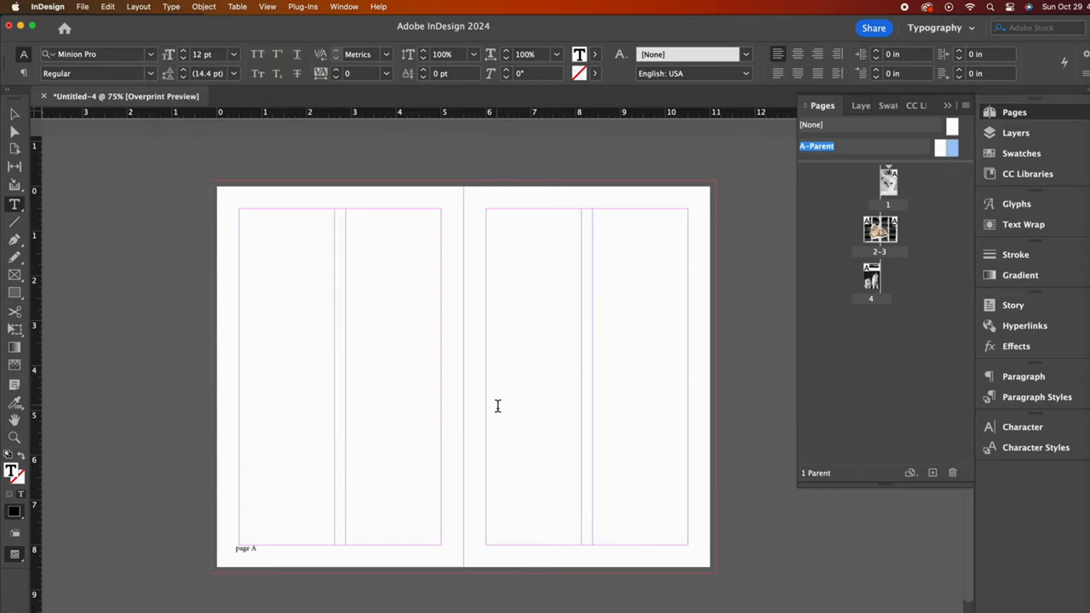
Copy the page-number frame and place the duplicate at the right page's bottom-right
left_click(15, 114)
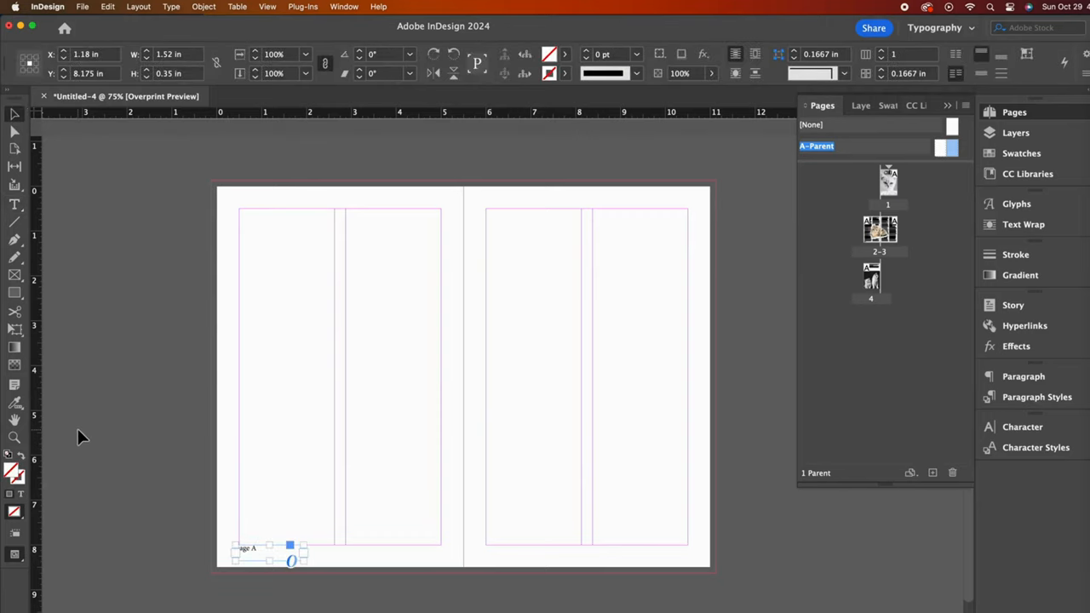
key("super+c")
key("super+v")
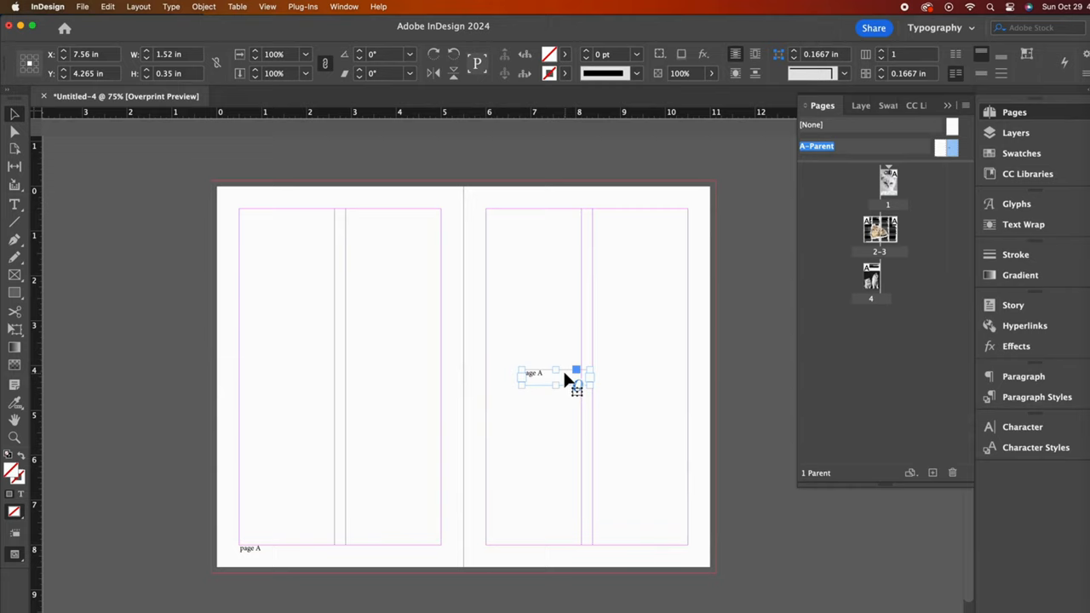
left_click_drag(511, 375, 668, 555)
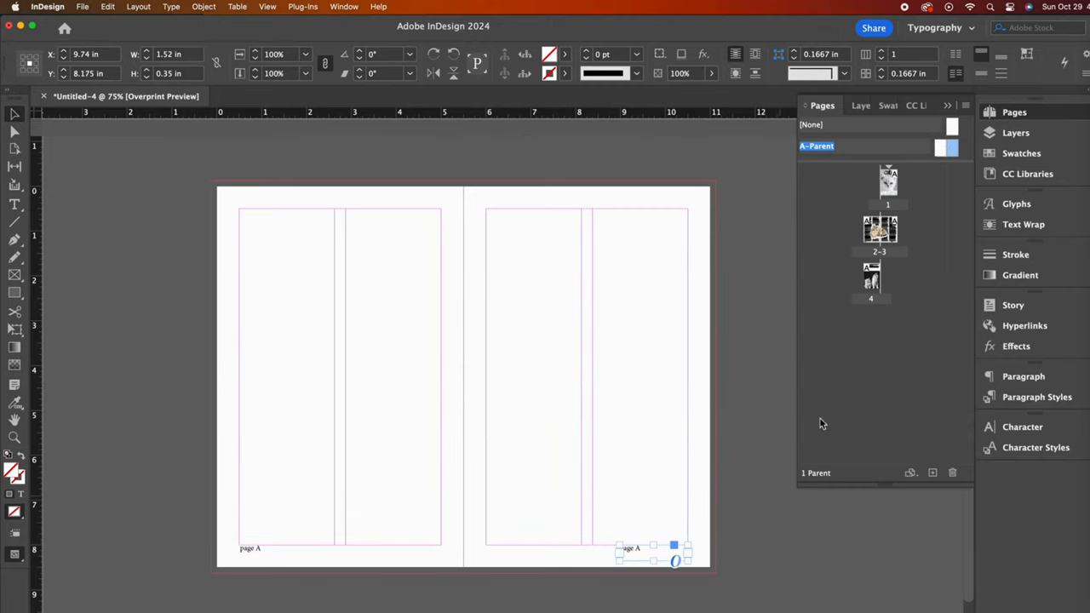
Right-align the copied page-number footer via the Paragraph panel
left_click(1023, 376)
left_click(958, 394)
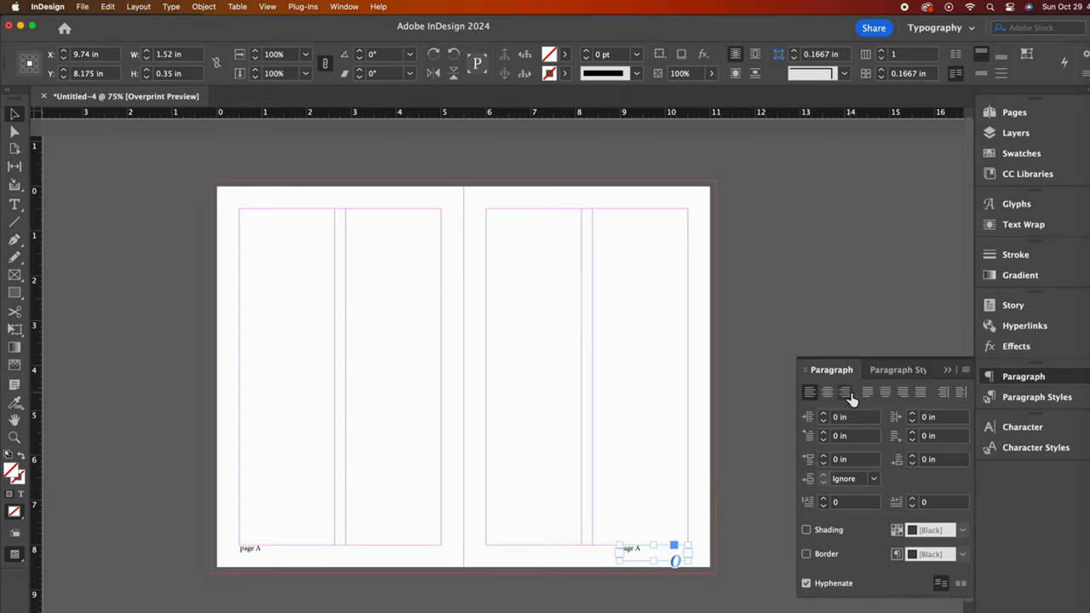
left_click(749, 438)
left_click(946, 369)
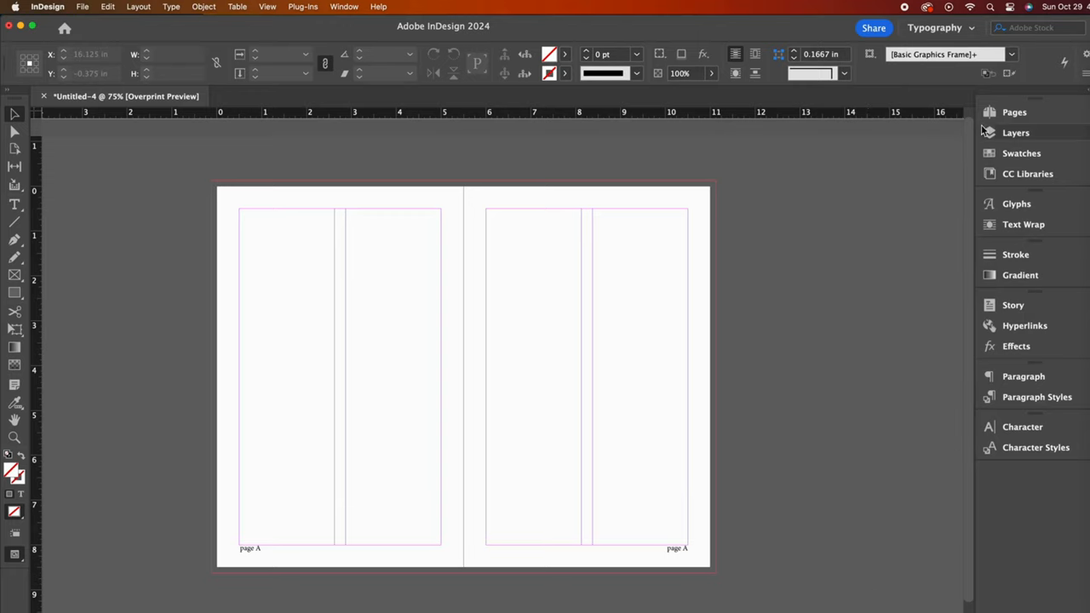
Apply the [None] parent to the page 1 cover and send the cat photo to the back
left_click(1015, 112)
double_click(889, 181)
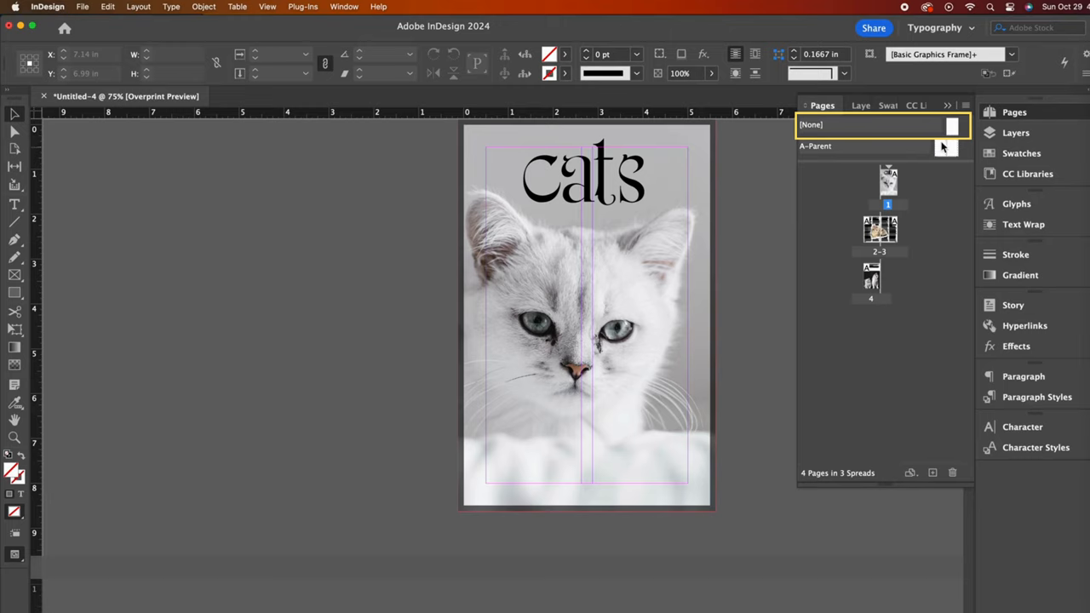
left_click_drag(950, 126, 890, 183)
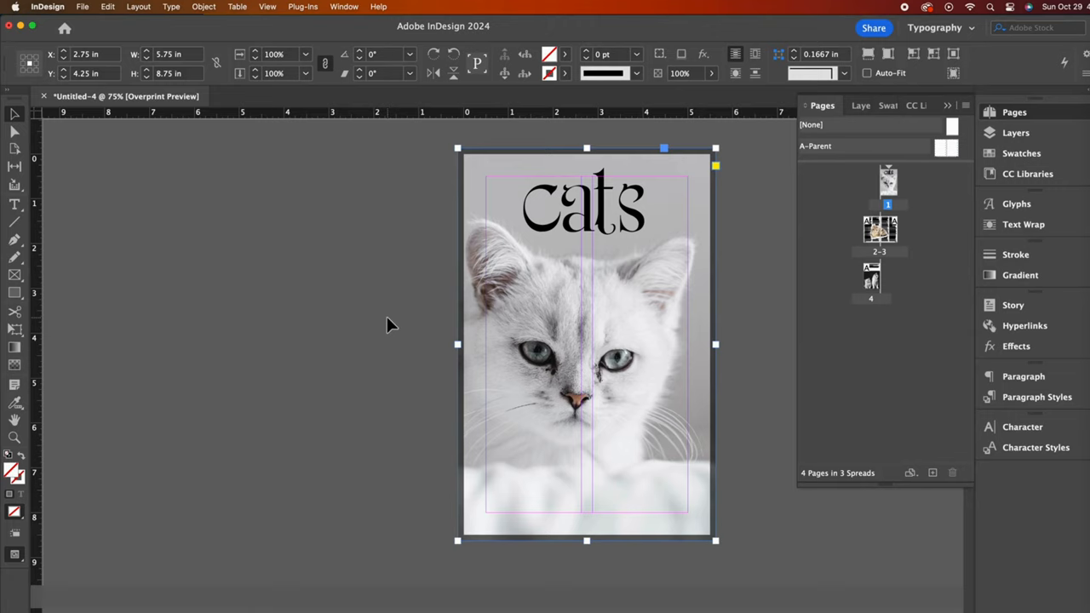
left_click(204, 6)
mouse_move(206, 51)
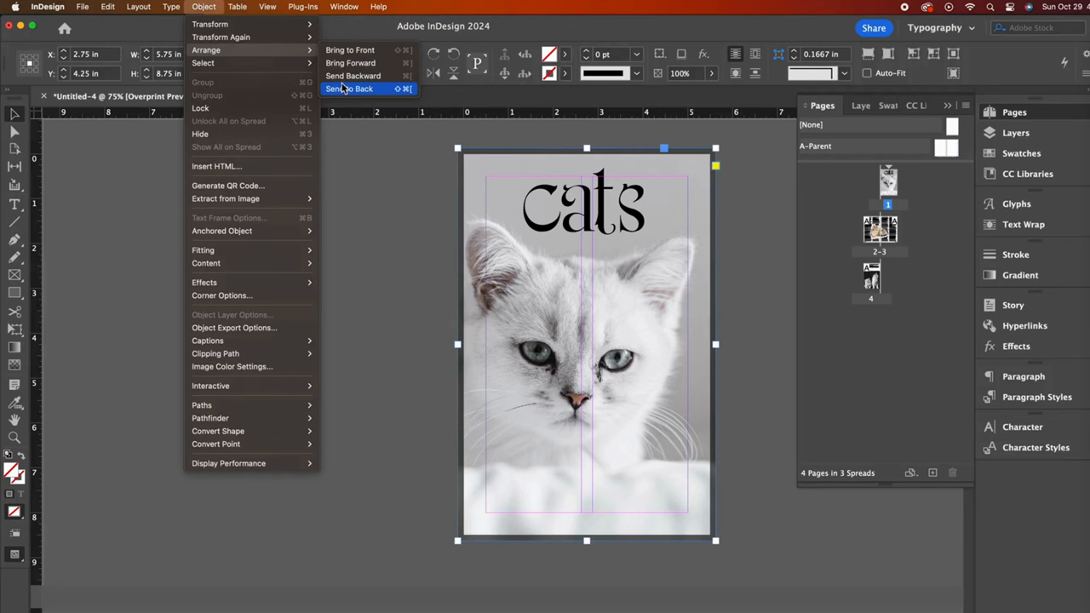
left_click(349, 89)
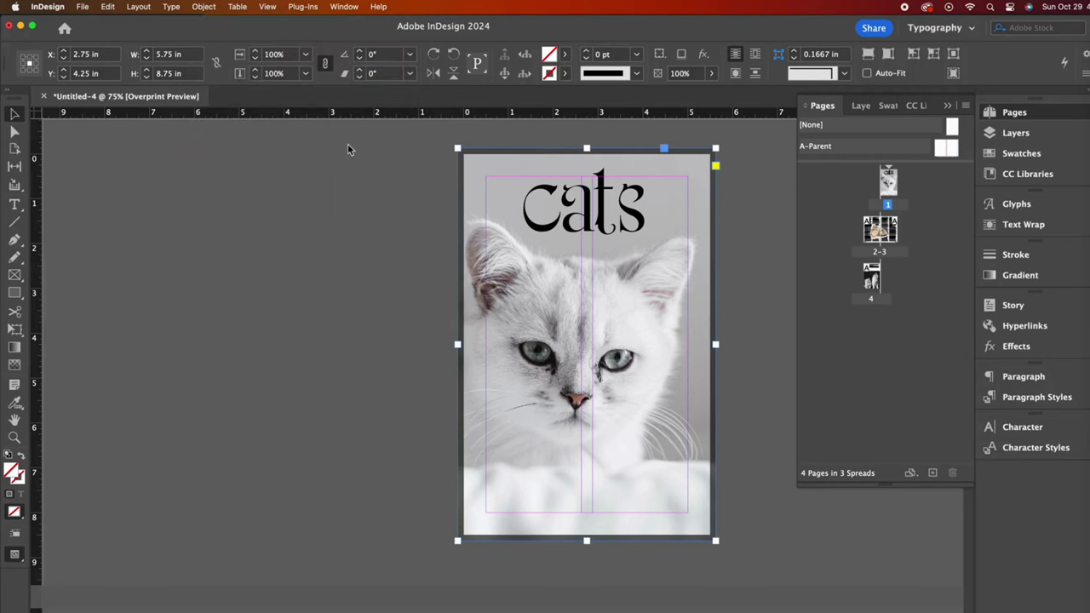
Delete the stray two-column body text frame from the cover
left_click(334, 207)
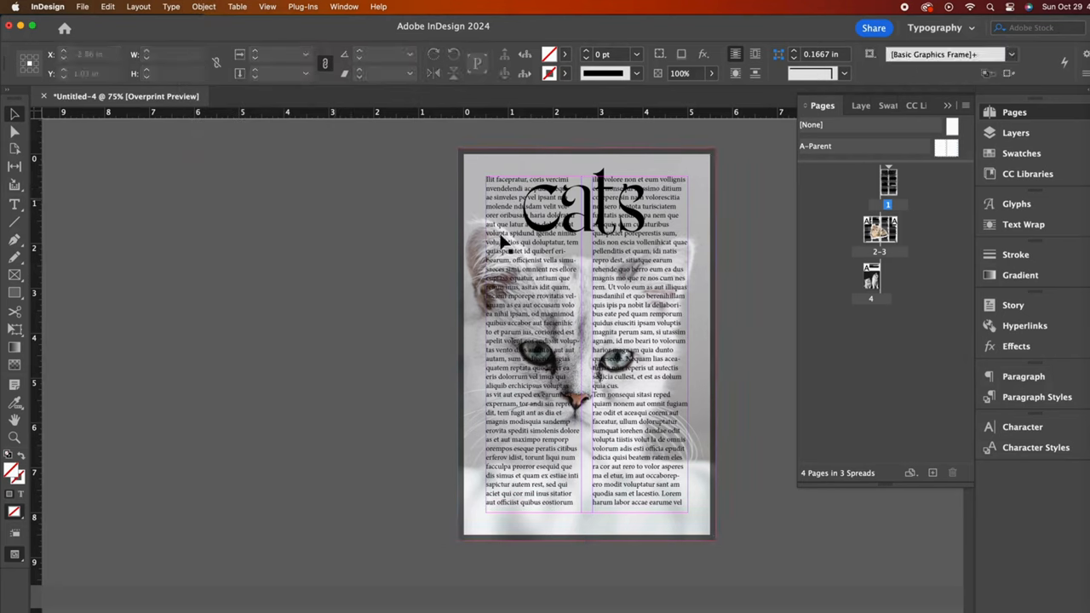
left_click(660, 260)
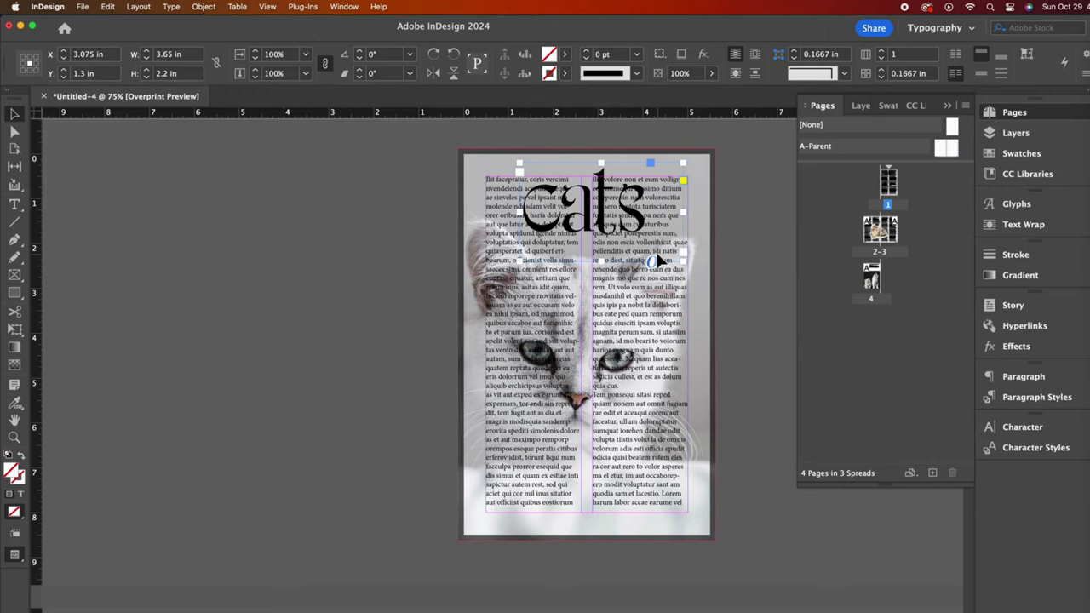
left_click(662, 322)
key("BackSpace")
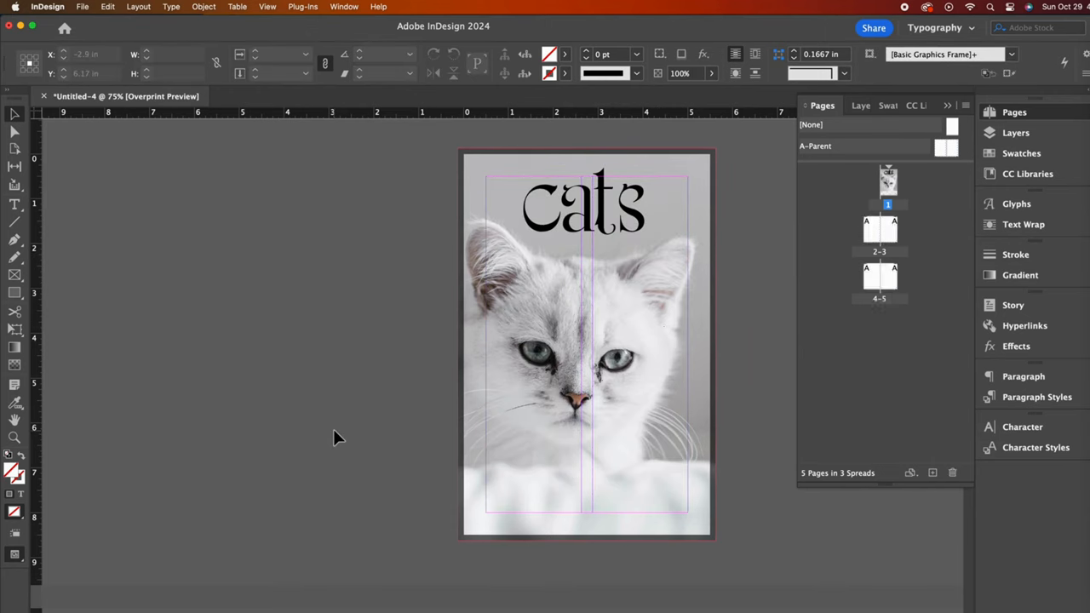
Give the first paragraph on page 2 a two-line drop cap
key("shift+cmd+p")
scroll(346, 421, "down", 10)
scroll(346, 422, "down", 10)
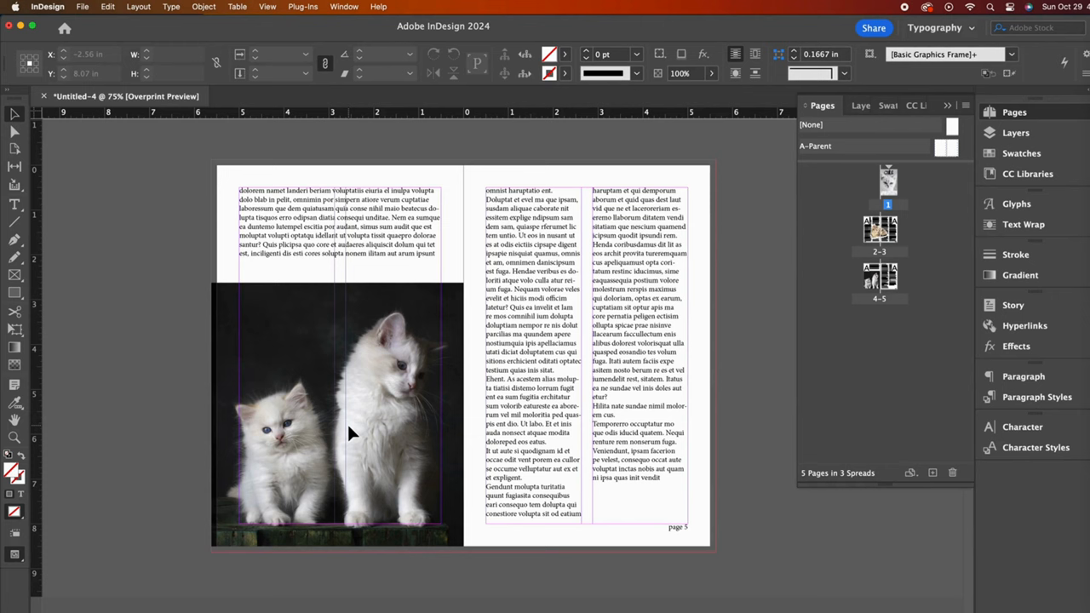
scroll(381, 450, "up", 10)
scroll(381, 449, "up", 10)
scroll(381, 448, "up", 5)
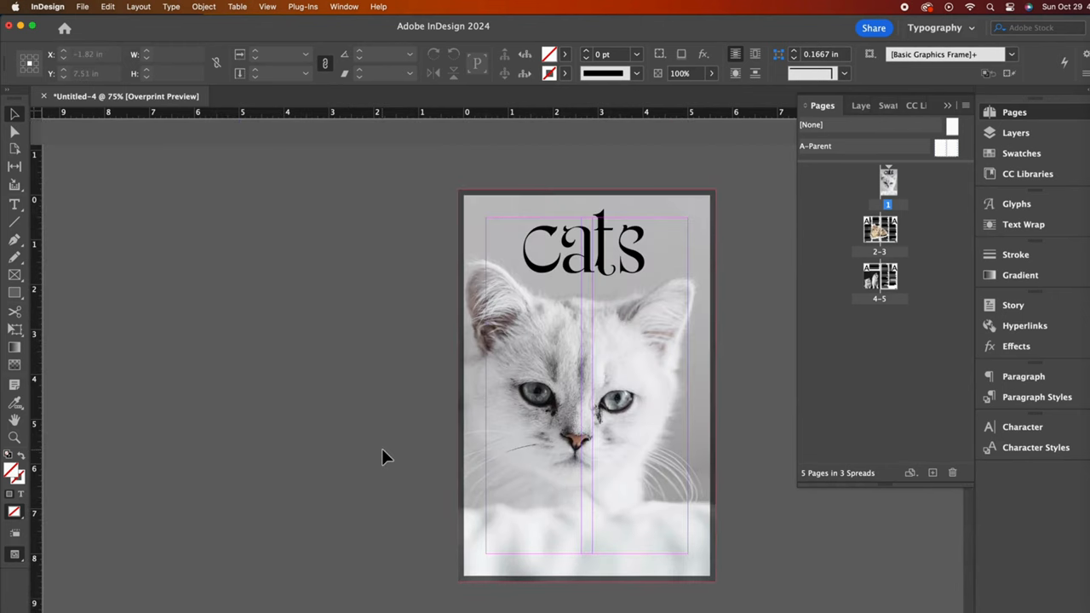
scroll(381, 448, "down", 5)
scroll(383, 446, "down", 5)
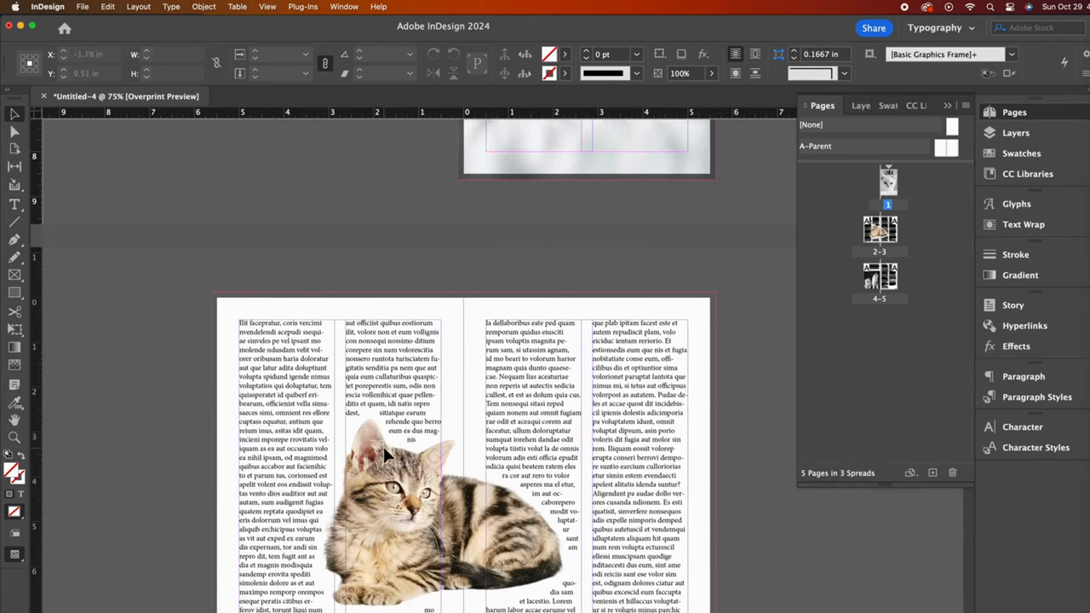
scroll(383, 446, "down", 5)
double_click(271, 271)
left_click(292, 254)
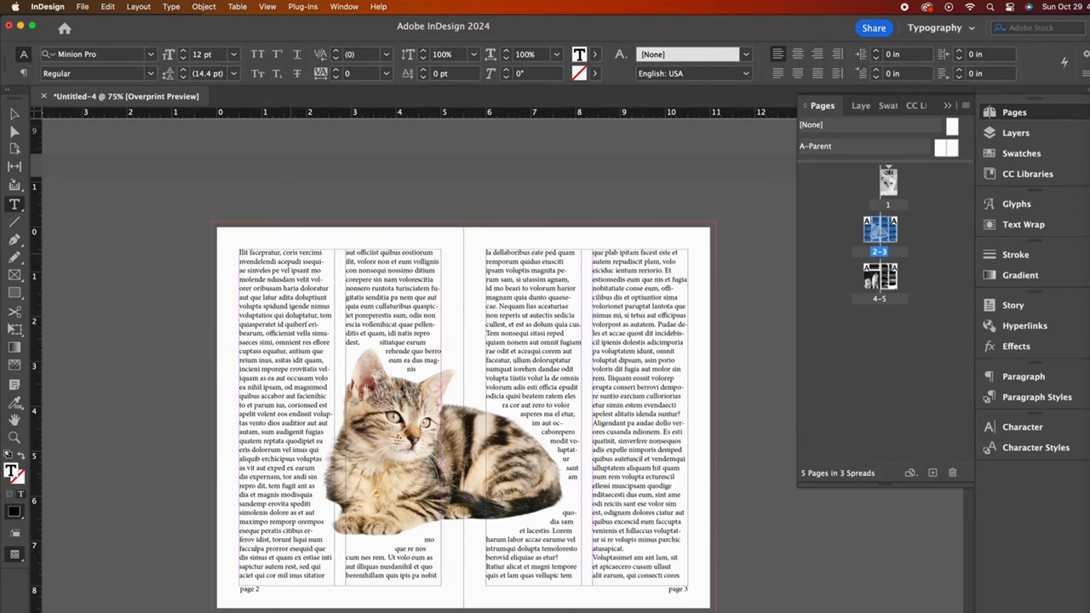
key("super+1")
scroll(626, 477, "down", 5)
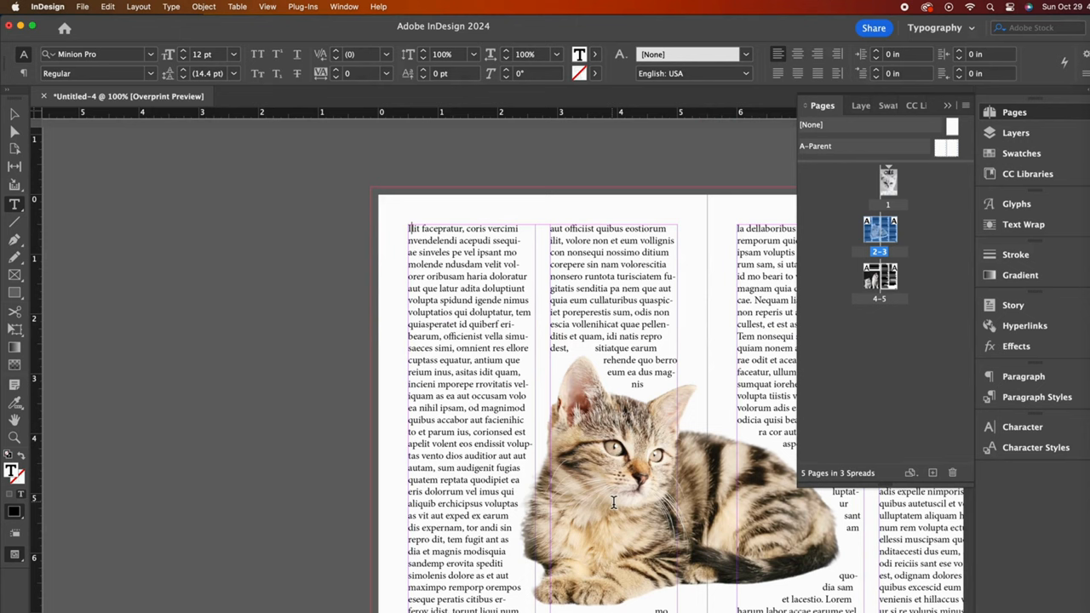
left_click(960, 104)
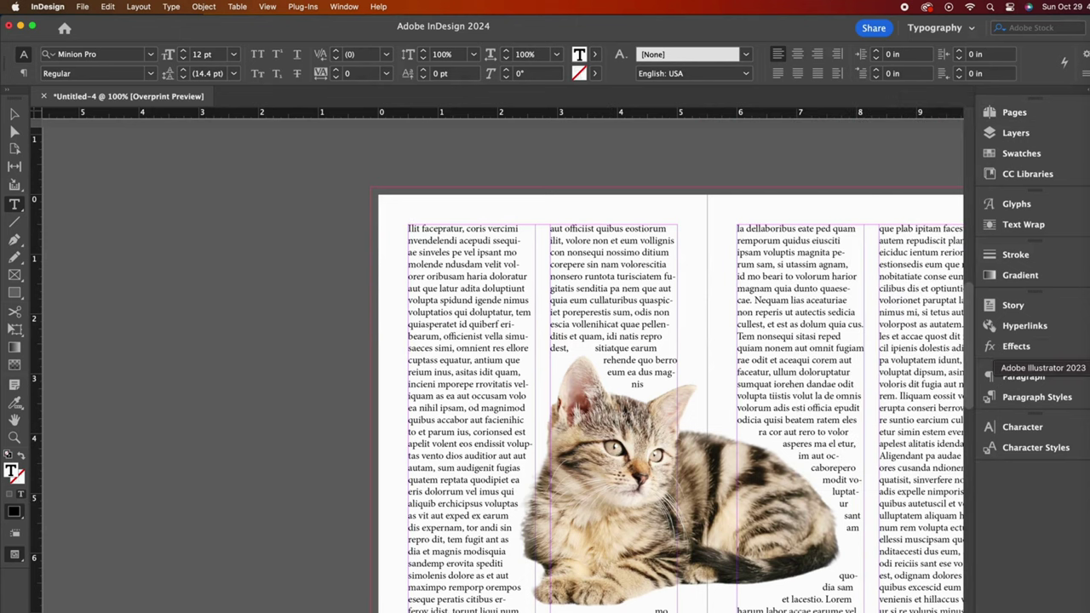
left_click(1034, 378)
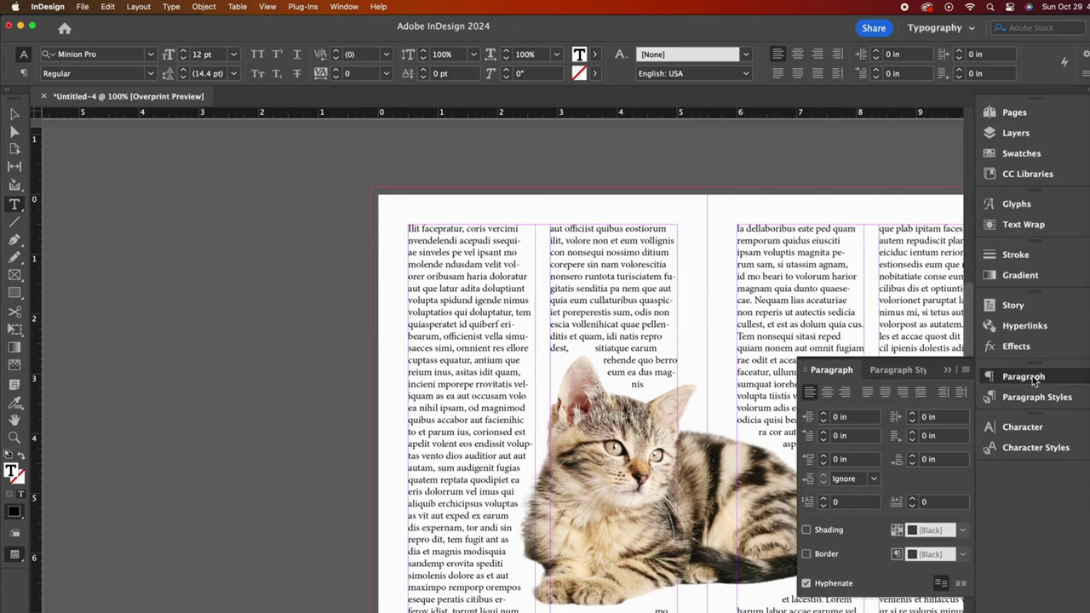
left_click(824, 499)
type("2")
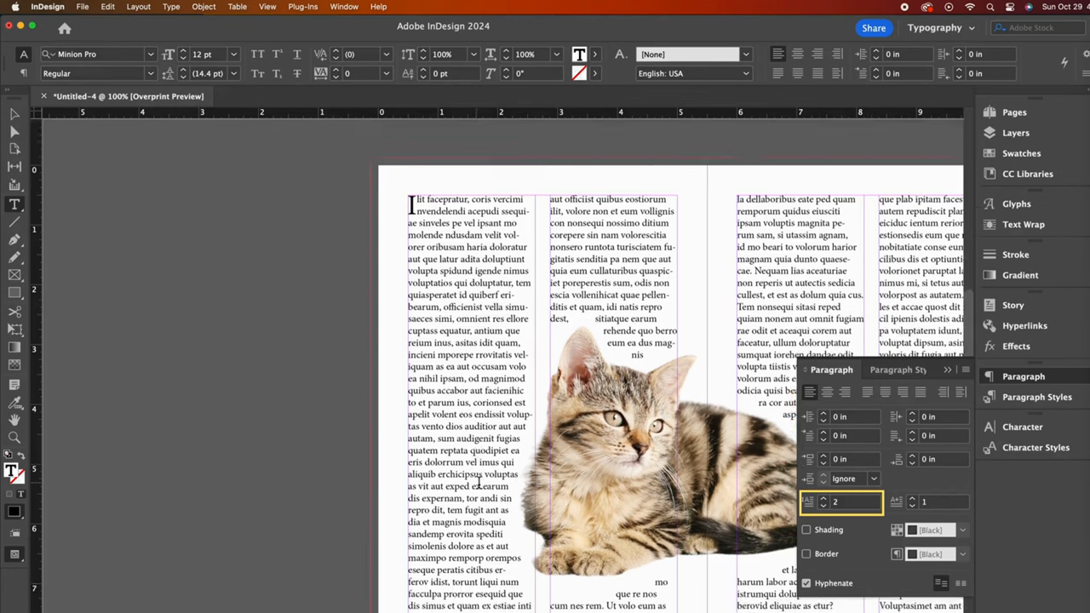
scroll(471, 446, "down", 3)
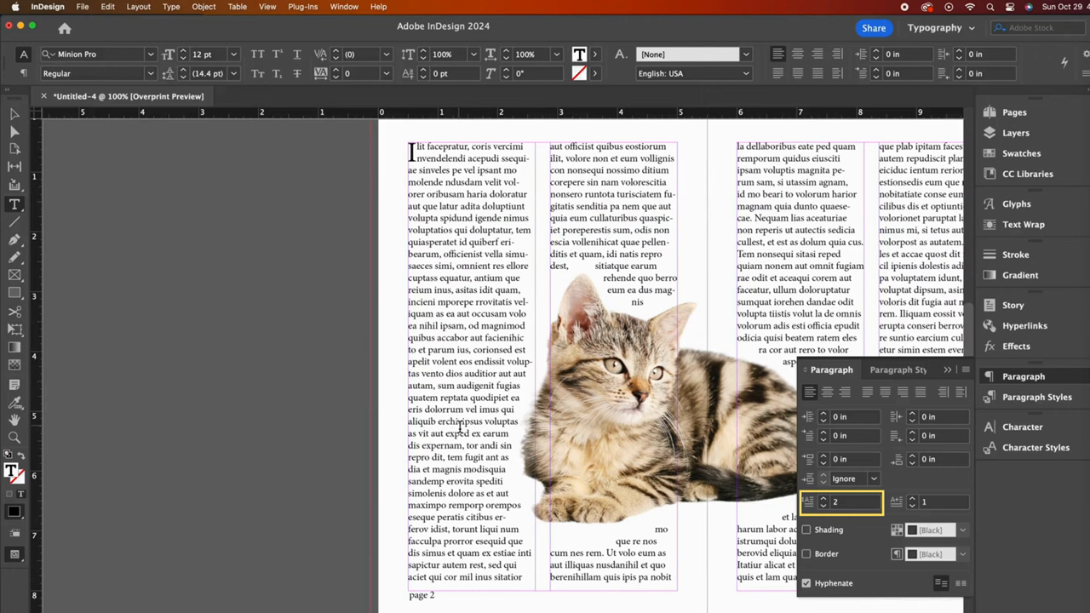
key("Return")
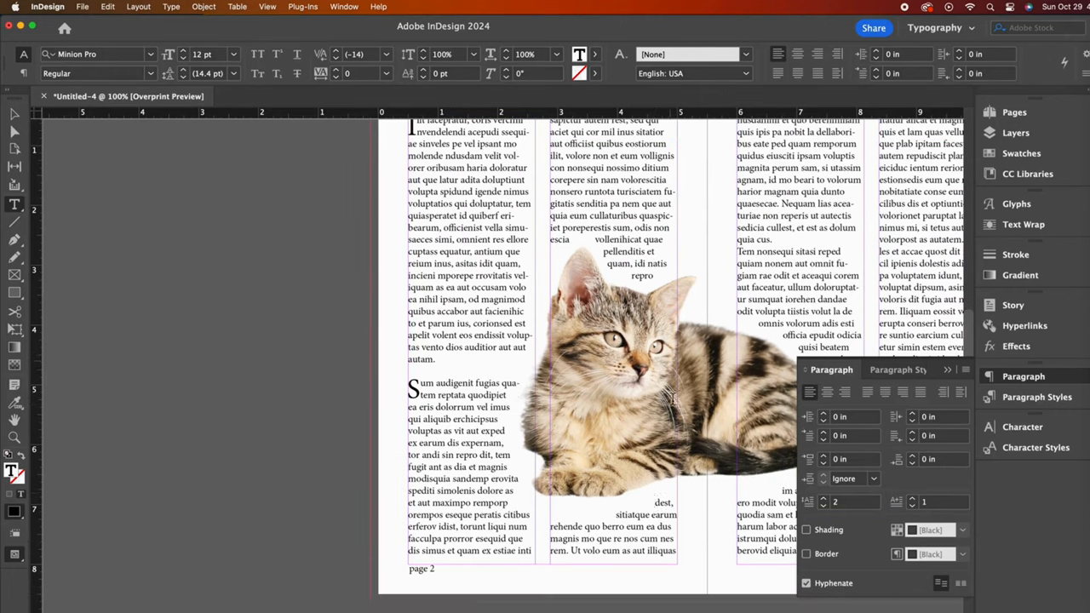
Start a new paragraph on page 3 and give it a two-line drop cap as well
left_click(800, 249)
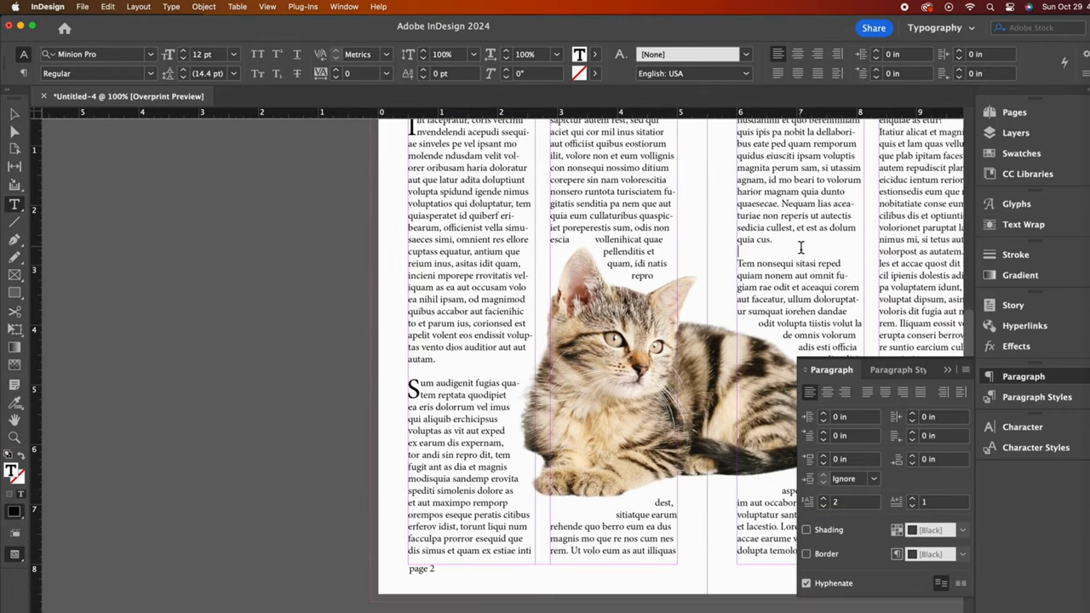
key("super+alt+0")
key("Return")
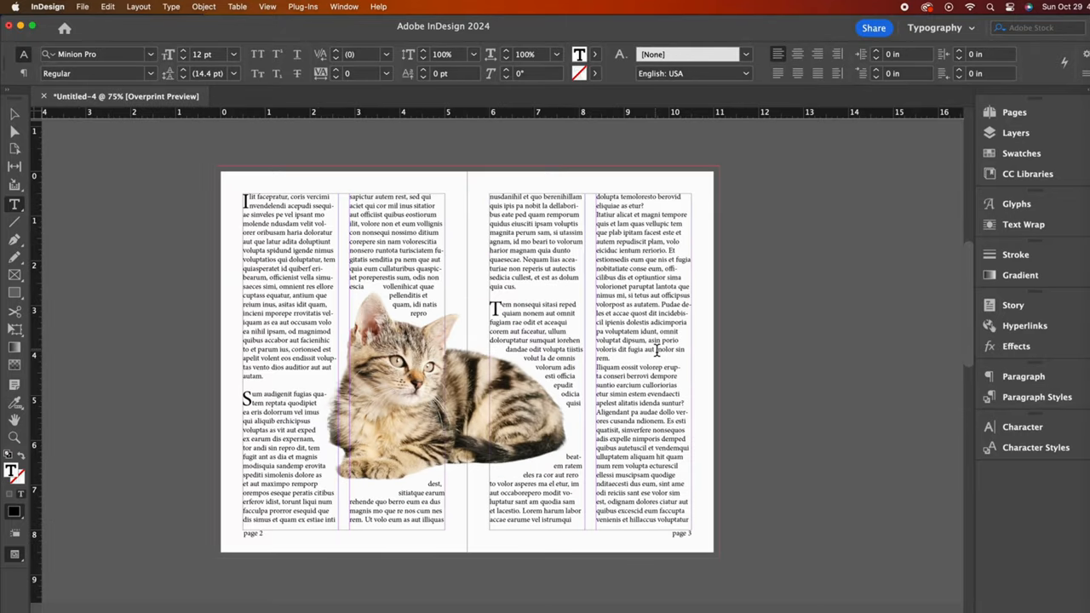
left_click(1023, 376)
left_click(823, 498)
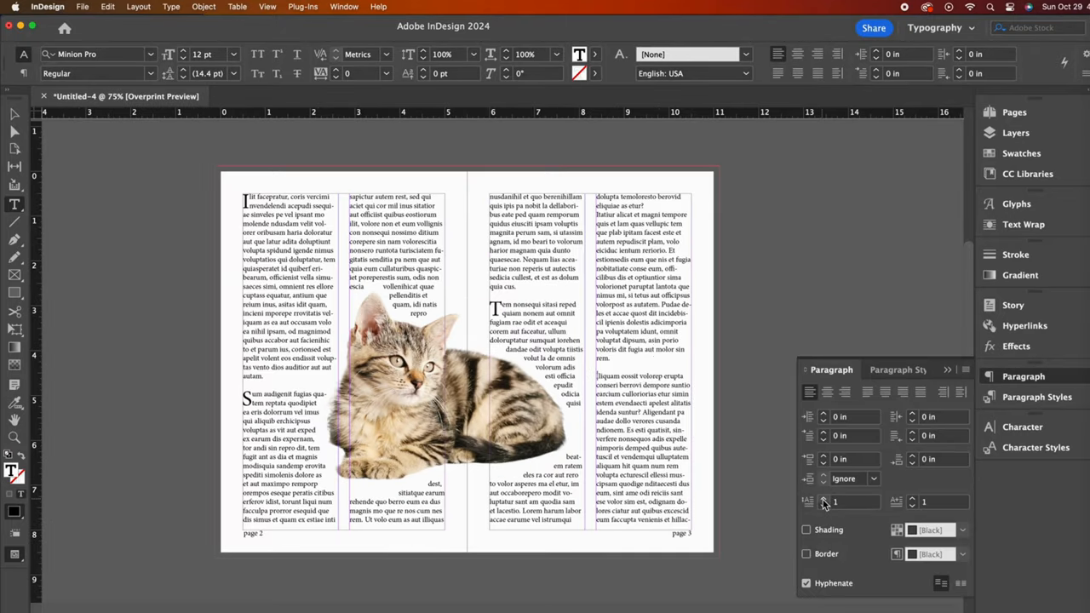
left_click(943, 372)
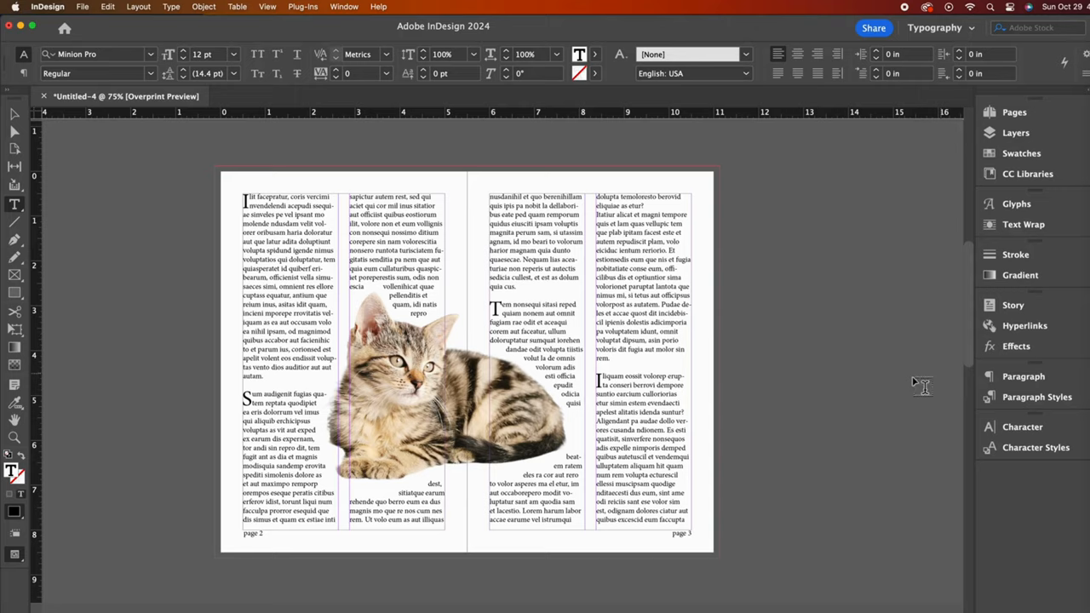
scroll(510, 341, "down", 10)
Delete the leftover overflow text on page 5
left_click(576, 170)
key("shift+Up")
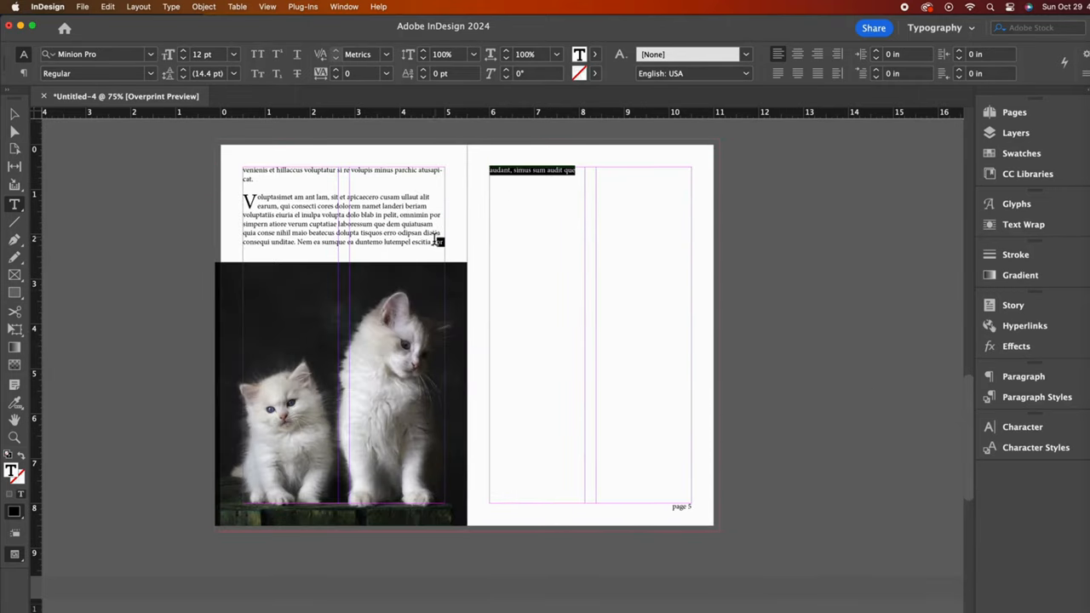
key("BackSpace")
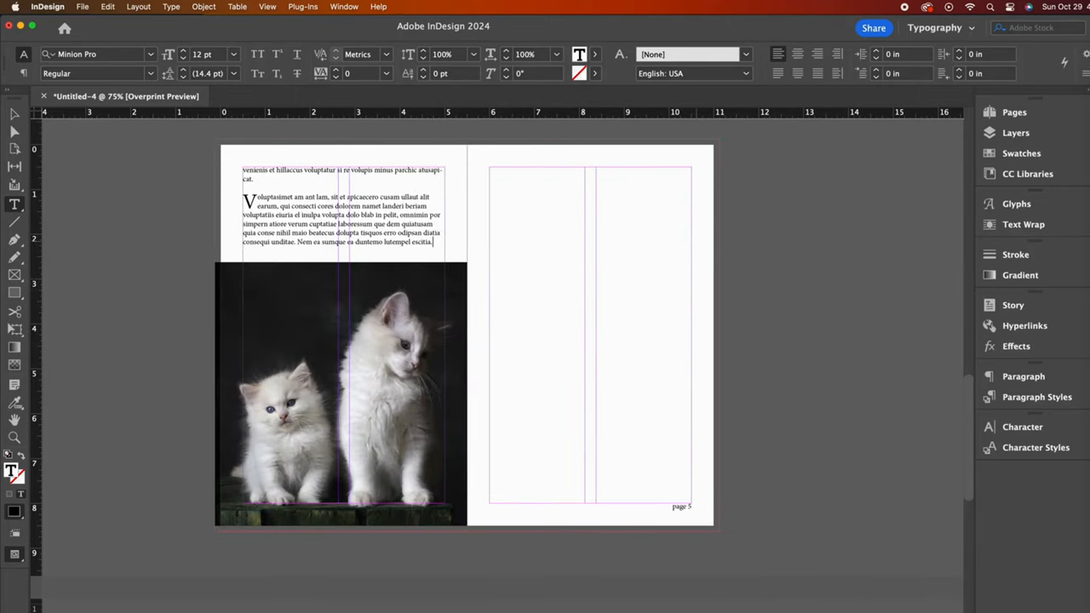
key("Escape")
Delete the extra pages 5–6 from the Pages panel, confirming the warning
left_click(1014, 111)
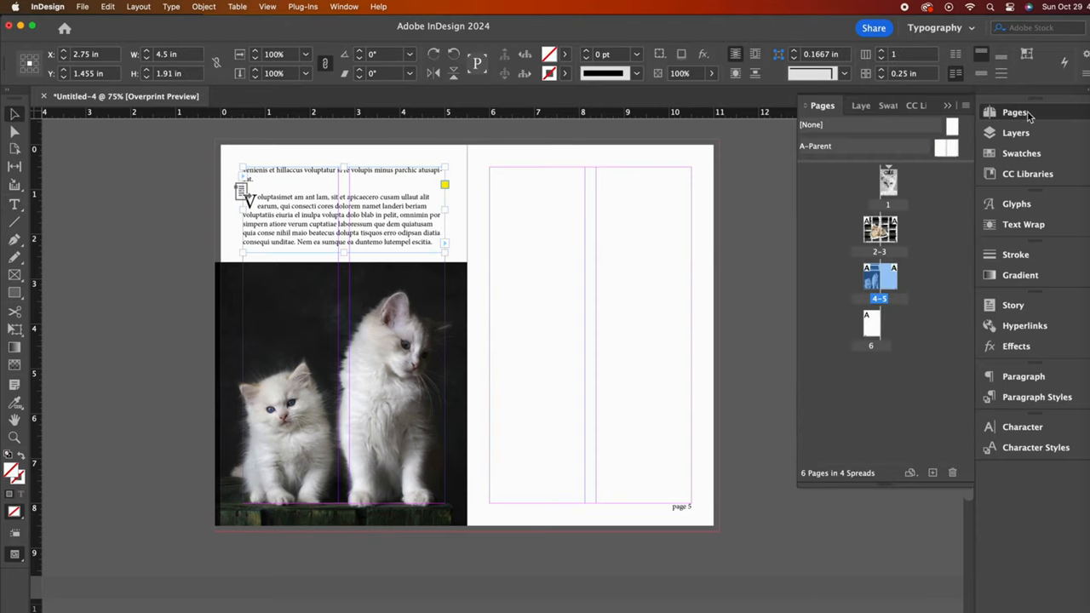
scroll(717, 384, "down", 10)
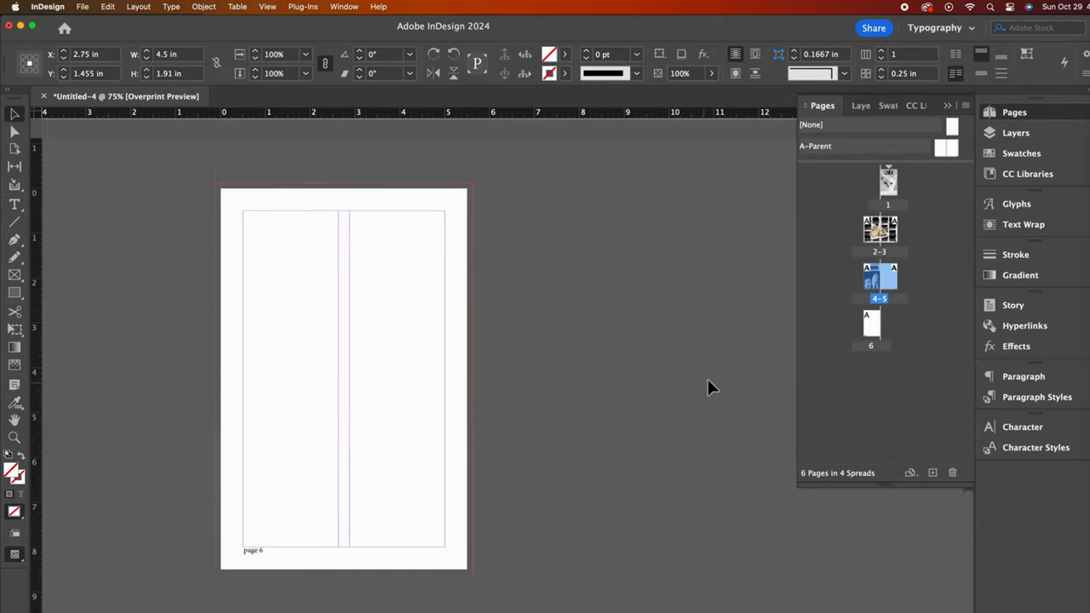
right_click(892, 281)
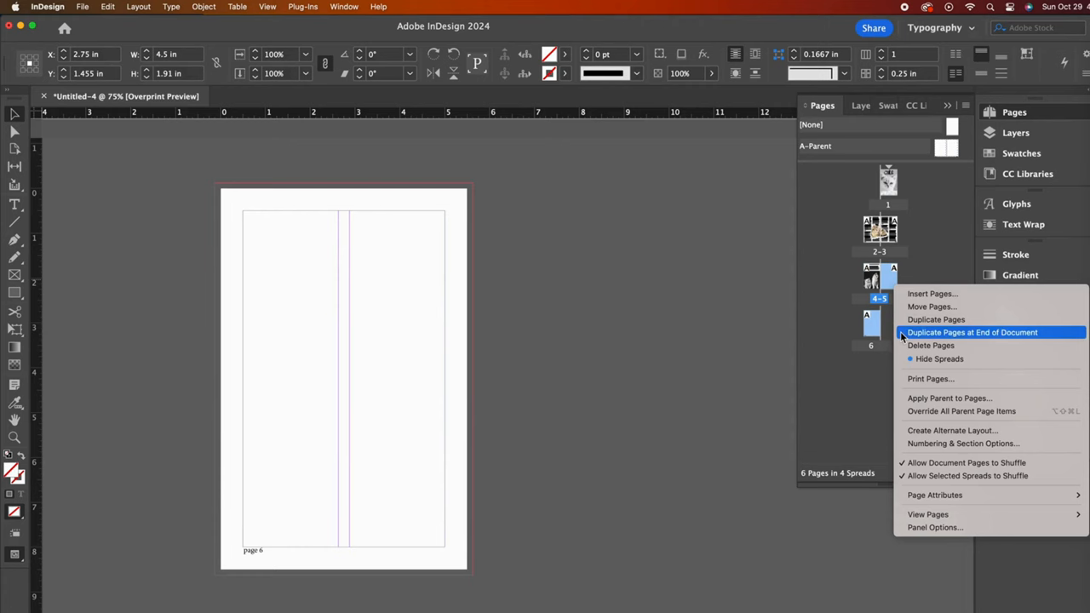
left_click(927, 341)
left_click(694, 356)
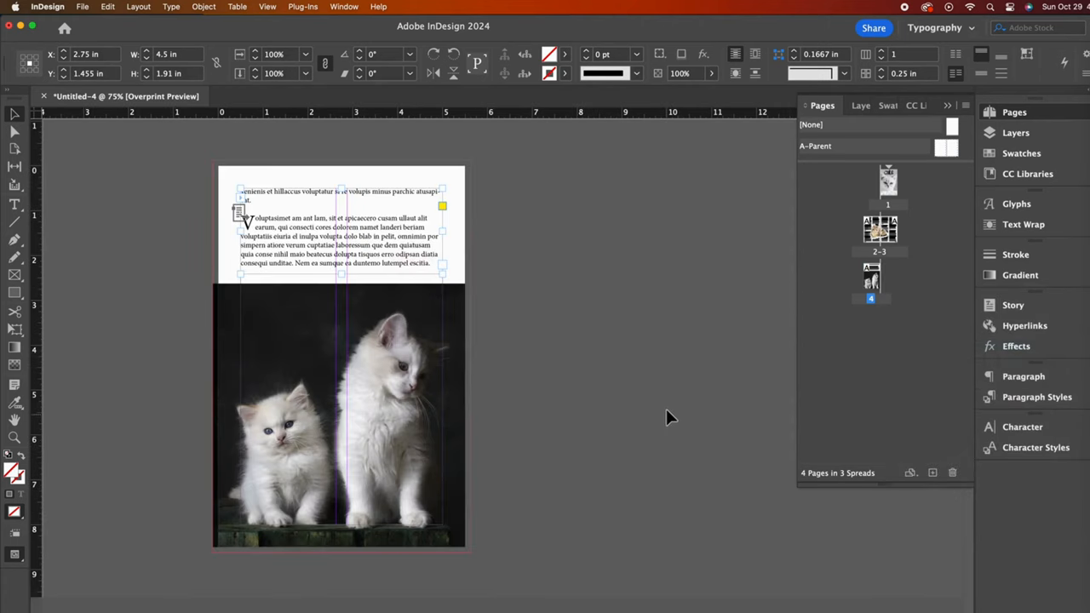
Package the booklet, saving it as cat-bookletta and creating the cat-bookletta Folder
key("Home")
left_click(83, 7)
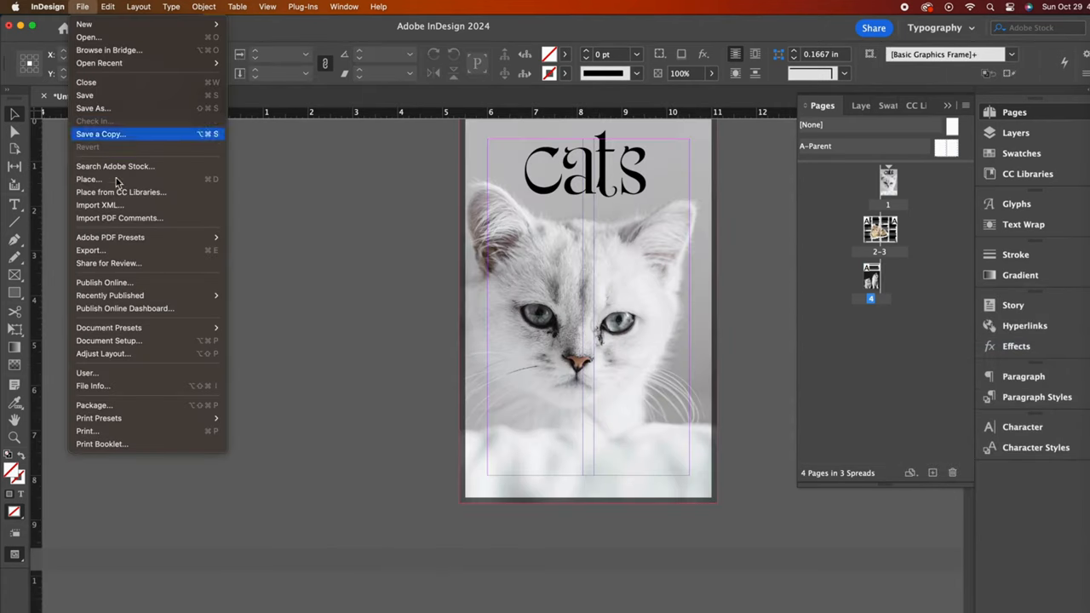
left_click(92, 405)
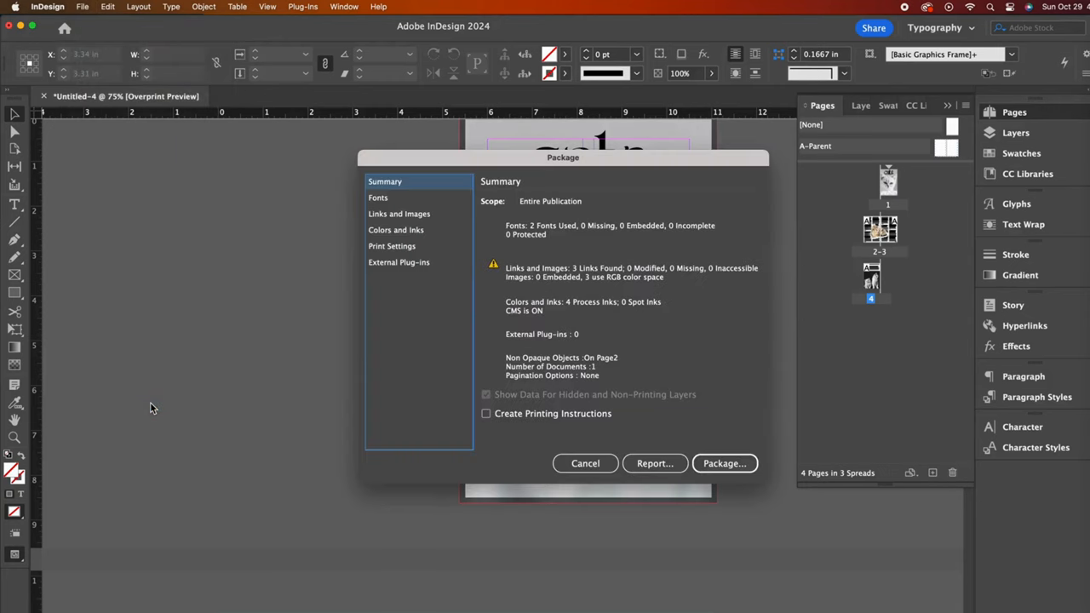
left_click(724, 463)
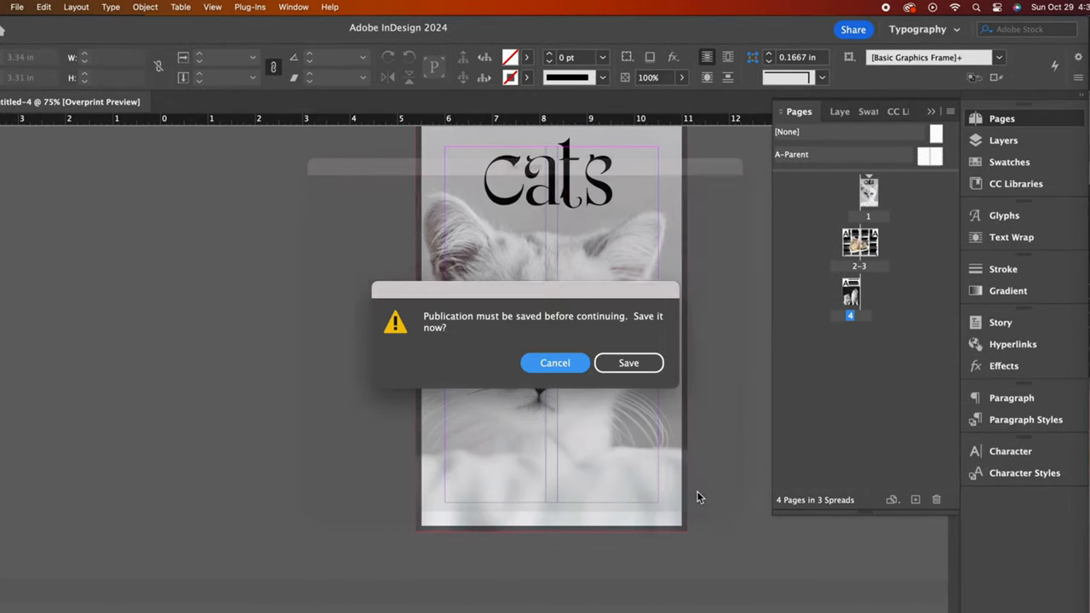
left_click(629, 363)
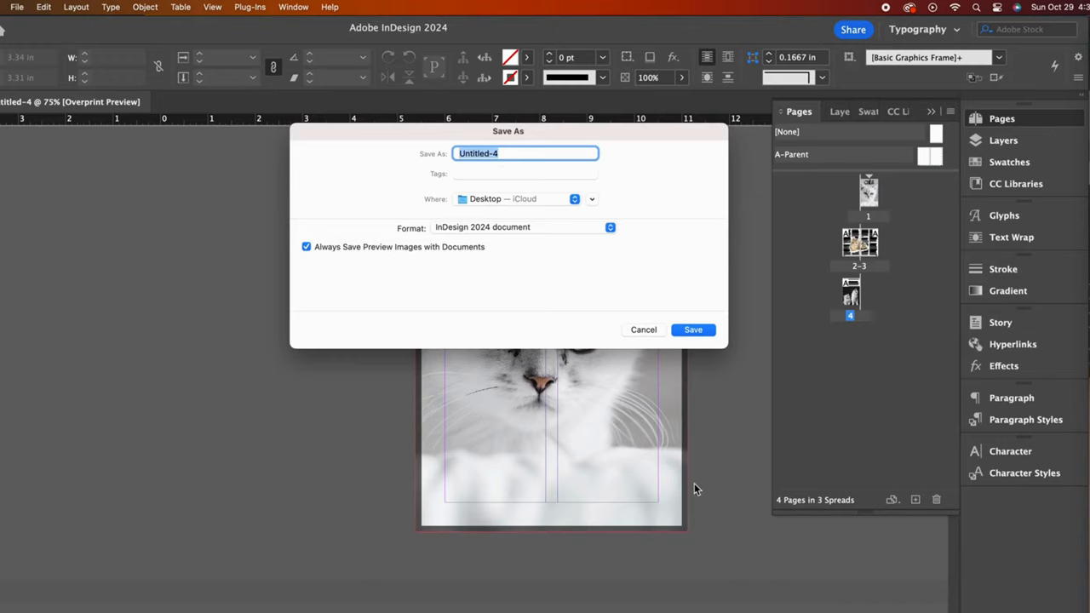
type("cat-booklet")
type("ta")
left_click(693, 332)
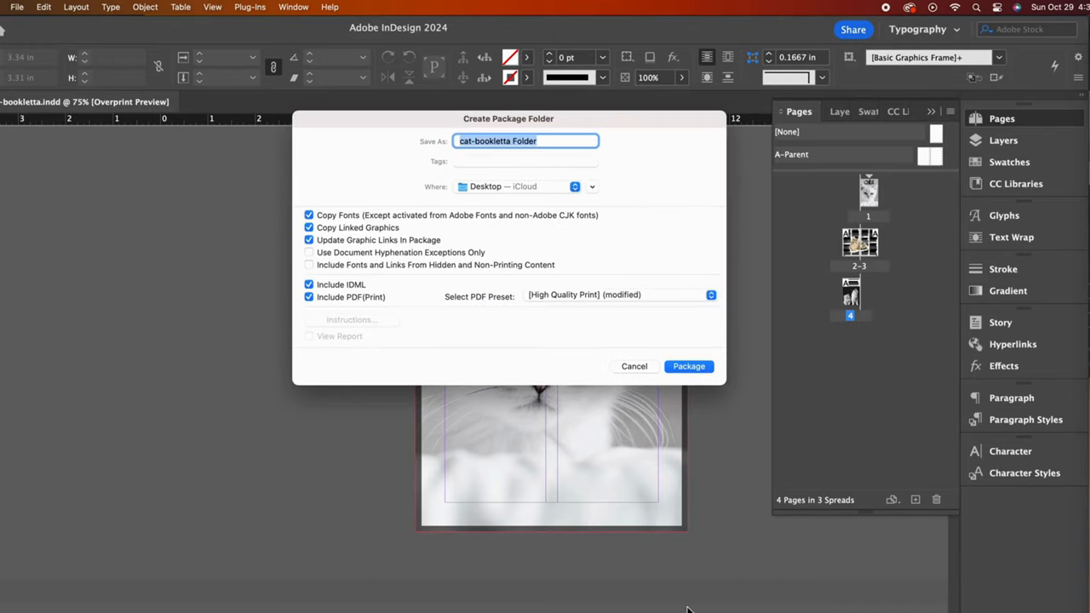
left_click(688, 366)
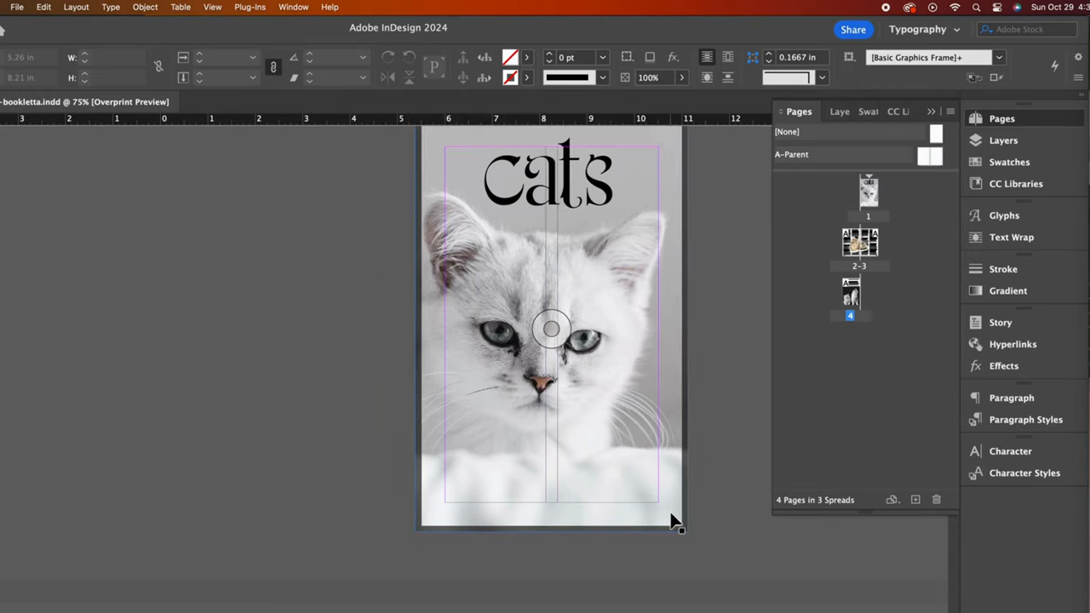
In Finder, open cat-bookletta Folder on the Desktop and preview the INDD and PDF
key("super+Tab")
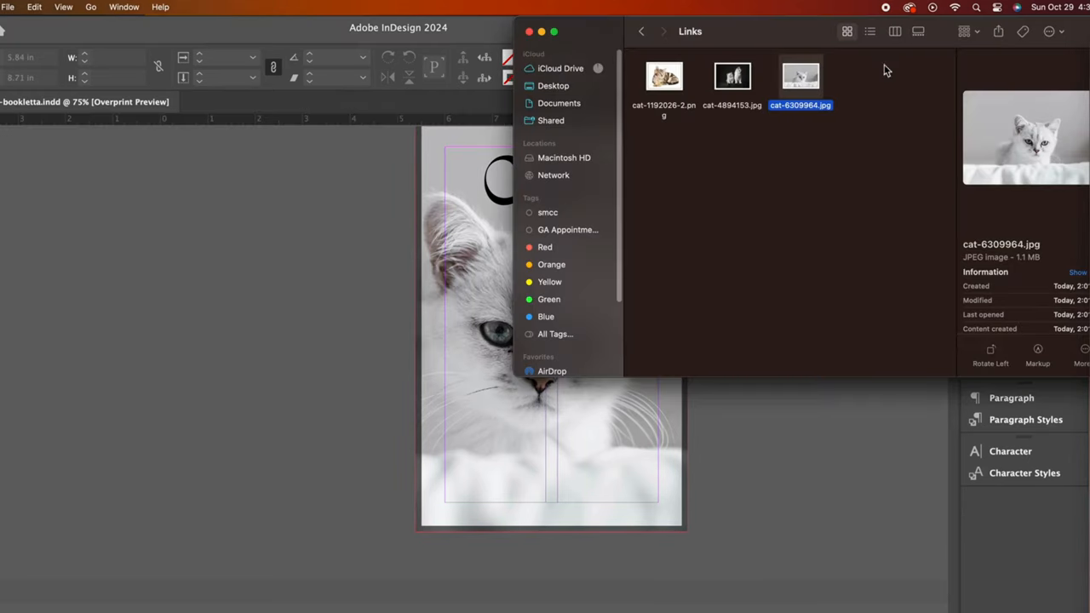
left_click(553, 85)
double_click(864, 166)
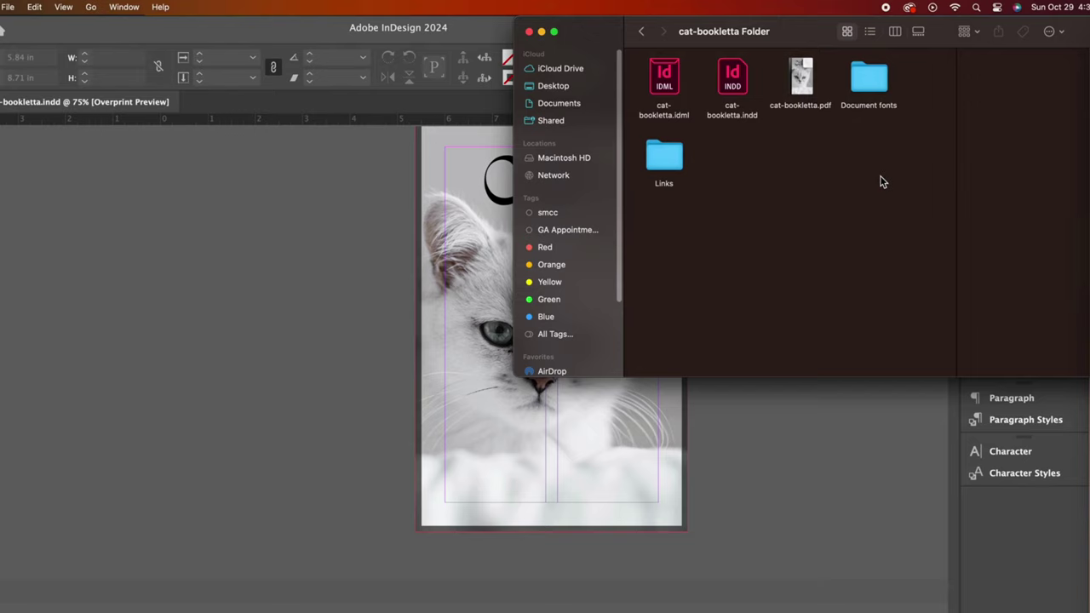
left_click(732, 81)
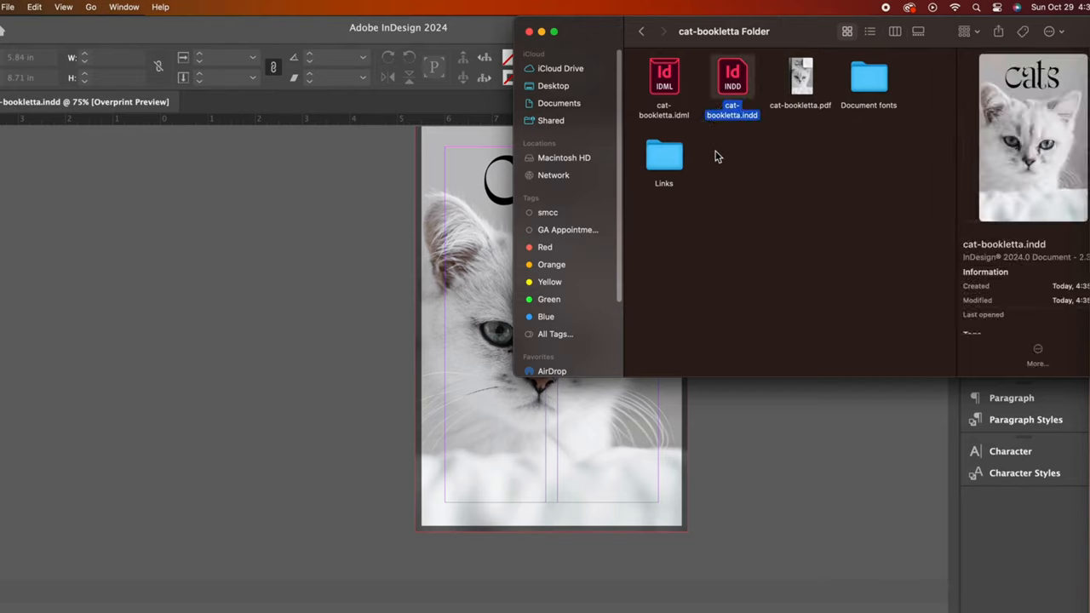
left_click(805, 81)
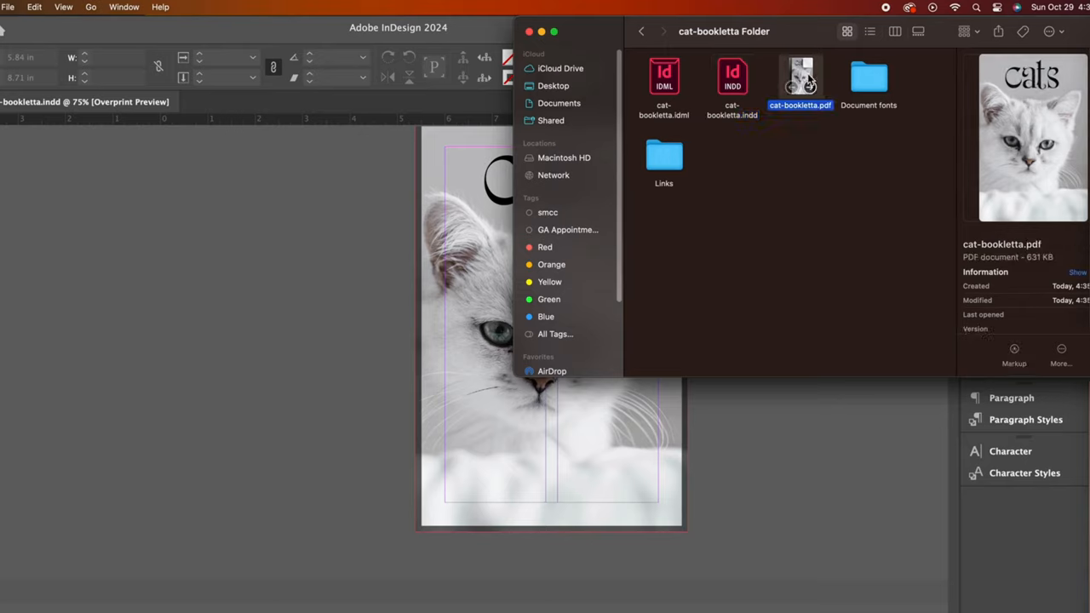
Inspect the Document fonts folder, then open the Links folder with the three cat images
double_click(868, 81)
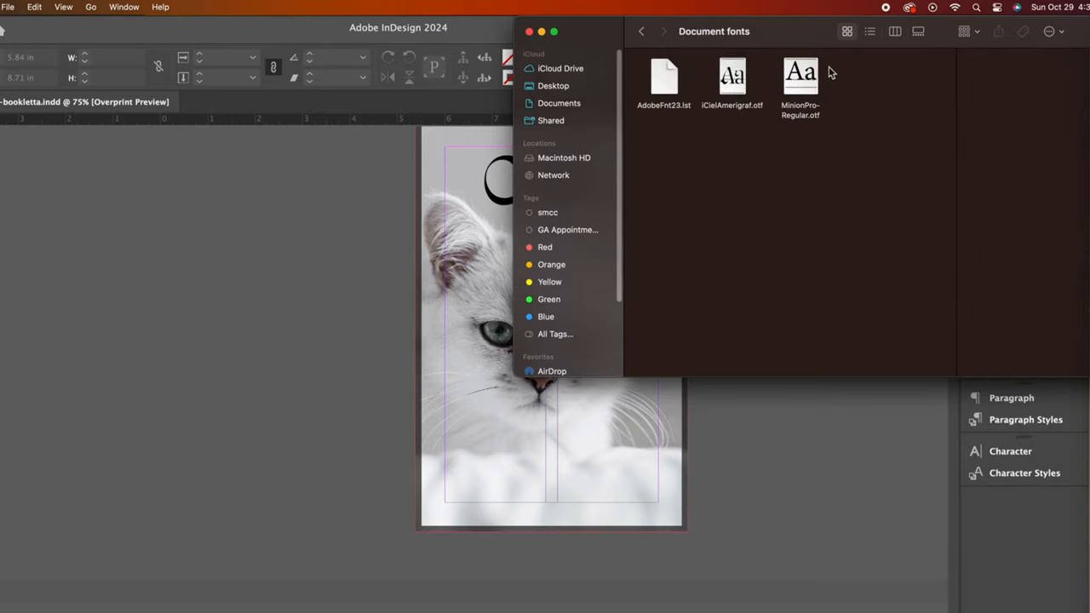
left_click(643, 32)
double_click(670, 150)
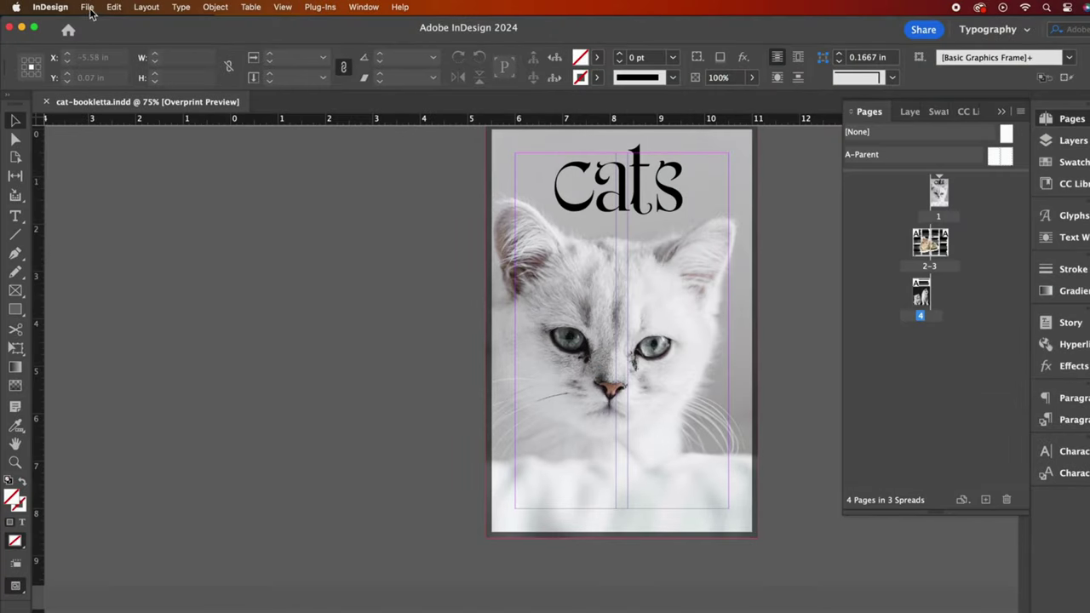
Start Publish Online and retitle the booklet 'catbookletta' after the special-characters warning
left_click(87, 7)
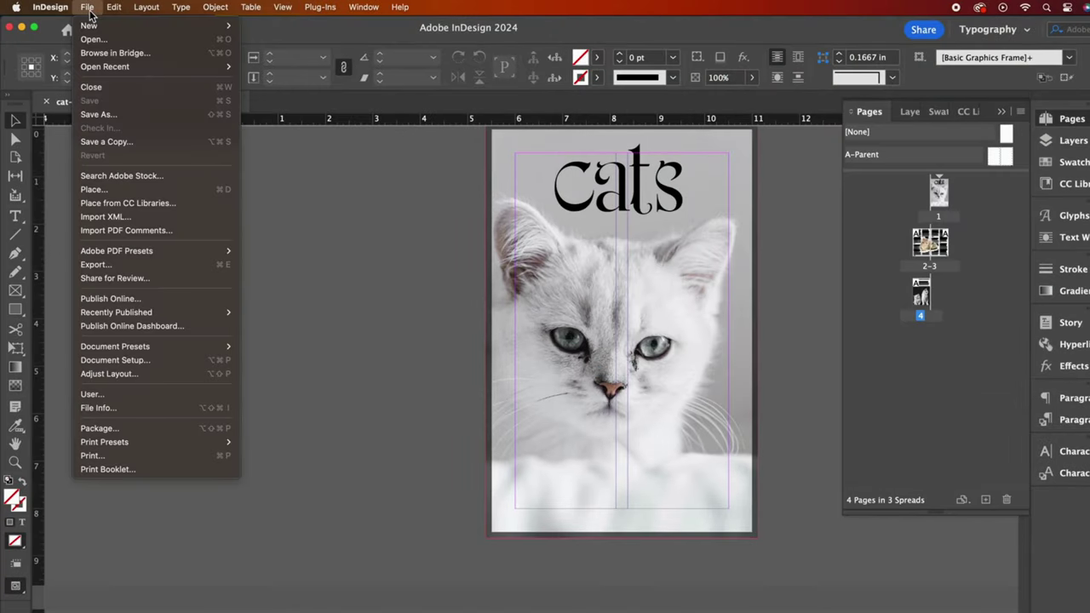
left_click(147, 300)
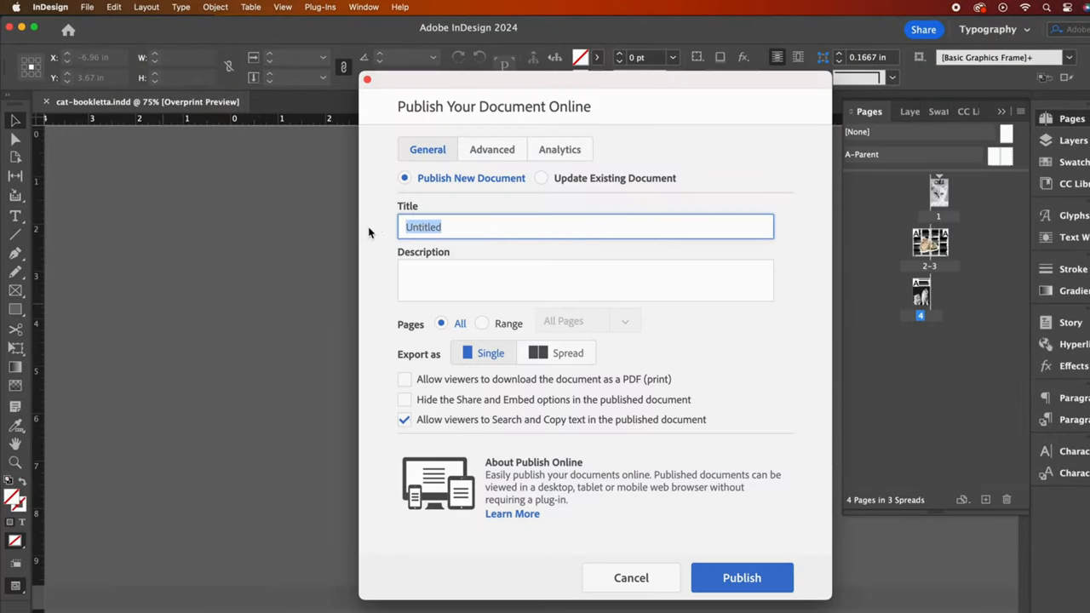
type("cat-bookletta")
left_click(468, 282)
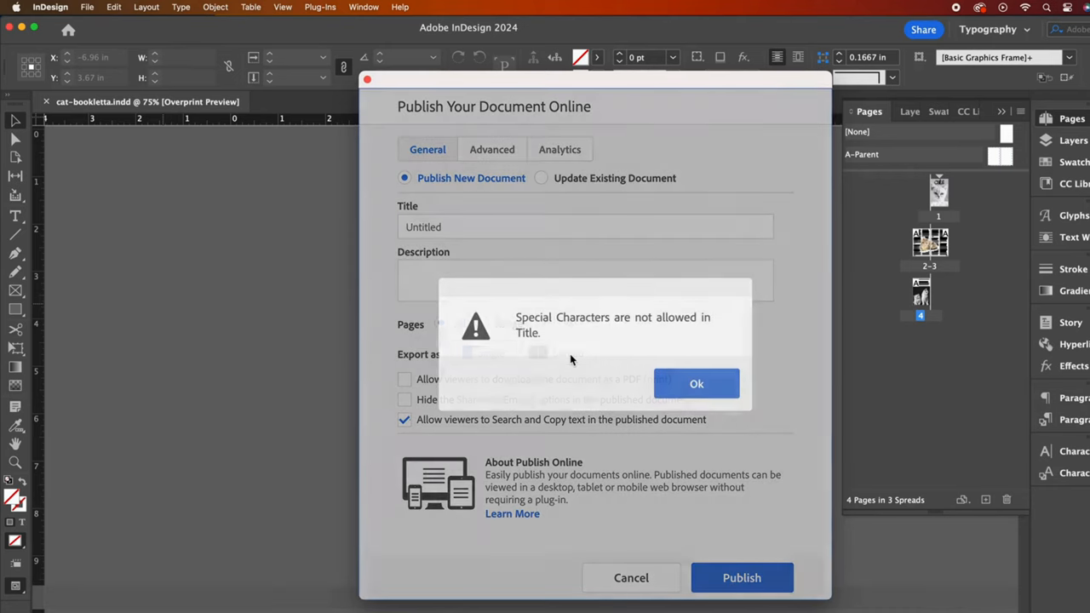
left_click(693, 382)
left_click(454, 225)
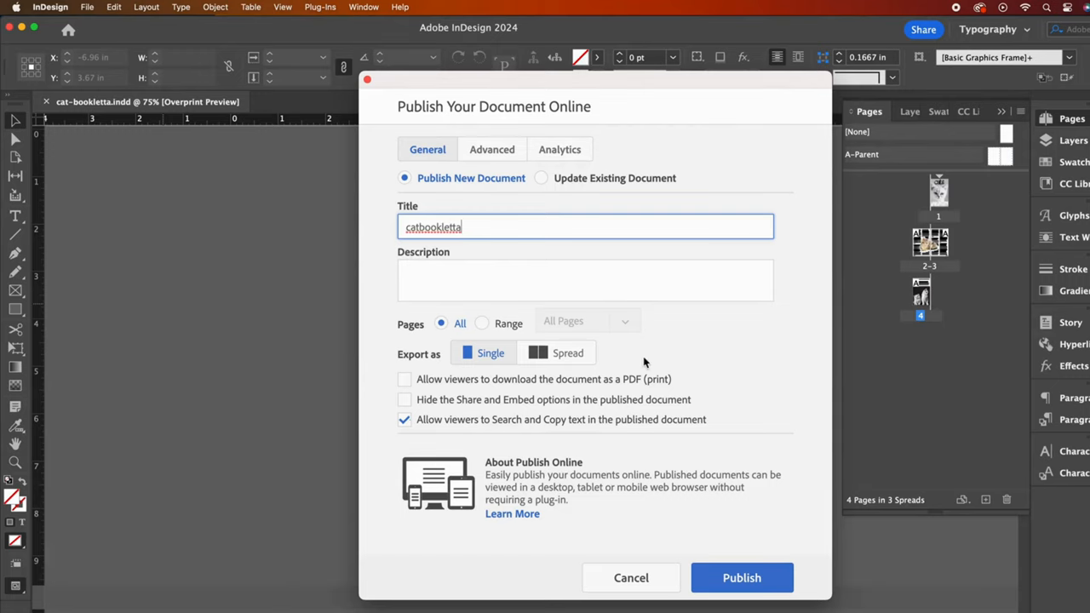
Publish the booklet online exported as two-page spreads
left_click(568, 352)
left_click(741, 577)
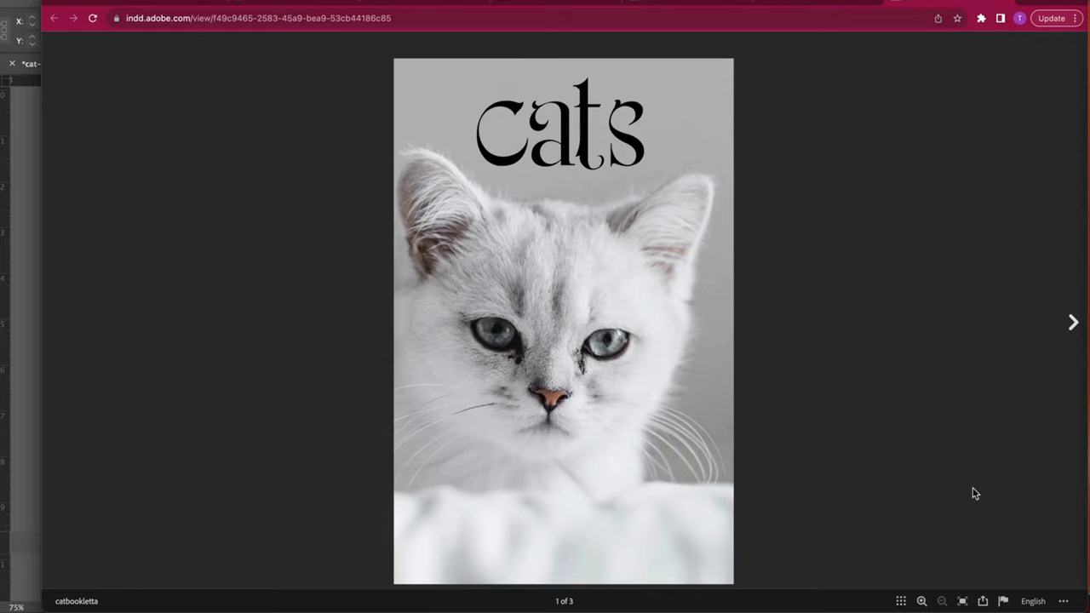
Page through all three spreads in the browser viewer, then close the upload confirmation
left_click(1073, 321)
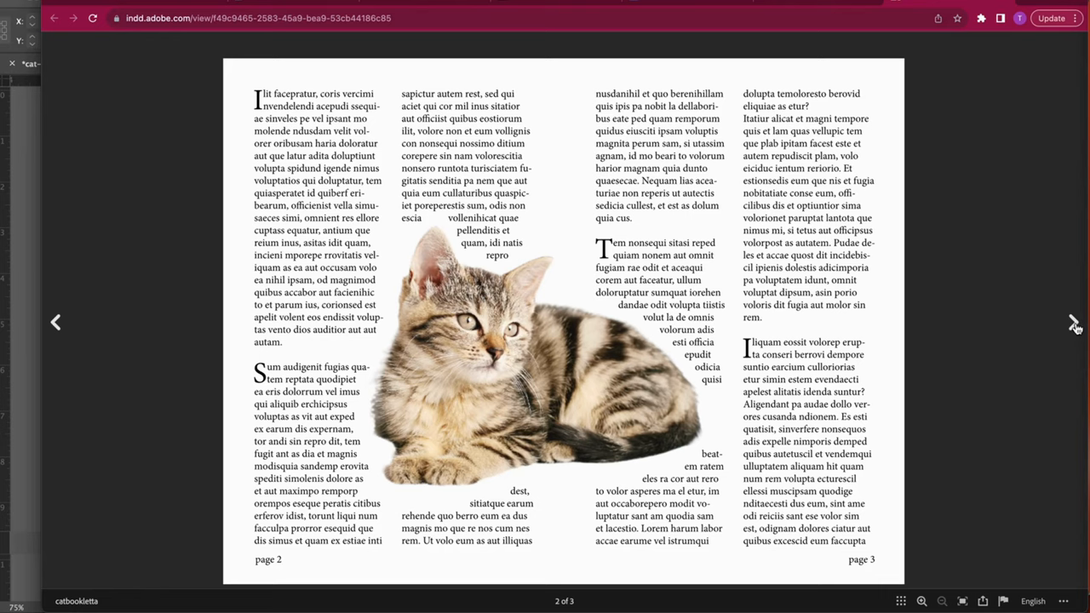
left_click(1074, 323)
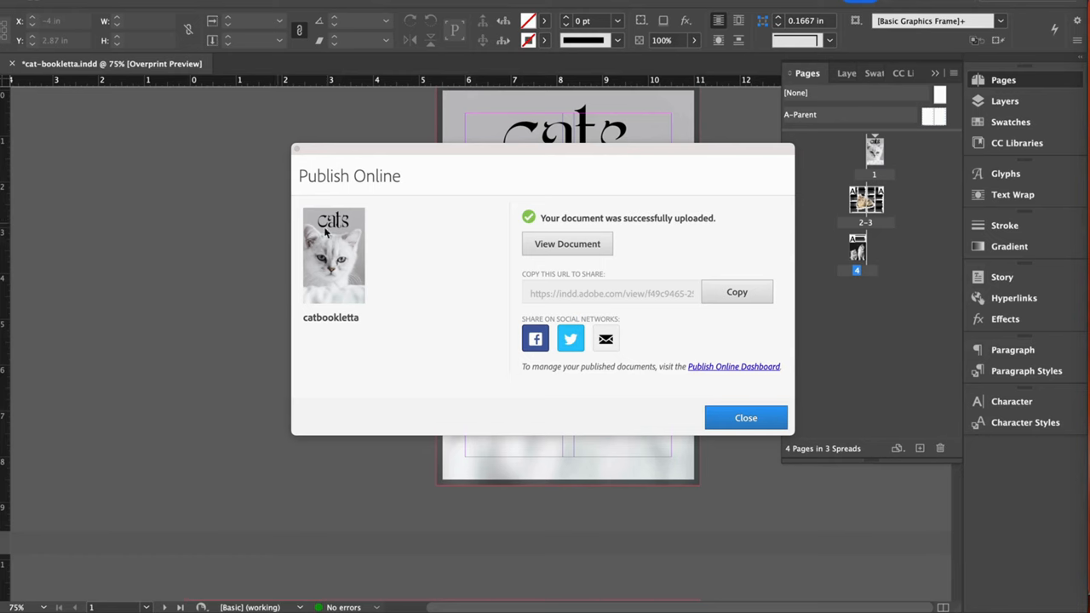
left_click(736, 292)
left_click(745, 417)
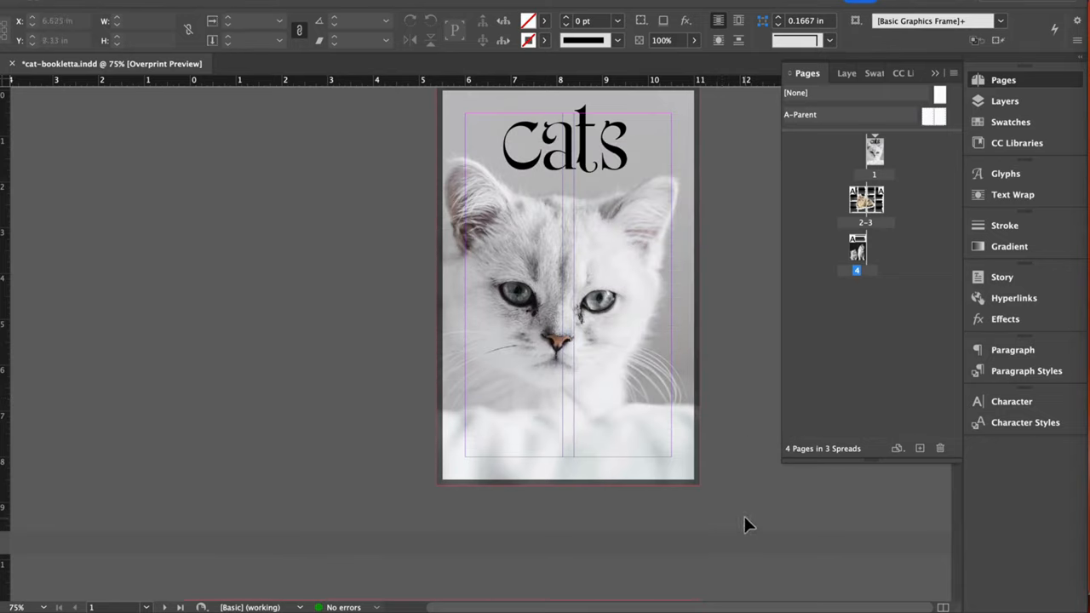